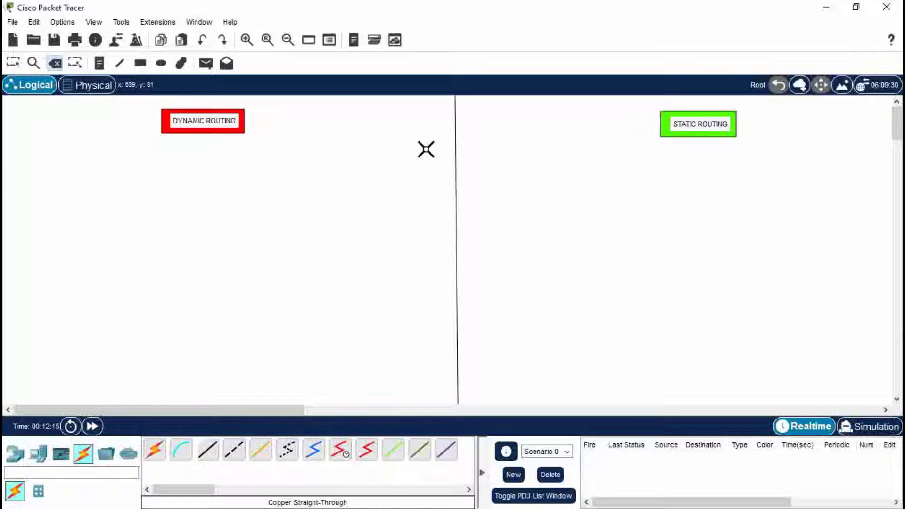
# Place two PCs side by side, well apart, in the lower part of the dynamic routing area
pyautogui.click(14, 63)
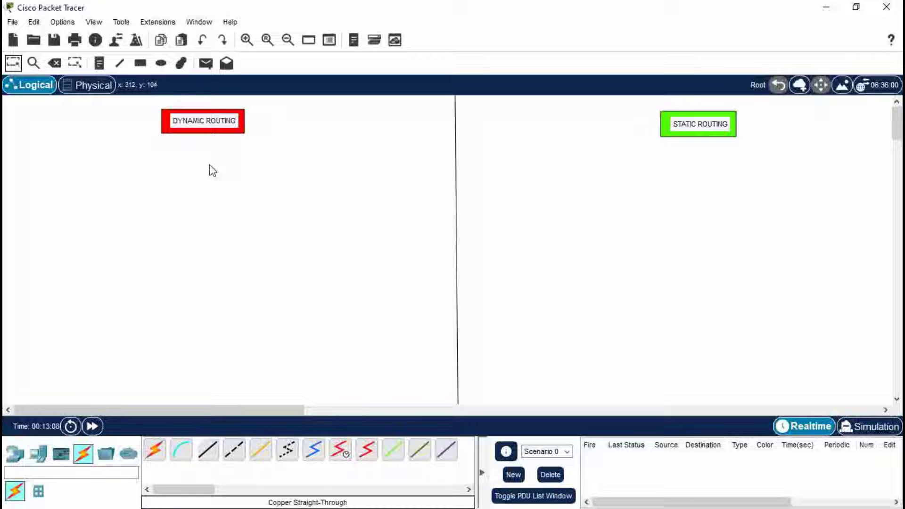
pyautogui.click(40, 455)
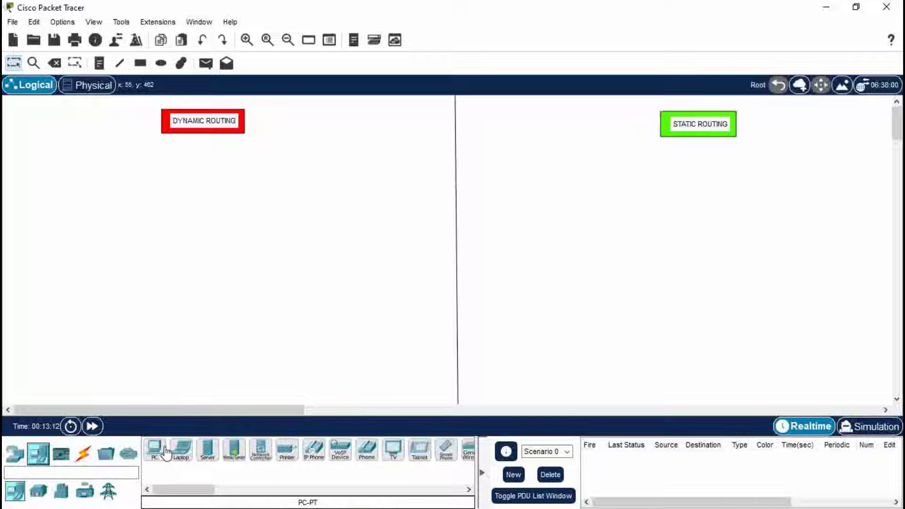
pyautogui.click(63, 356)
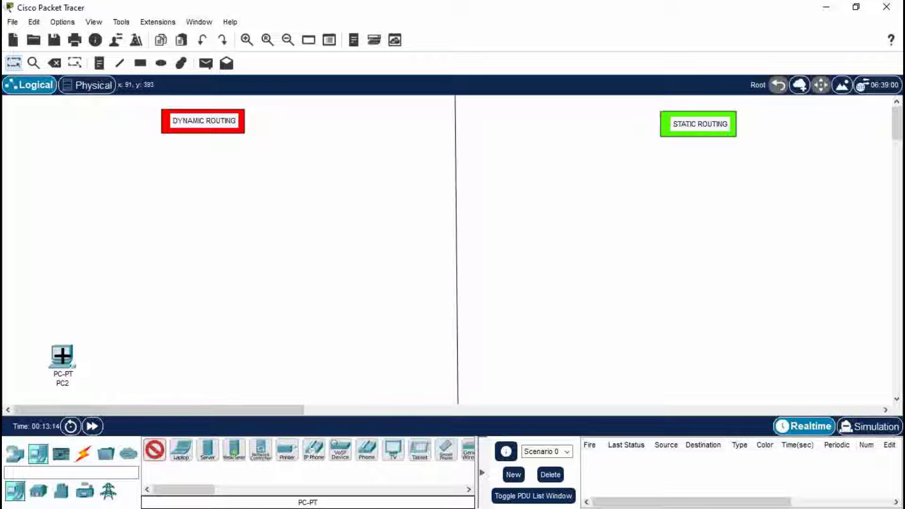
pyautogui.click(368, 352)
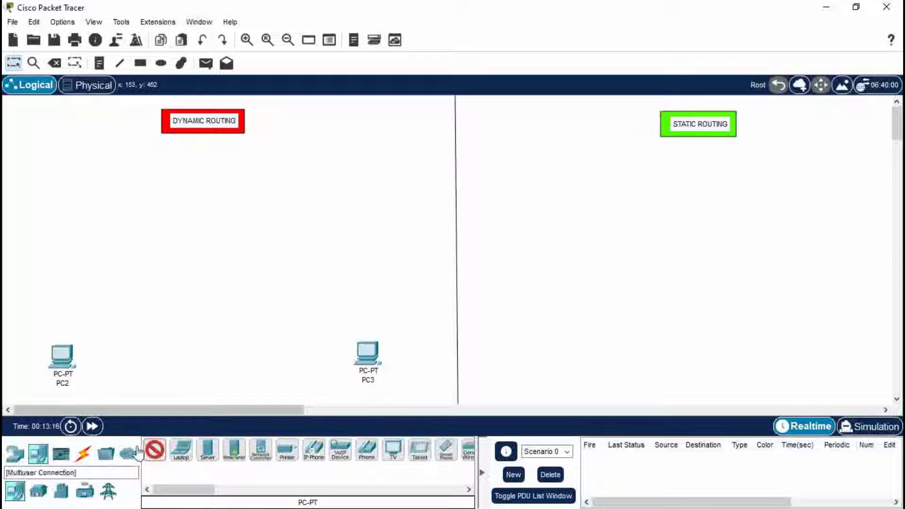
pyautogui.click(155, 450)
# Place two 2950-24 switches in the dynamic routing area, one directly above each PC
pyautogui.click(15, 454)
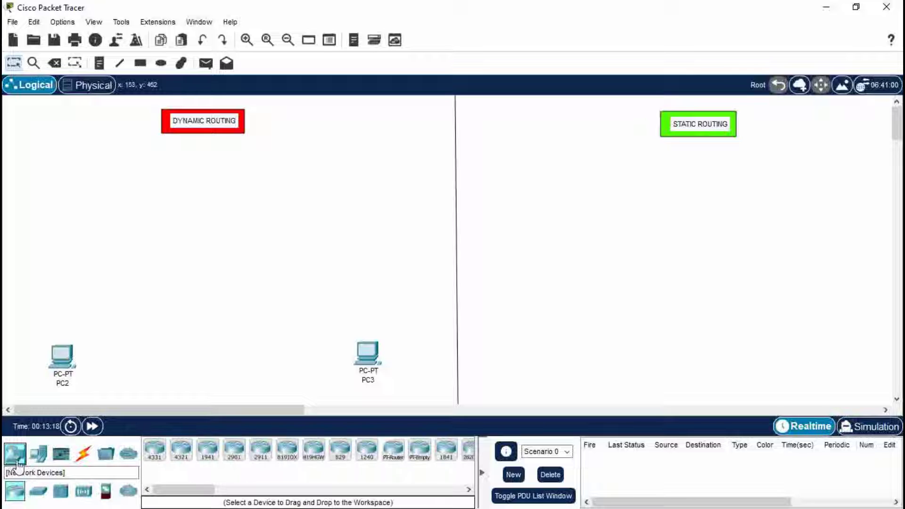
pyautogui.click(38, 491)
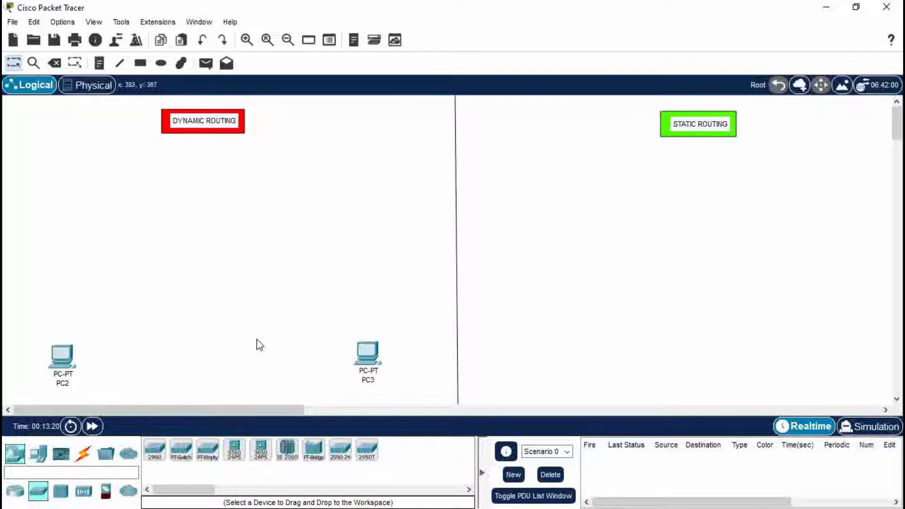
pyautogui.click(340, 452)
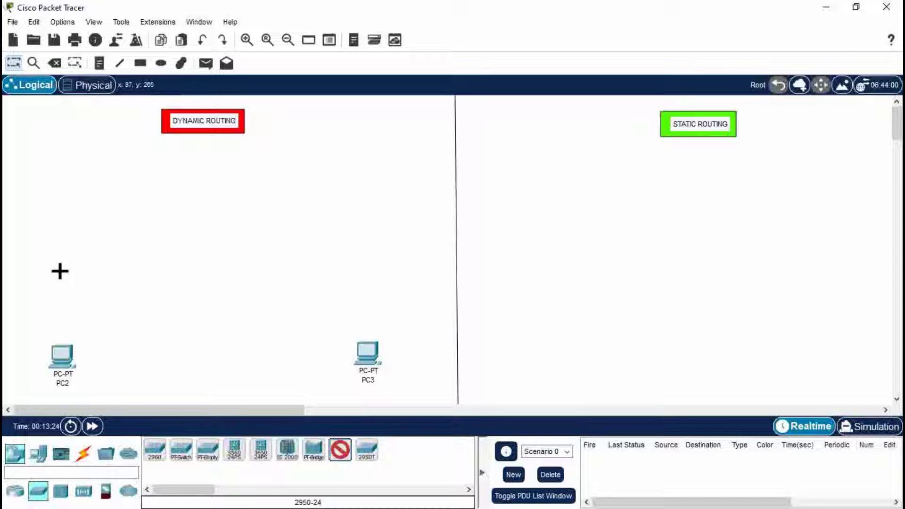
pyautogui.click(60, 271)
pyautogui.click(371, 274)
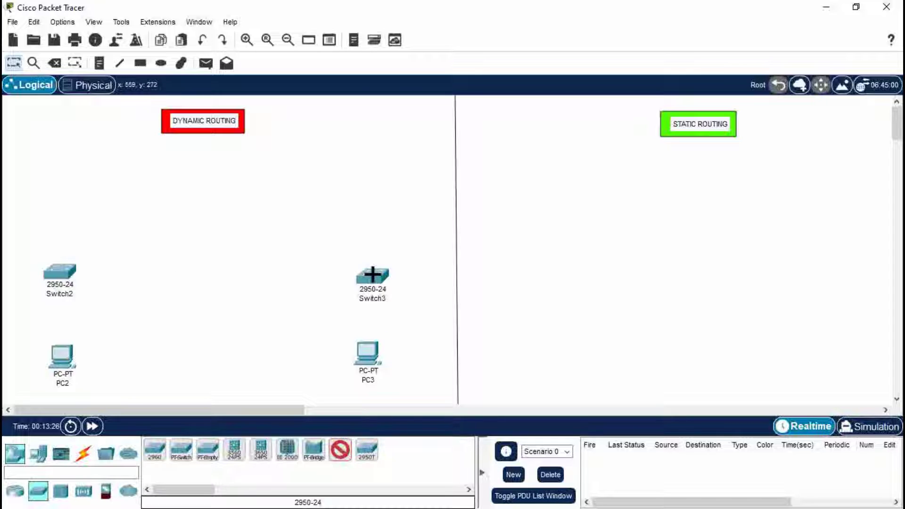
pyautogui.click(340, 453)
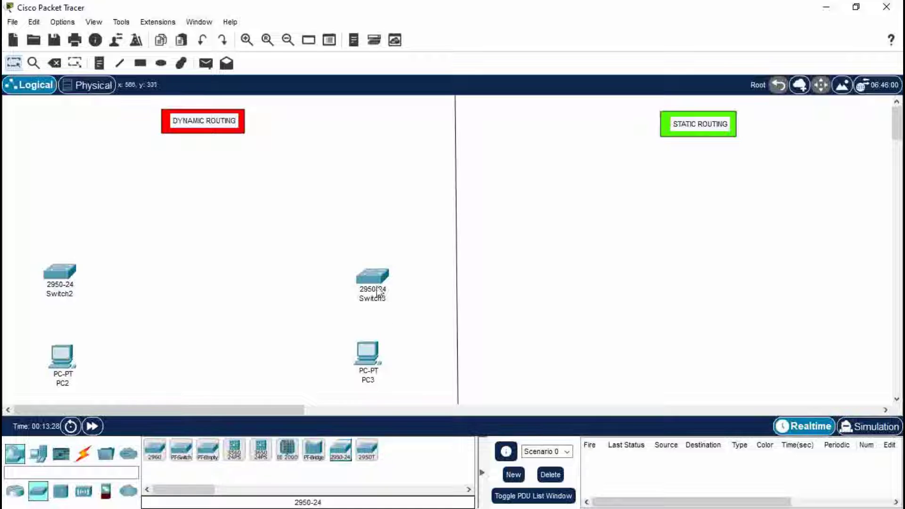
pyautogui.moveTo(373, 281); pyautogui.dragTo(369, 276)
# Place two Router-PT routers in the dynamic routing area, one above each switch
pyautogui.click(18, 493)
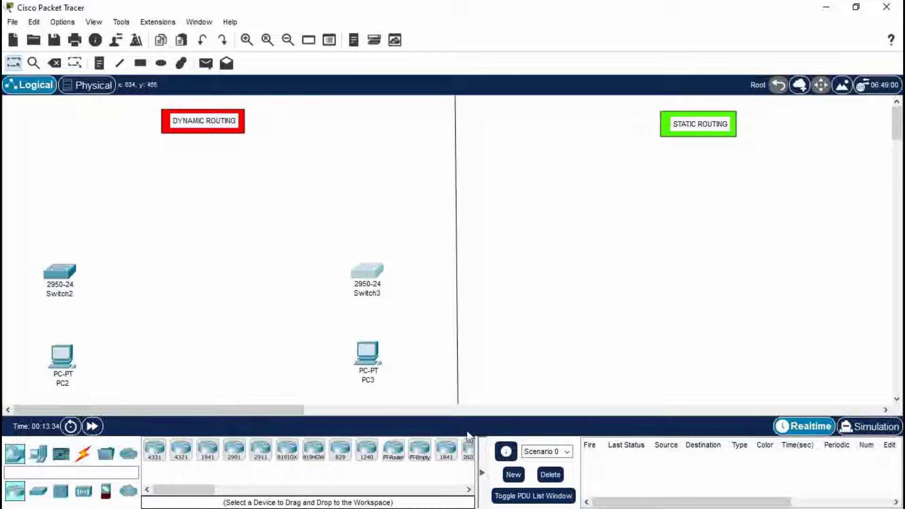
pyautogui.click(394, 454)
pyautogui.click(66, 197)
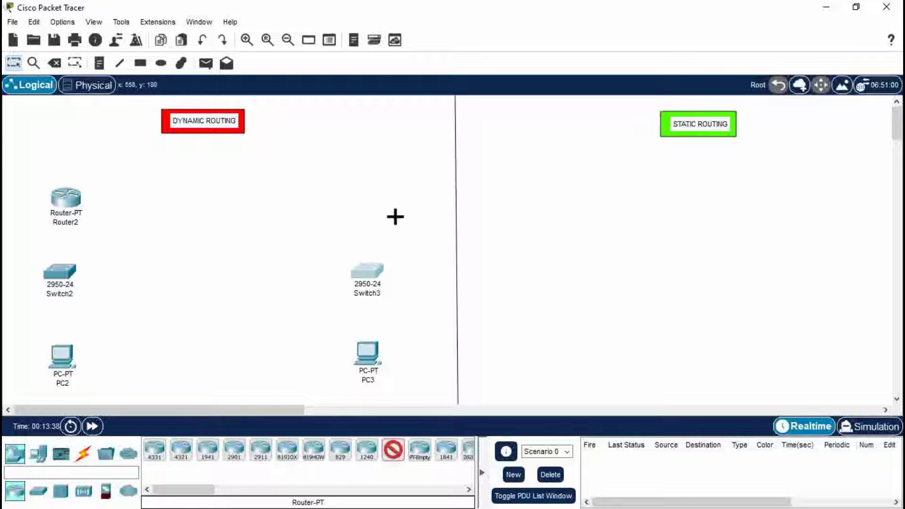
pyautogui.click(365, 194)
pyautogui.click(394, 450)
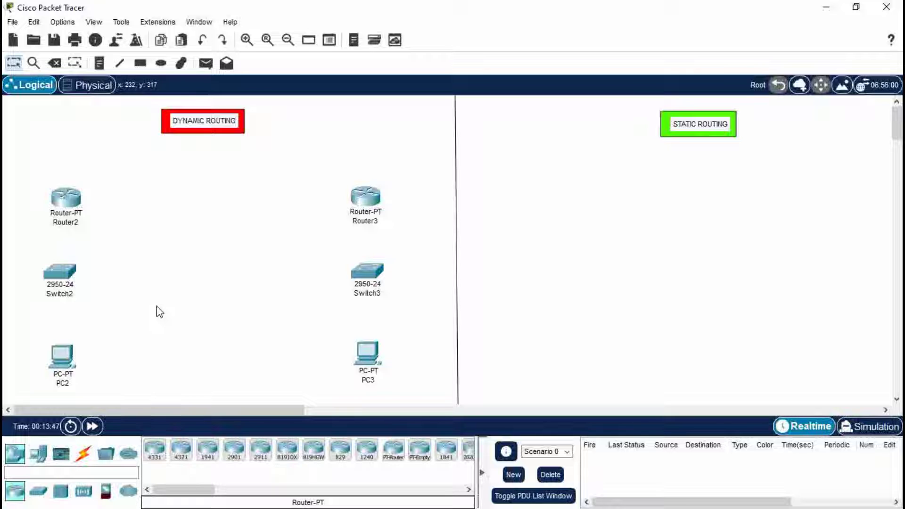
# Give PC2 the static IPv4 address 192.168.10.1 with subnet mask 255.255.255.0
pyautogui.click(64, 354)
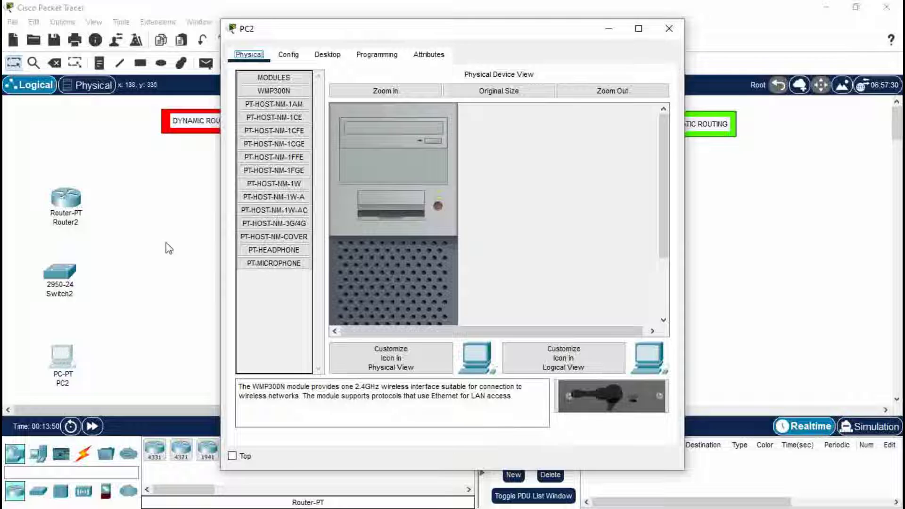
pyautogui.click(327, 54)
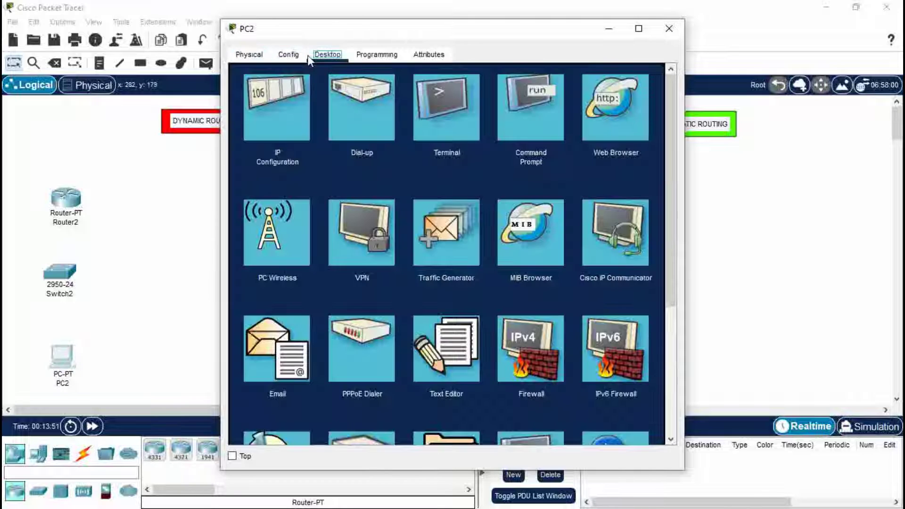
pyautogui.click(283, 96)
pyautogui.click(426, 147)
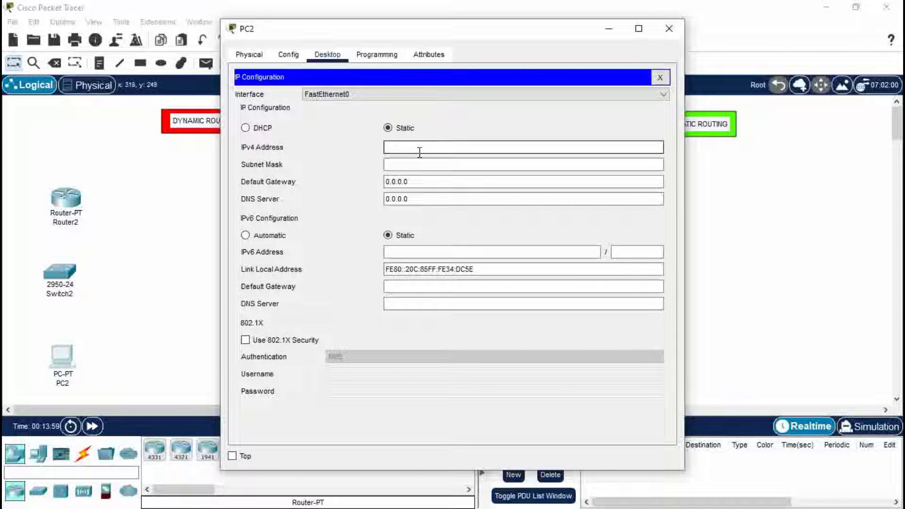
pyautogui.write('192.168.10.1')
pyautogui.press('Tab')
# Clear the IPv4 default gateway in PC2's IP configuration
pyautogui.click(412, 181)
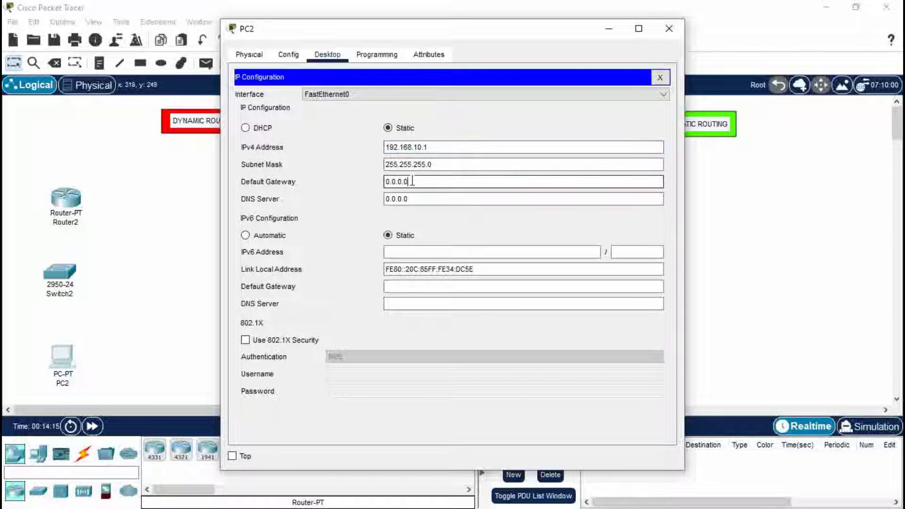
pyautogui.press('BackSpace')
pyautogui.press('BackSpace')
pyautogui.press('BackSpace')
pyautogui.press('BackSpace')
pyautogui.press('BackSpace')
pyautogui.press('BackSpace')
pyautogui.press('BackSpace')
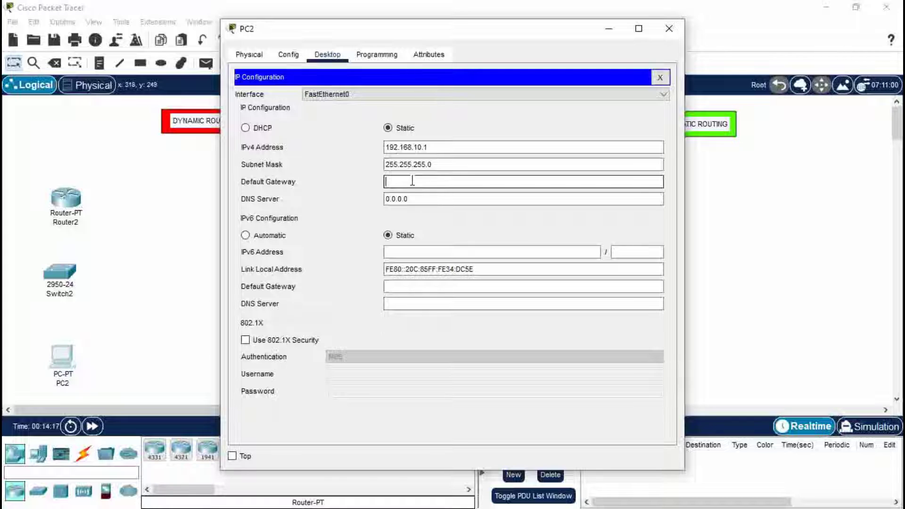
# Add a text note reading "Network 1" beside PC2 in the workspace
pyautogui.click(99, 63)
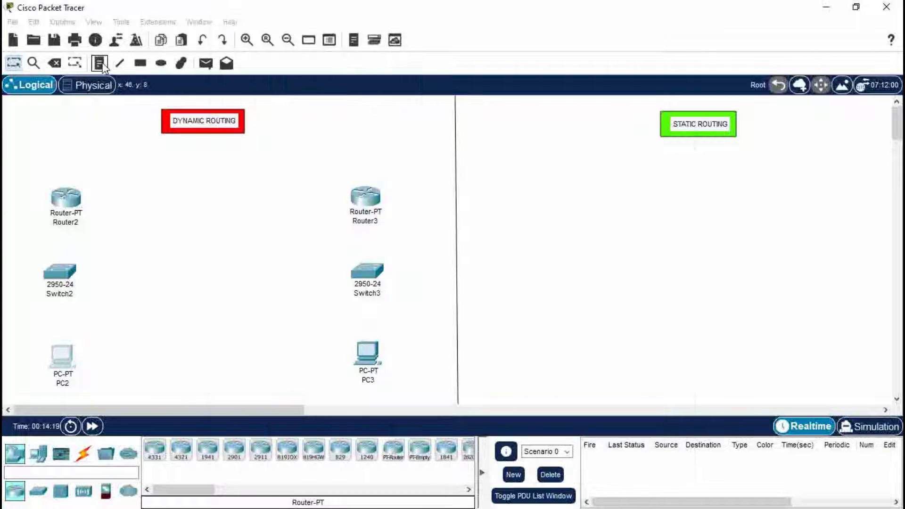
pyautogui.click(105, 350)
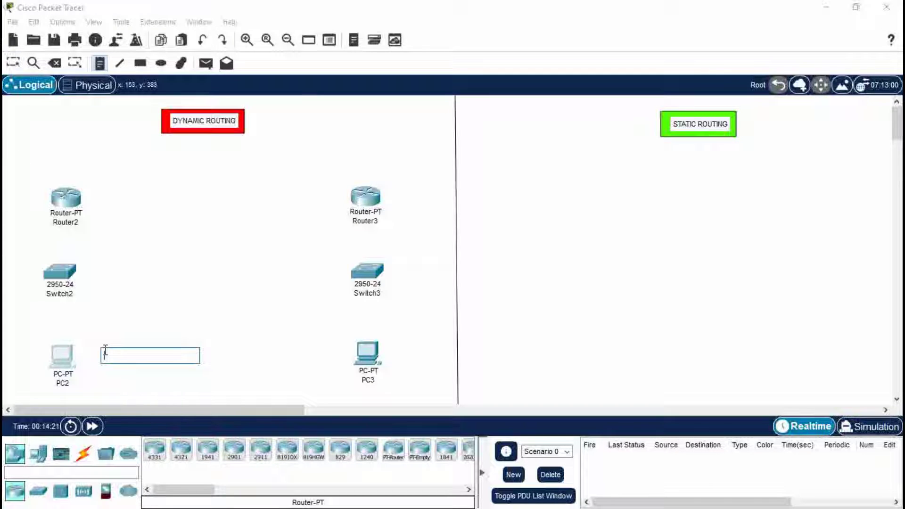
pyautogui.write('Network')
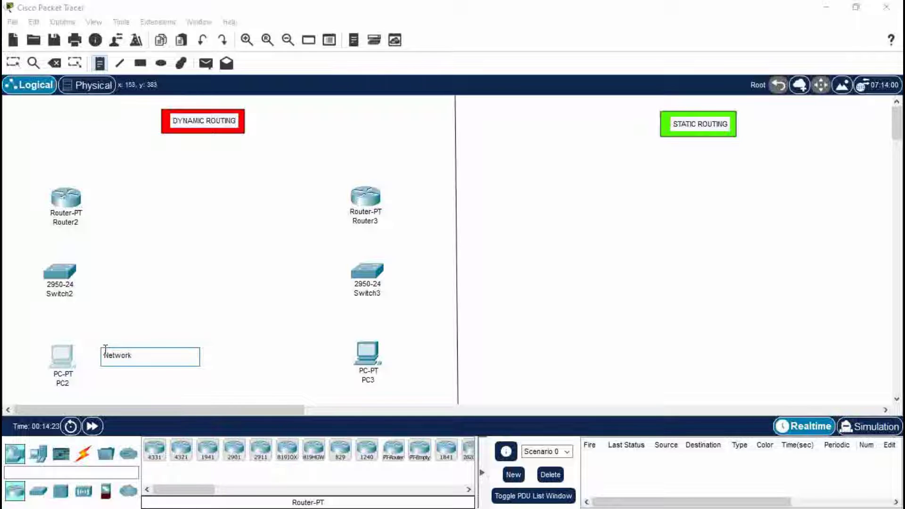
pyautogui.write(' 1')
# Add a text note reading "Network 2" beside PC3 in the workspace
pyautogui.click(401, 376)
pyautogui.write('netw')
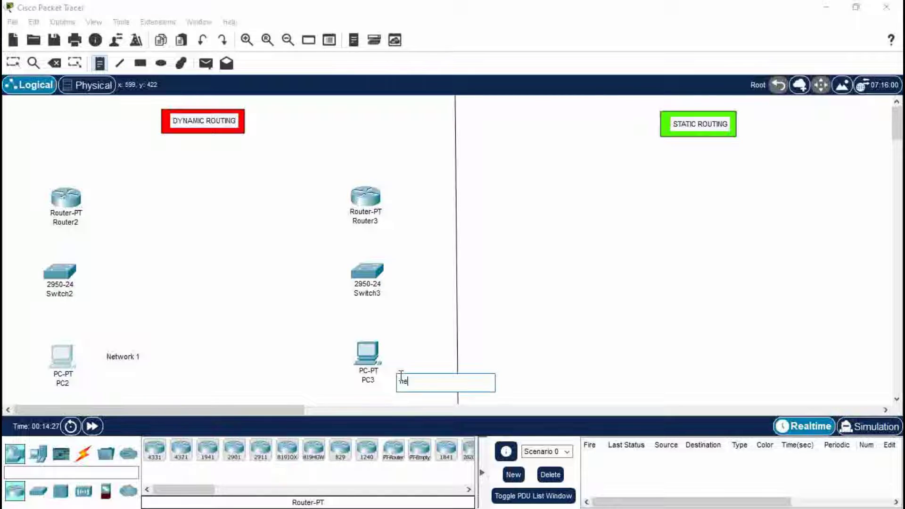
pyautogui.press('BackSpace')
pyautogui.press('BackSpace')
pyautogui.press('BackSpace')
pyautogui.write('Network 2')
pyautogui.click(390, 354)
# Move the Network 2 note to the inner side of PC3 and nudge the Network 1 note closer to PC2
pyautogui.moveTo(417, 381); pyautogui.dragTo(312, 357)
pyautogui.moveTo(130, 364); pyautogui.dragTo(125, 364)
pyautogui.moveTo(317, 365); pyautogui.dragTo(315, 362)
pyautogui.click(220, 391)
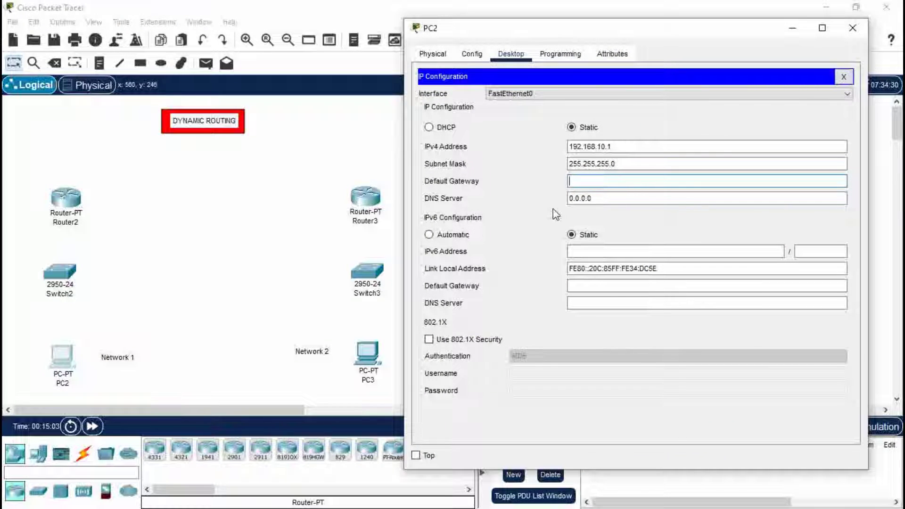
# Set PC2's IPv4 default gateway to 192.168.10.10 and close its configuration window
pyautogui.click(596, 181)
pyautogui.click(575, 184)
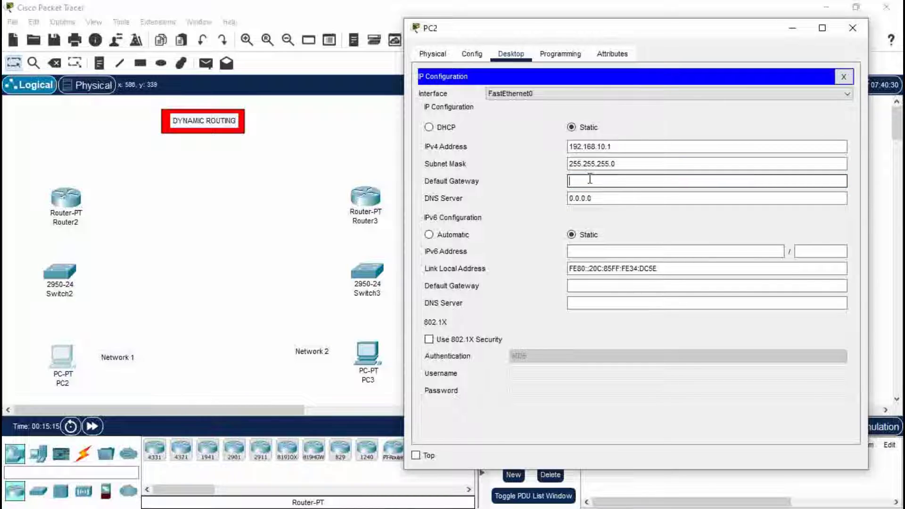
pyautogui.write('192.168.10.10')
pyautogui.moveTo(605, 181); pyautogui.dragTo(565, 181)
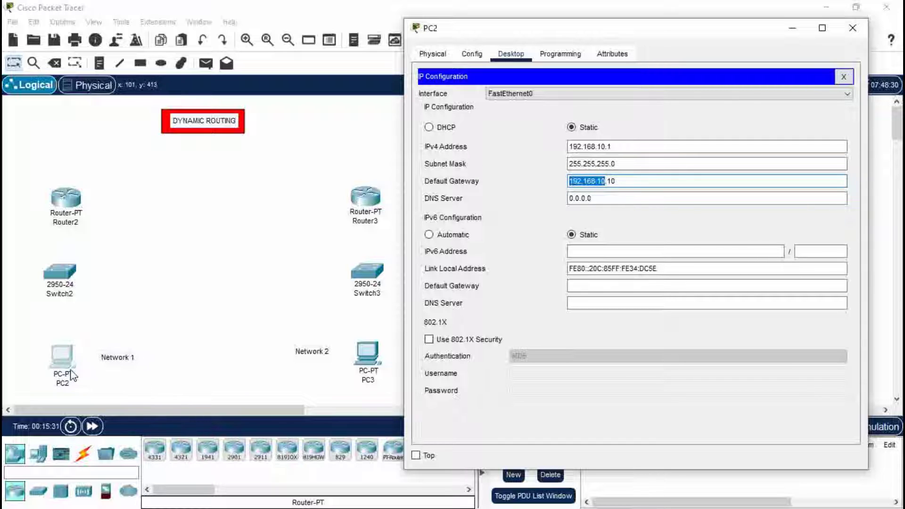
pyautogui.click(608, 146)
pyautogui.moveTo(607, 146); pyautogui.dragTo(612, 147)
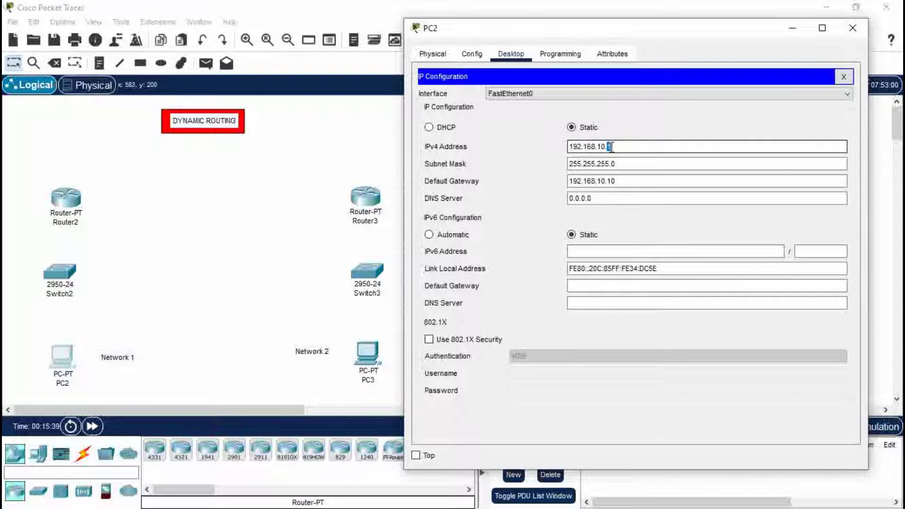
pyautogui.click(619, 146)
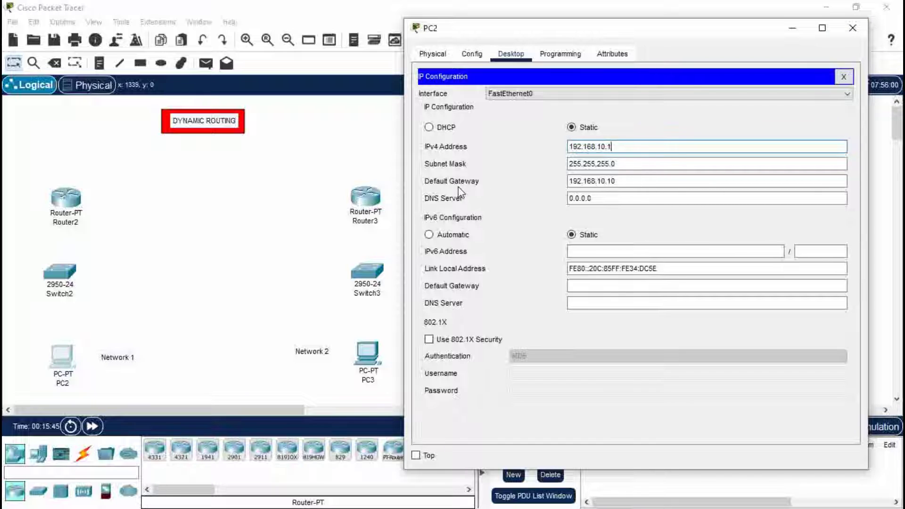
pyautogui.click(845, 31)
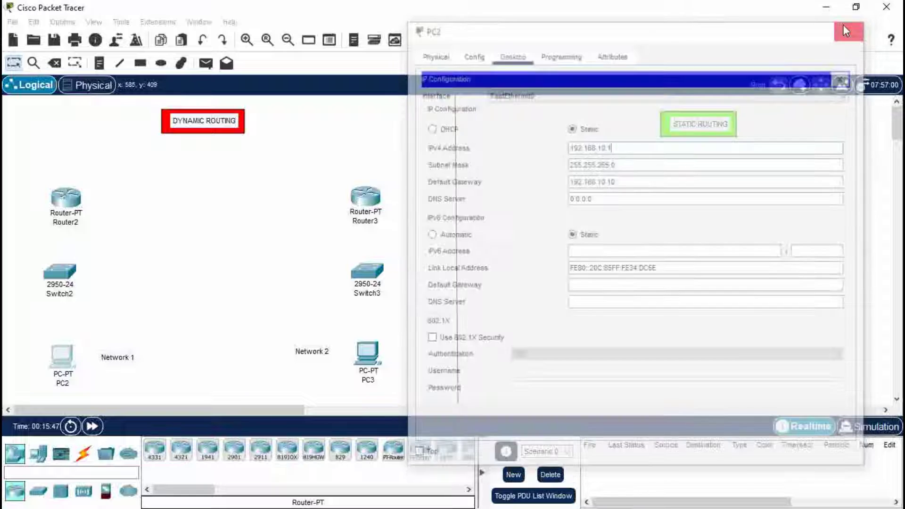
# Give PC3 the static IPv4 address 192.168.20.1 with subnet mask 255.255.255.0
pyautogui.click(369, 353)
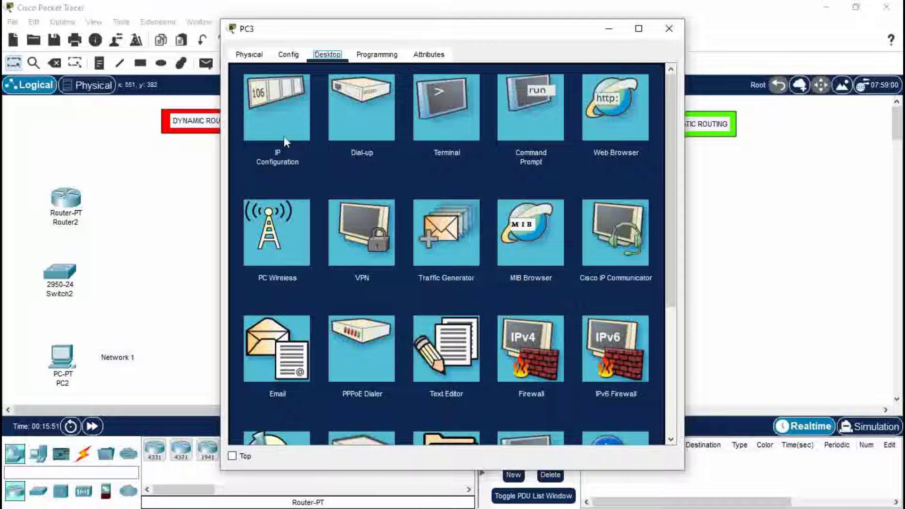
pyautogui.click(293, 128)
pyautogui.click(398, 149)
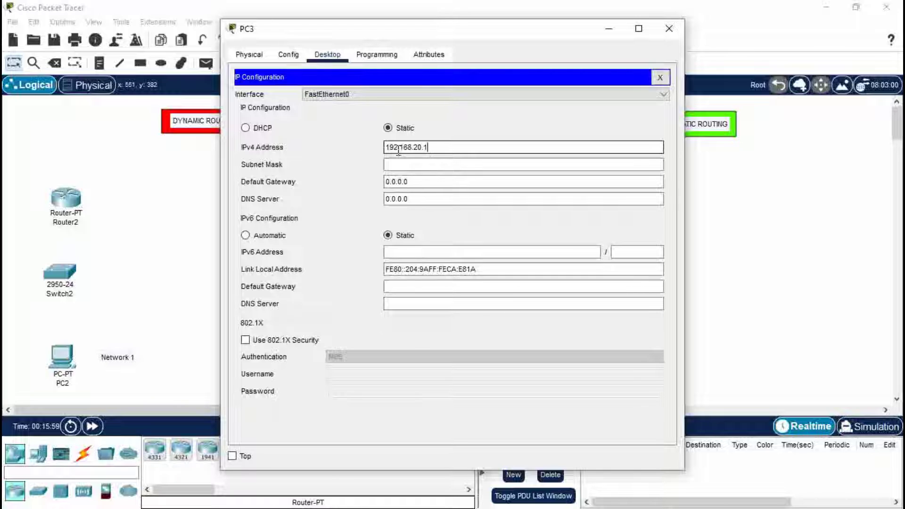
pyautogui.press('Tab')
# Set PC3's IPv4 default gateway to 192.168.20.20 and close its configuration window
pyautogui.click(420, 181)
pyautogui.press('BackSpace')
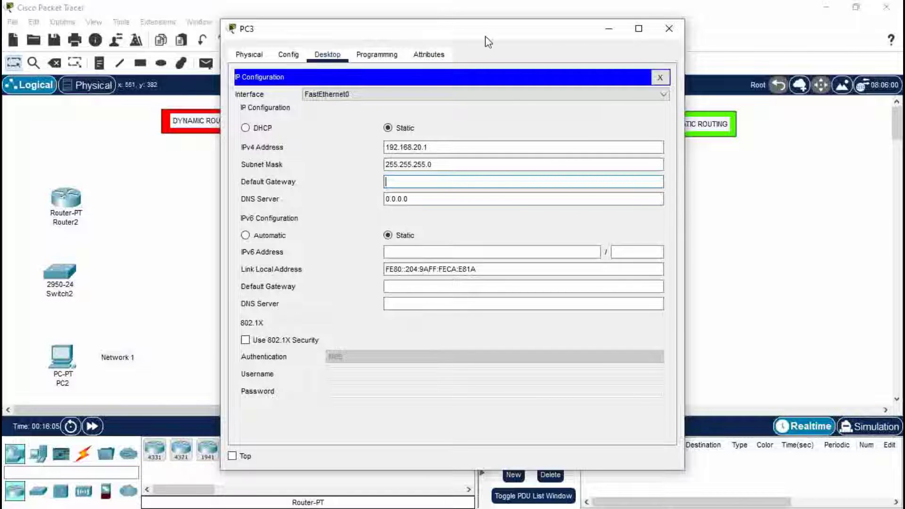
pyautogui.moveTo(484, 31); pyautogui.dragTo(693, 34)
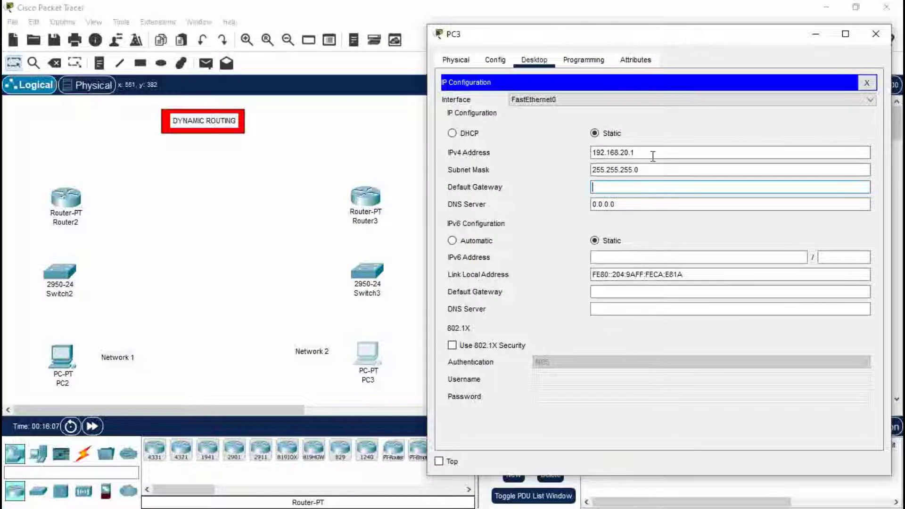
pyautogui.write('192.16')
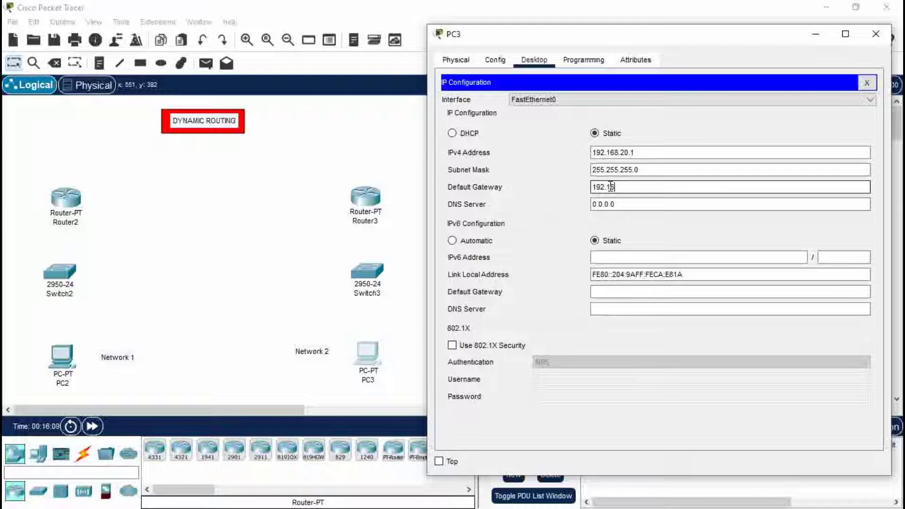
pyautogui.write('8.20.20')
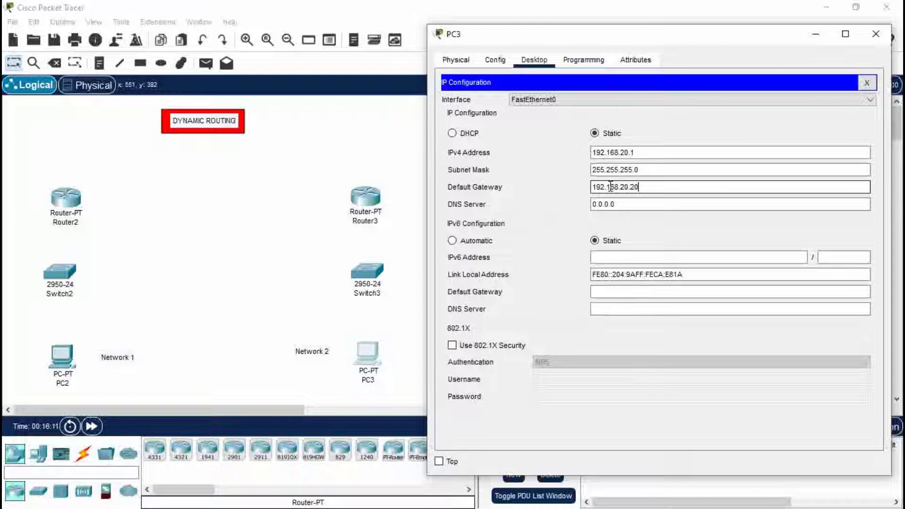
pyautogui.moveTo(628, 152); pyautogui.dragTo(595, 154)
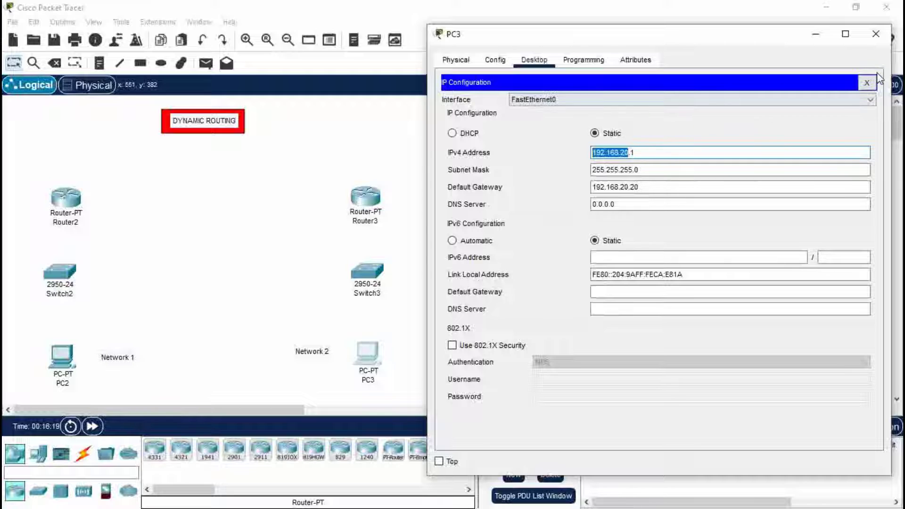
pyautogui.click(875, 33)
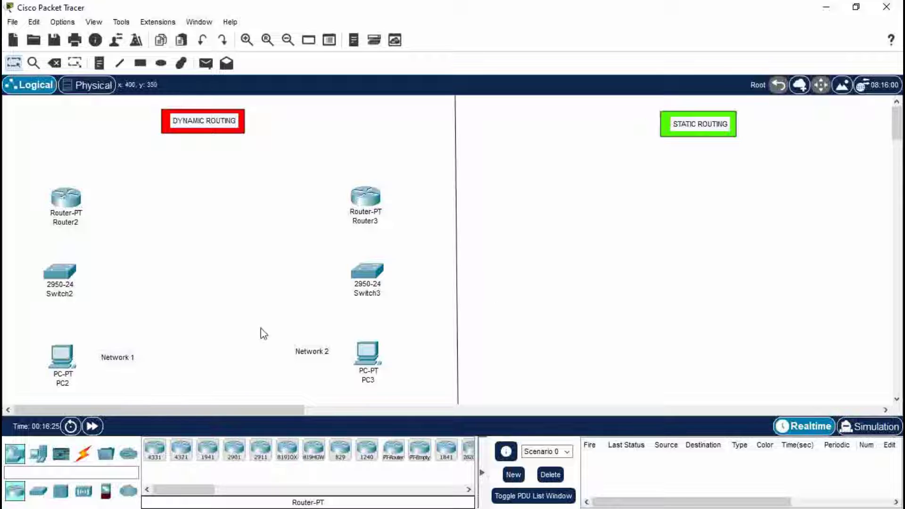
# Connect PC2's FastEthernet0 port to Switch2's FastEthernet0/17 port with a copper straight-through cable
pyautogui.click(83, 453)
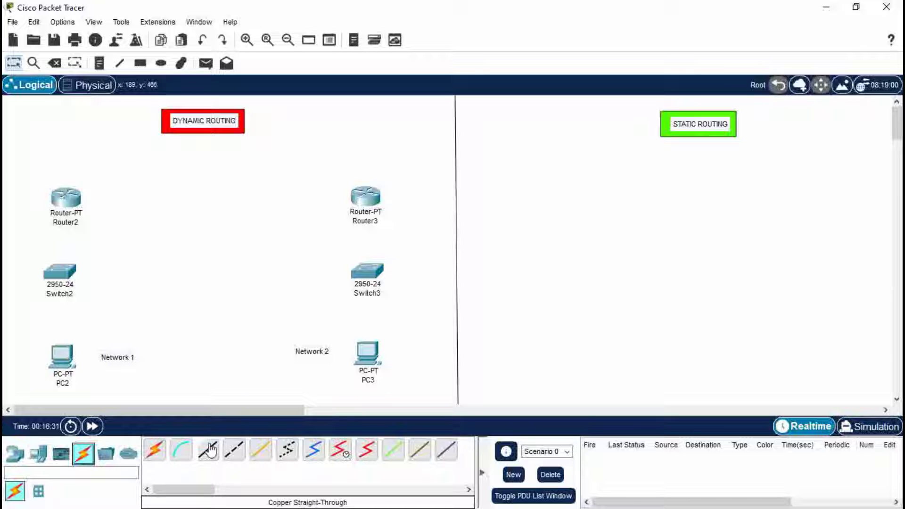
pyautogui.click(210, 450)
pyautogui.click(66, 362)
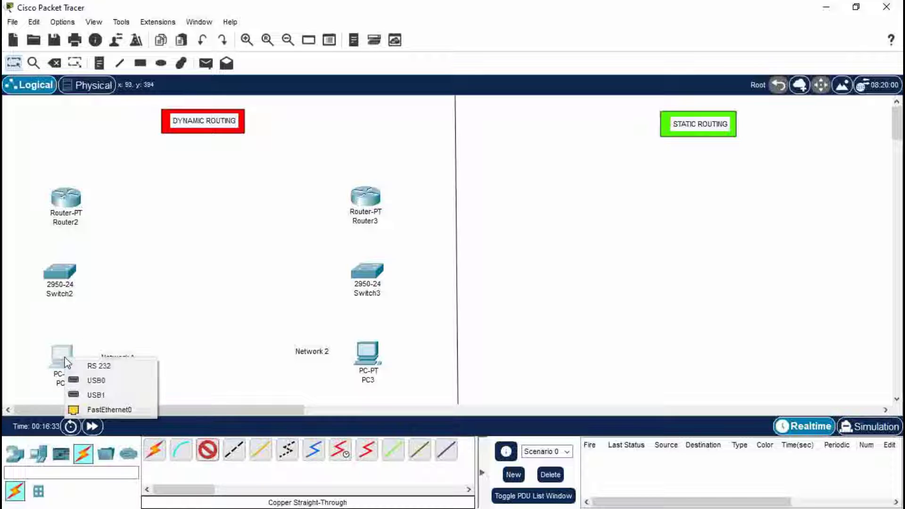
pyautogui.click(97, 409)
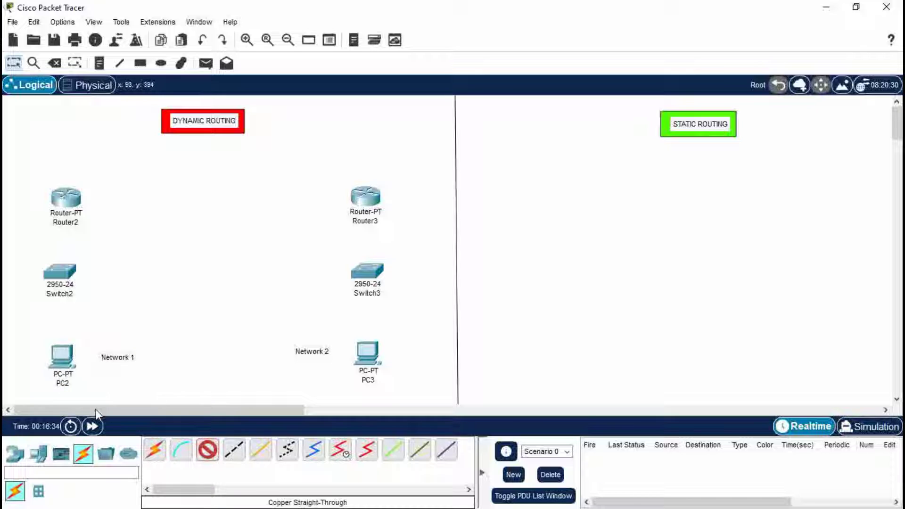
pyautogui.click(57, 271)
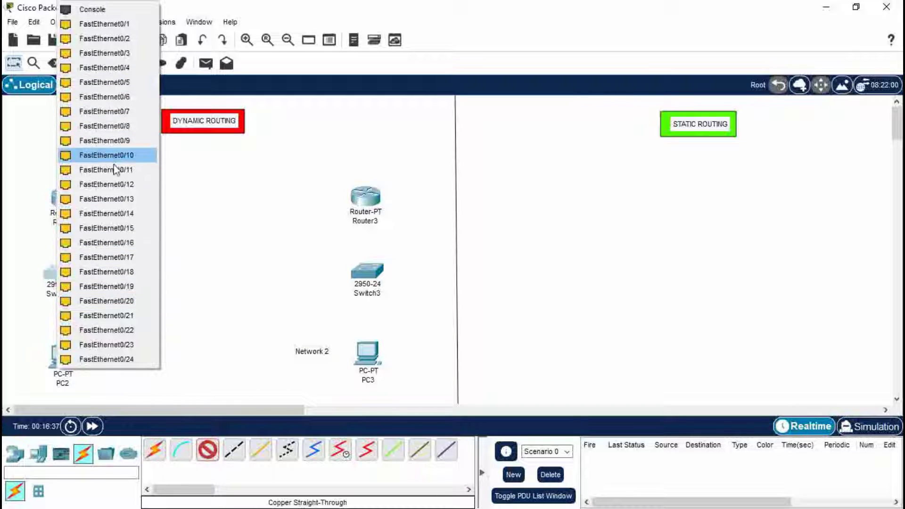
pyautogui.click(109, 258)
# Connect PC3's FastEthernet0 port to Switch3's FastEthernet0/17 port with a copper straight-through cable
pyautogui.click(369, 354)
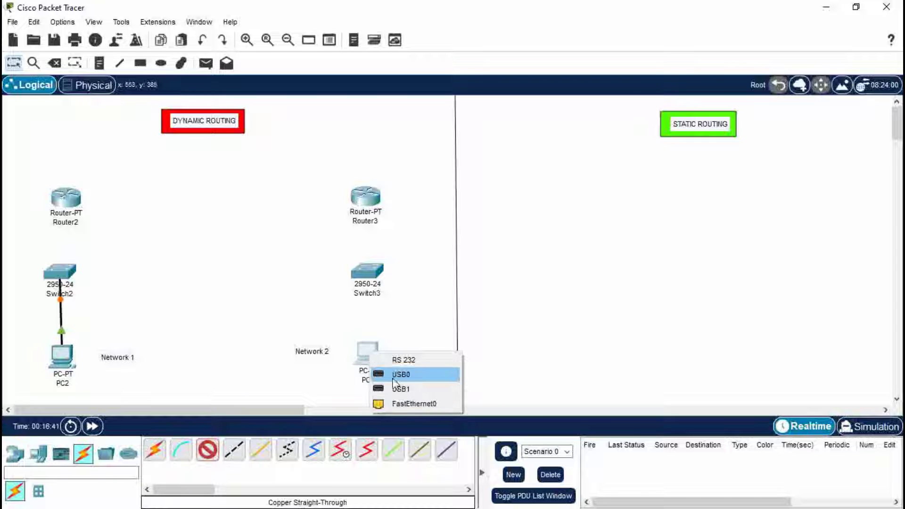
pyautogui.click(410, 403)
pyautogui.click(367, 277)
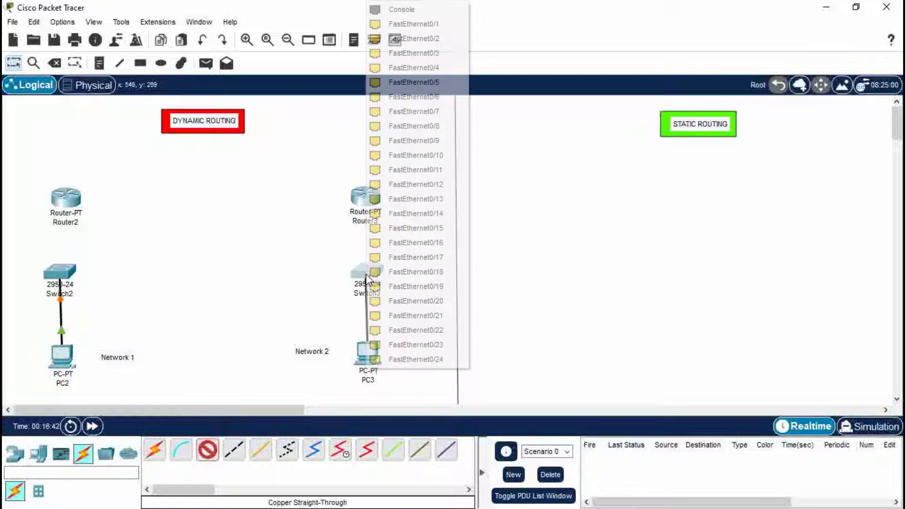
pyautogui.click(409, 257)
# Connect Switch2's FastEthernet0/19 port to Router2's FastEthernet0/0 port with a copper straight-through cable
pyautogui.click(57, 275)
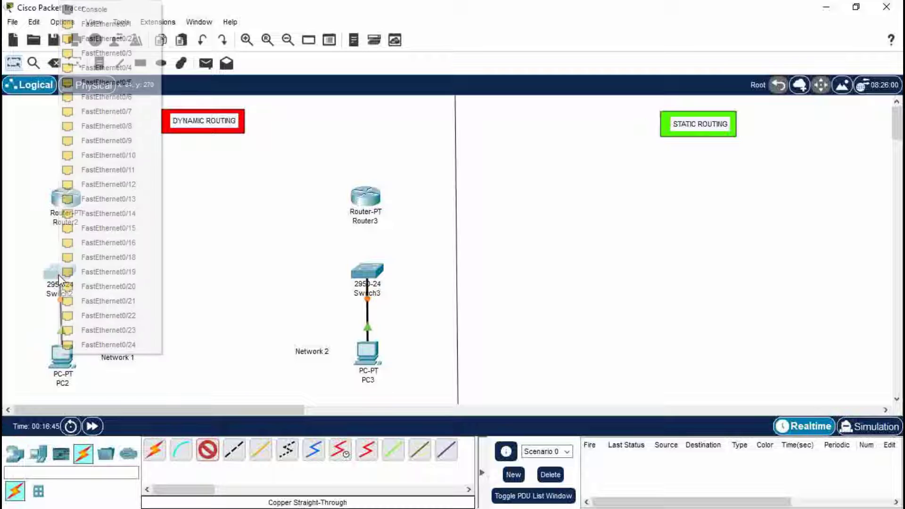
pyautogui.click(91, 272)
pyautogui.click(63, 193)
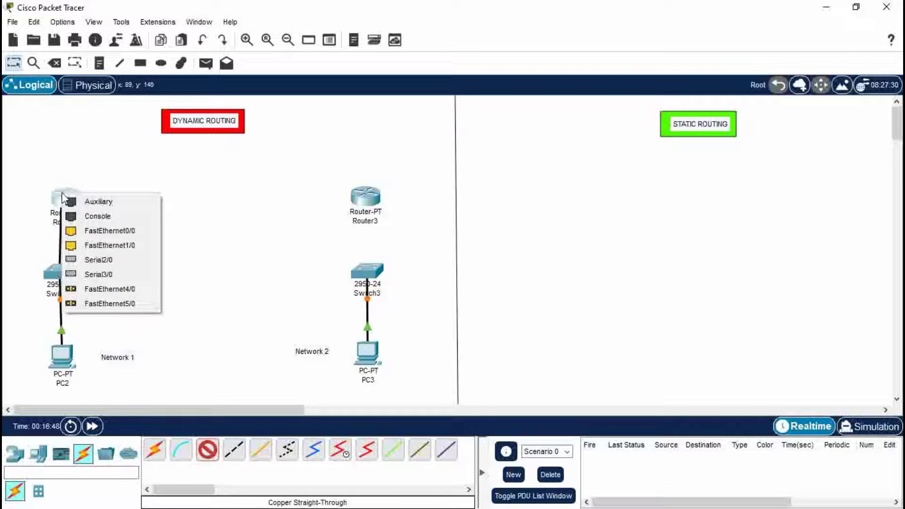
pyautogui.click(97, 231)
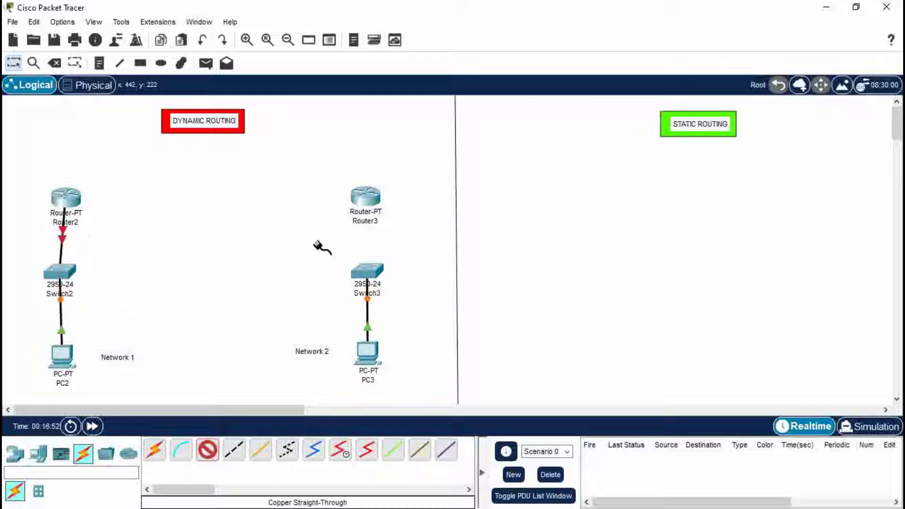
# Connect a free FastEthernet port on Switch3 to Router3's FastEthernet0/0 port with a copper straight-through cable and stop cabling
pyautogui.click(364, 270)
pyautogui.click(403, 285)
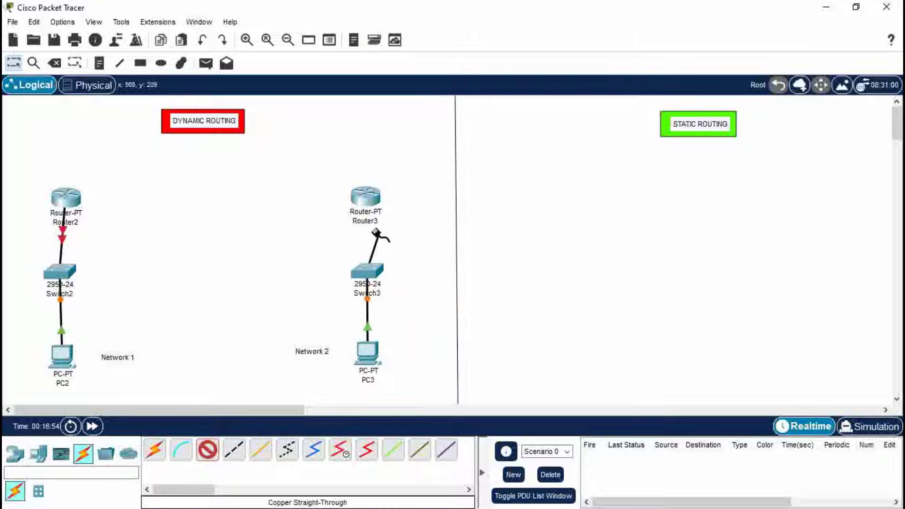
pyautogui.click(367, 198)
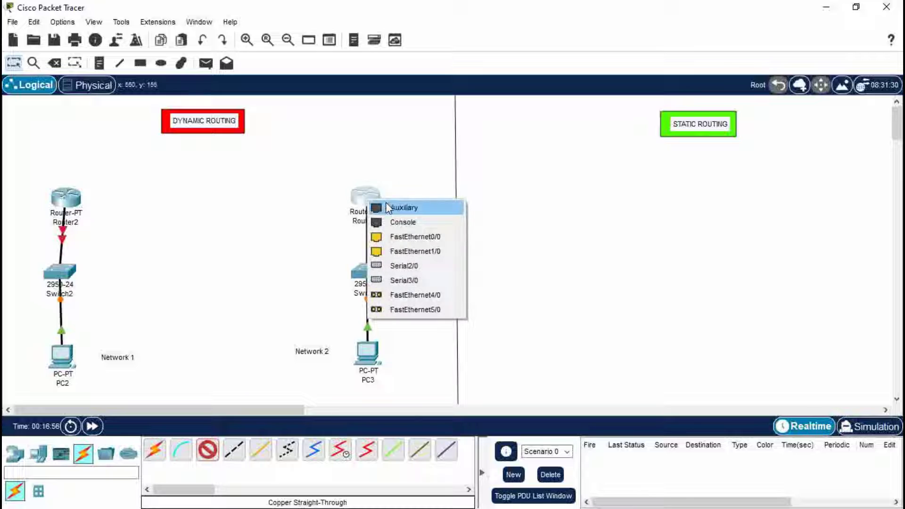
pyautogui.click(413, 236)
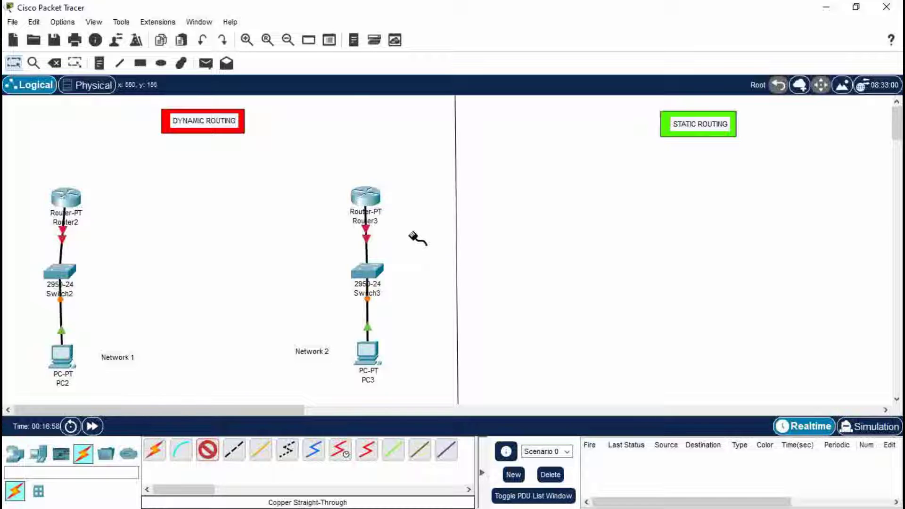
pyautogui.click(207, 450)
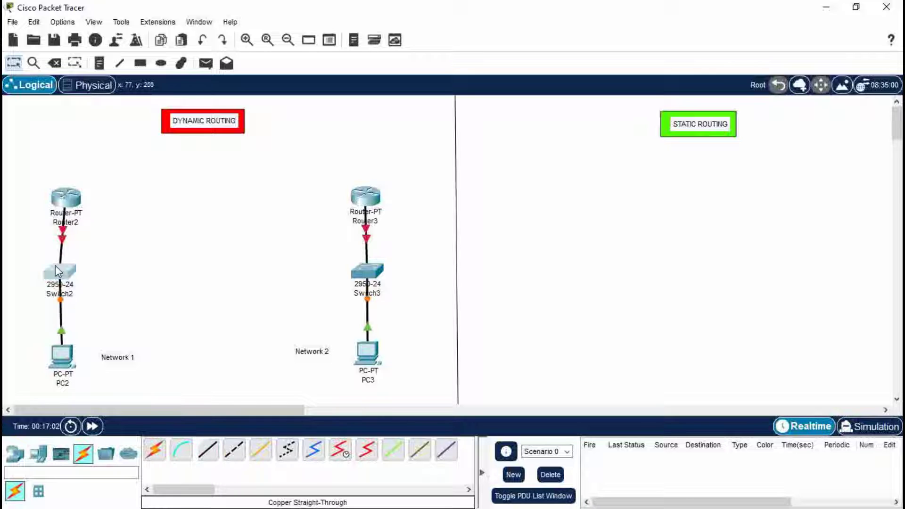
# Shift Switch2 slightly so it lines up vertically beneath Router2
pyautogui.moveTo(54, 264); pyautogui.dragTo(63, 266)
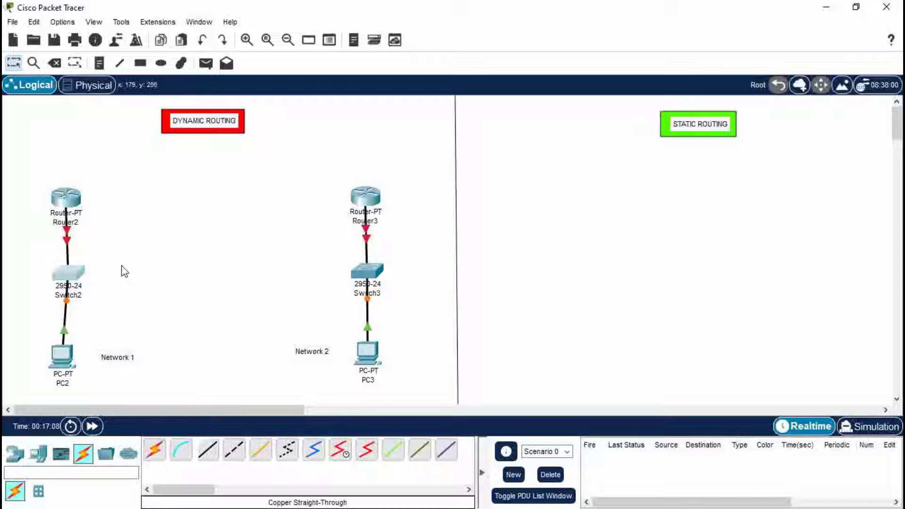
pyautogui.moveTo(78, 282); pyautogui.dragTo(74, 278)
pyautogui.moveTo(132, 264); pyautogui.dragTo(104, 219)
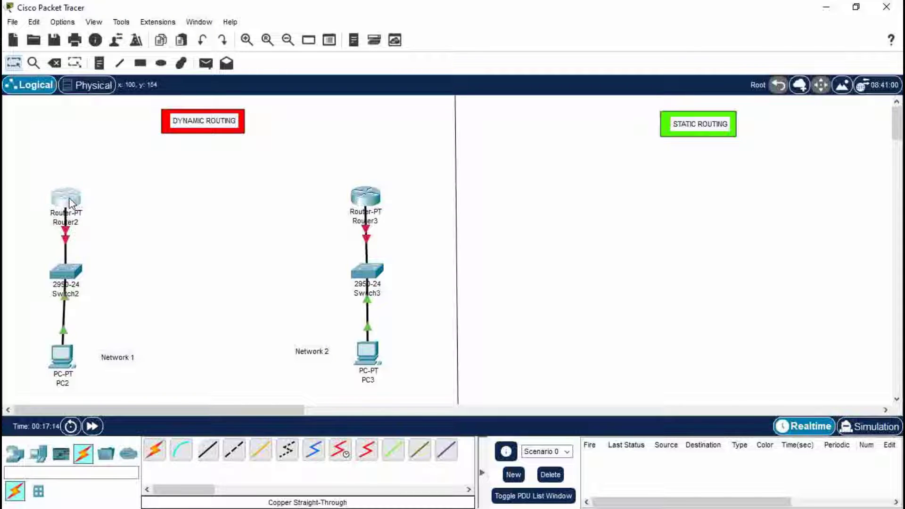
# Turn on Router2's FastEthernet0/0 port with IPv4 address 192.168.10.10 and subnet mask 255.255.255.0, and close the router's window
pyautogui.click(70, 201)
pyautogui.click(288, 55)
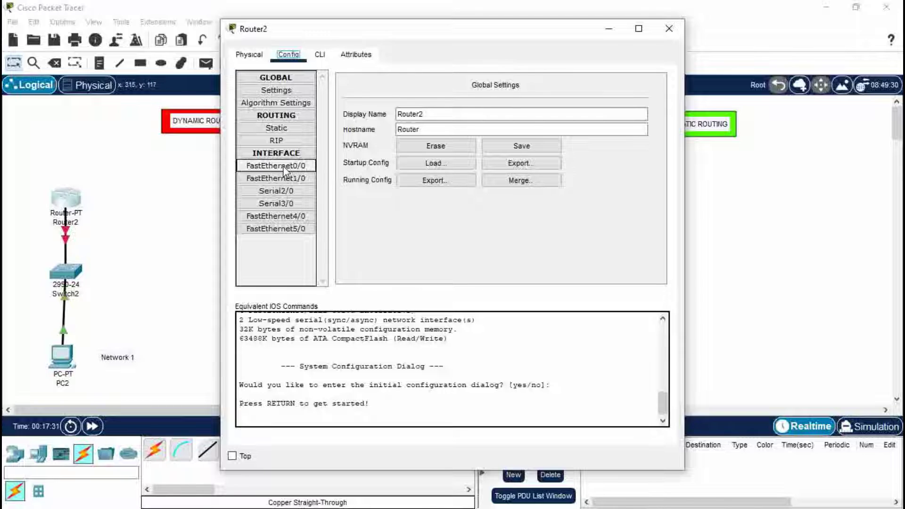
pyautogui.click(304, 166)
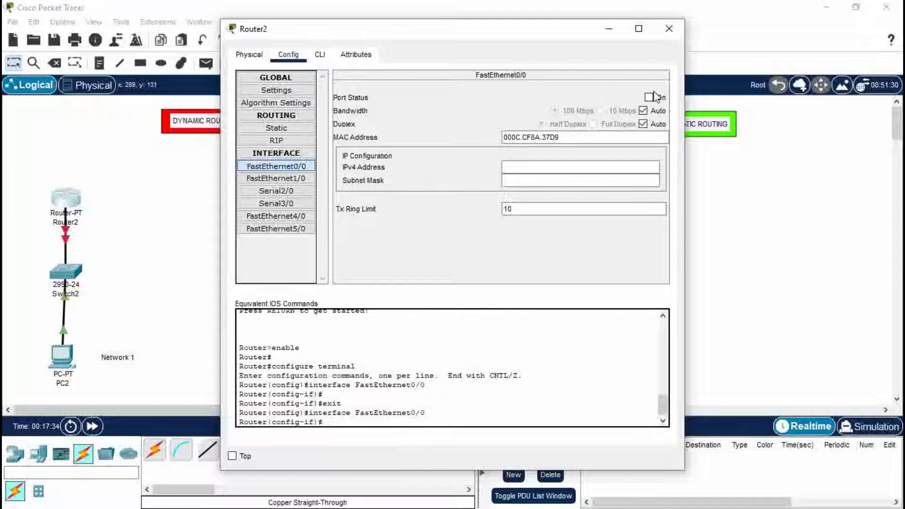
pyautogui.click(649, 98)
pyautogui.click(540, 166)
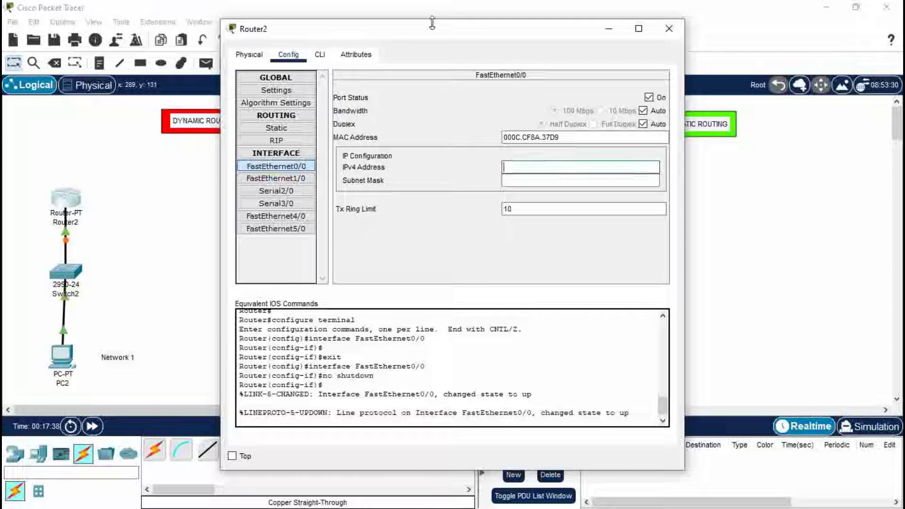
pyautogui.moveTo(431, 25); pyautogui.dragTo(609, 38)
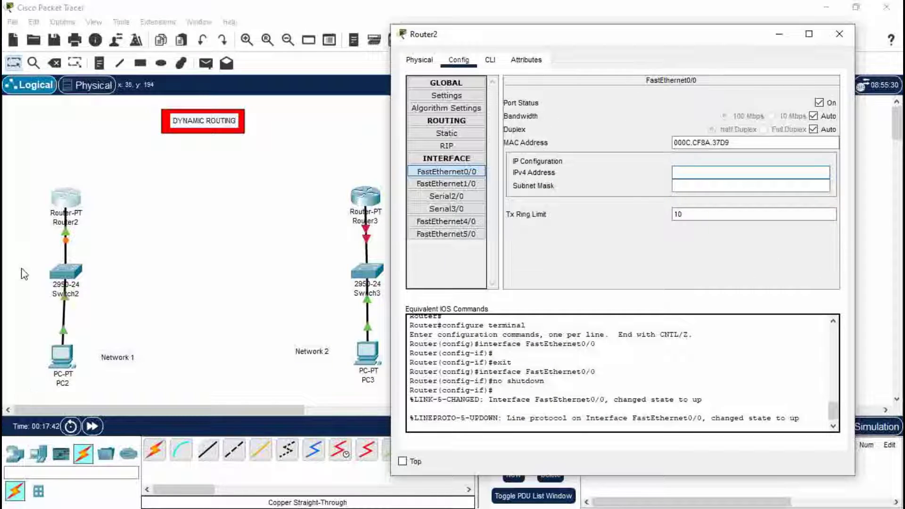
pyautogui.write('192.168.10.10')
pyautogui.press('Return')
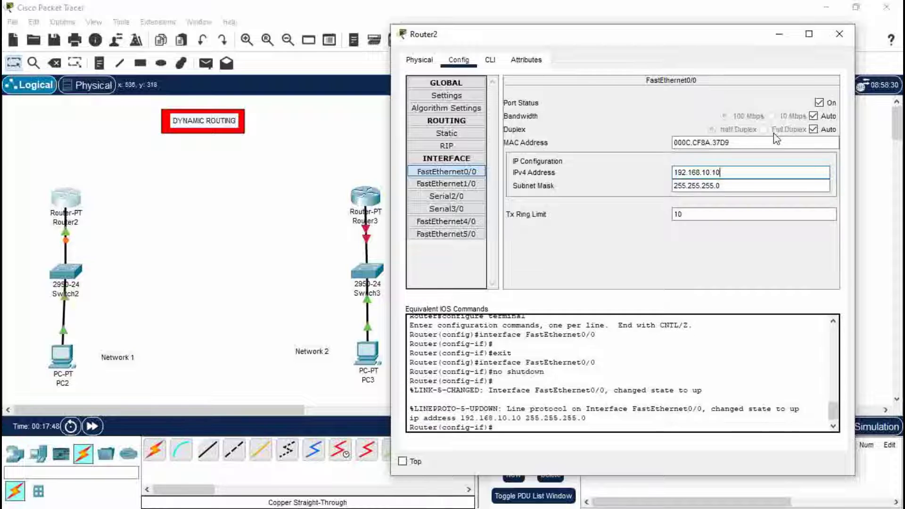
pyautogui.click(841, 42)
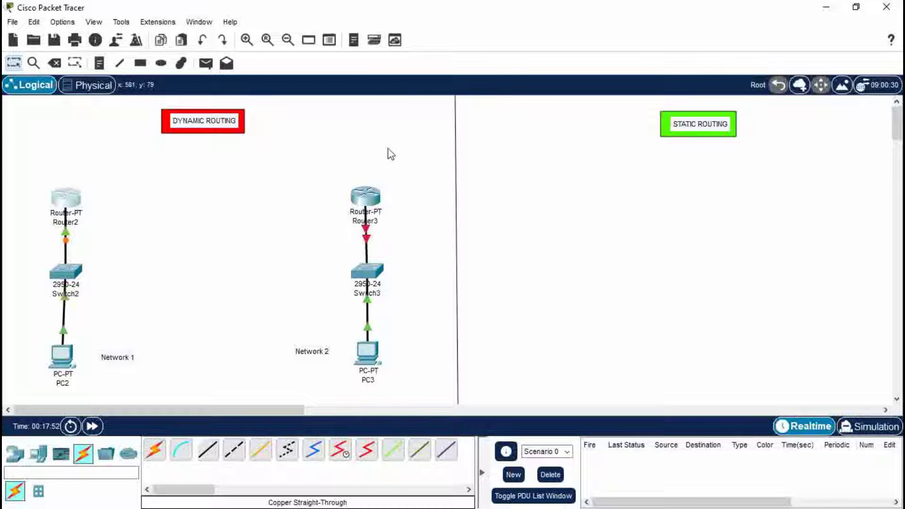
# Turn on Router3's FastEthernet0/0 port, give it the IPv4 address 192.168.20.20, and close the router's window
pyautogui.click(366, 196)
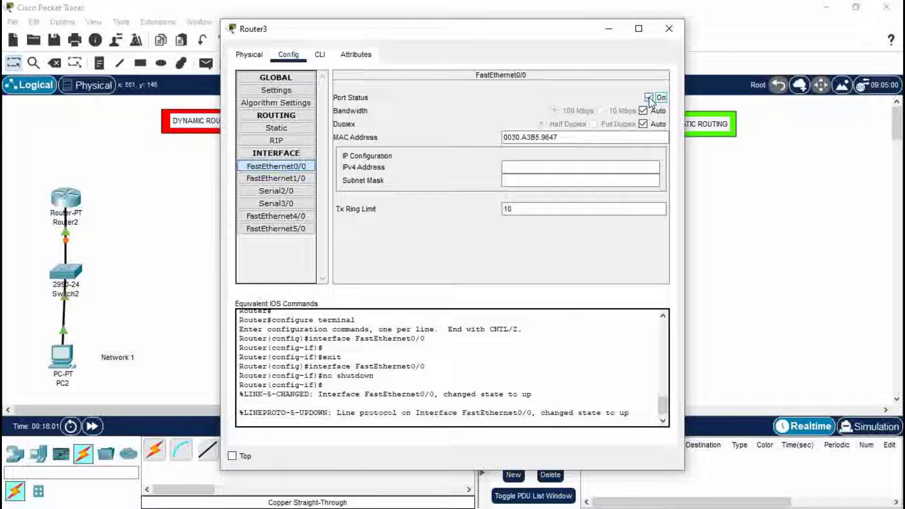
pyautogui.click(521, 167)
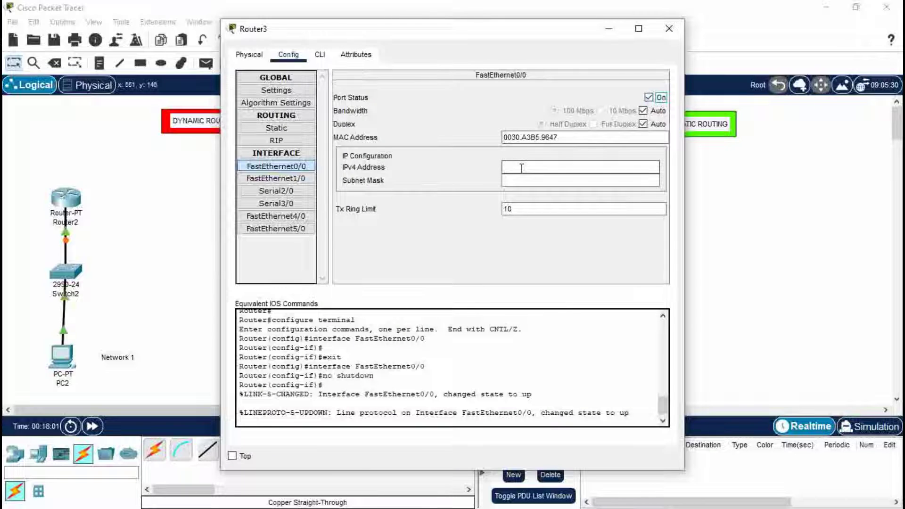
pyautogui.moveTo(495, 32); pyautogui.dragTo(749, 43)
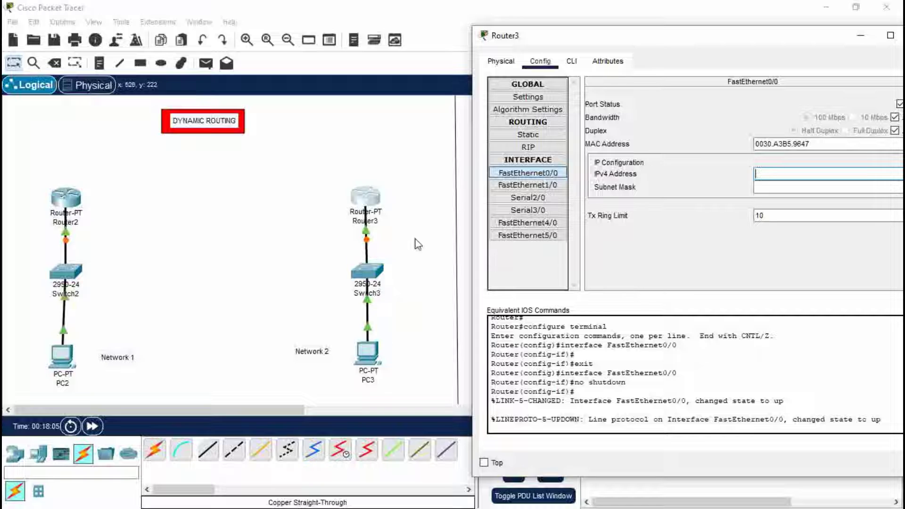
pyautogui.click(799, 174)
pyautogui.write('192.16')
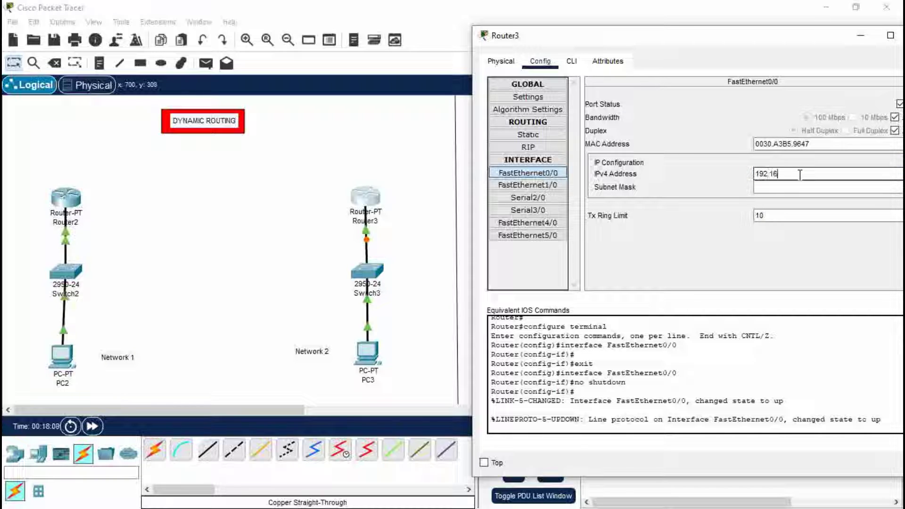
pyautogui.write('8.20.20')
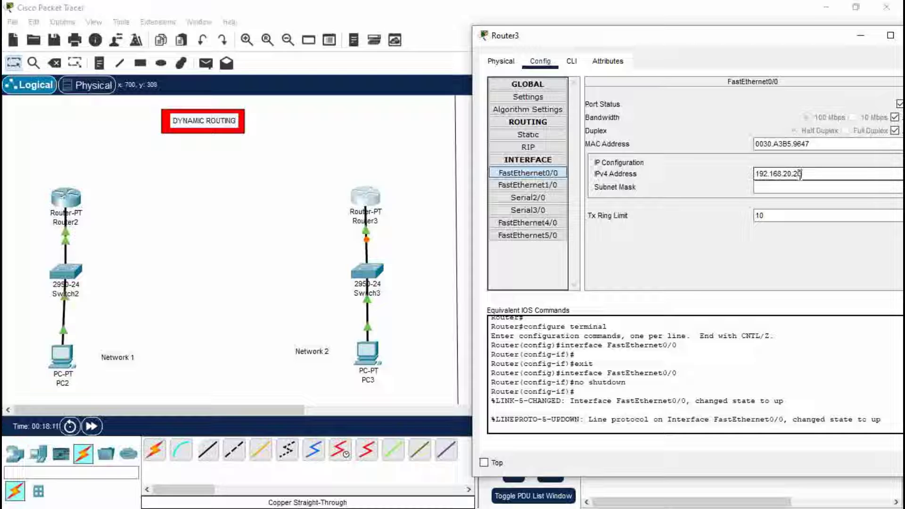
pyautogui.press('Tab')
pyautogui.moveTo(820, 46); pyautogui.dragTo(713, 46)
pyautogui.click(804, 46)
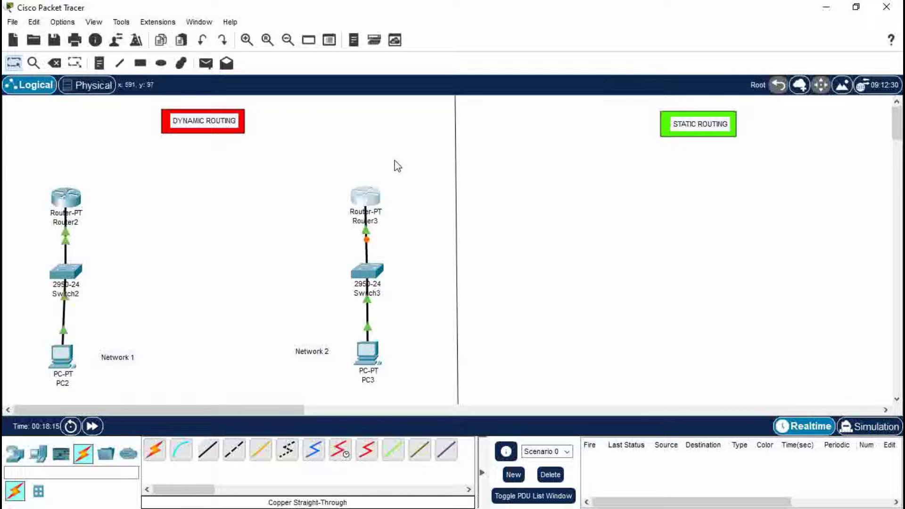
# Nudge Router3 slightly and connect Router2's Serial2/0 port to Router3's Serial2/0 port with a Serial DCE cable
pyautogui.moveTo(368, 200); pyautogui.dragTo(371, 198)
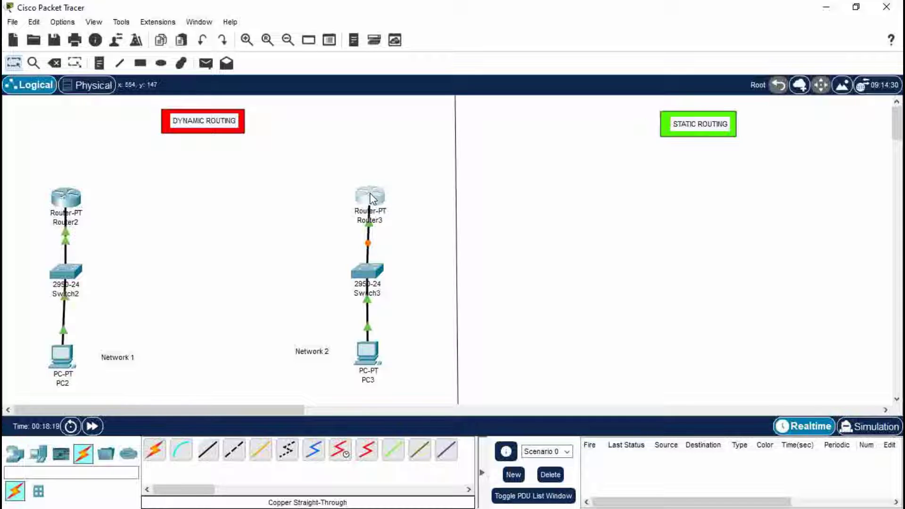
pyautogui.click(341, 452)
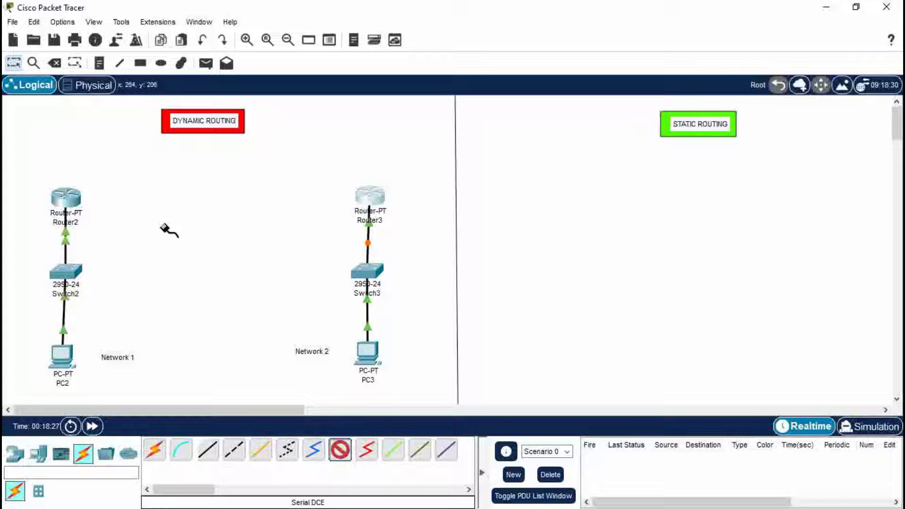
pyautogui.click(70, 200)
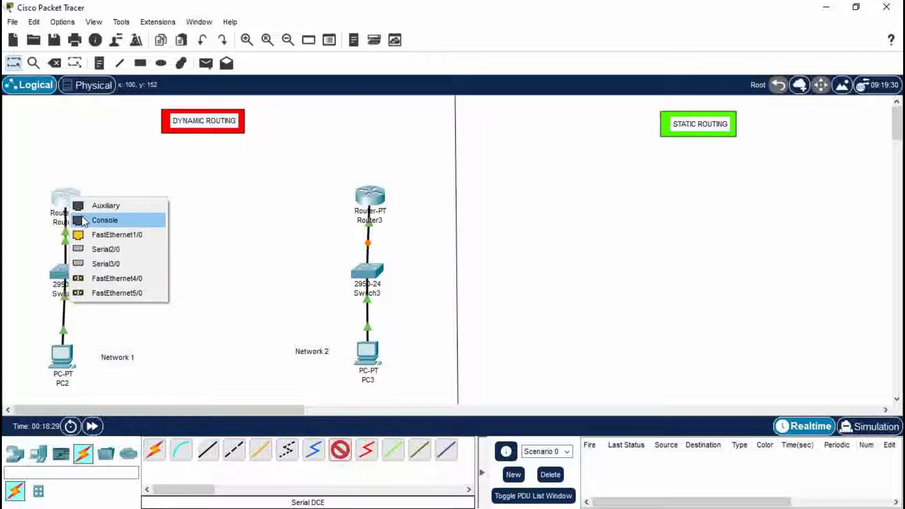
pyautogui.click(99, 253)
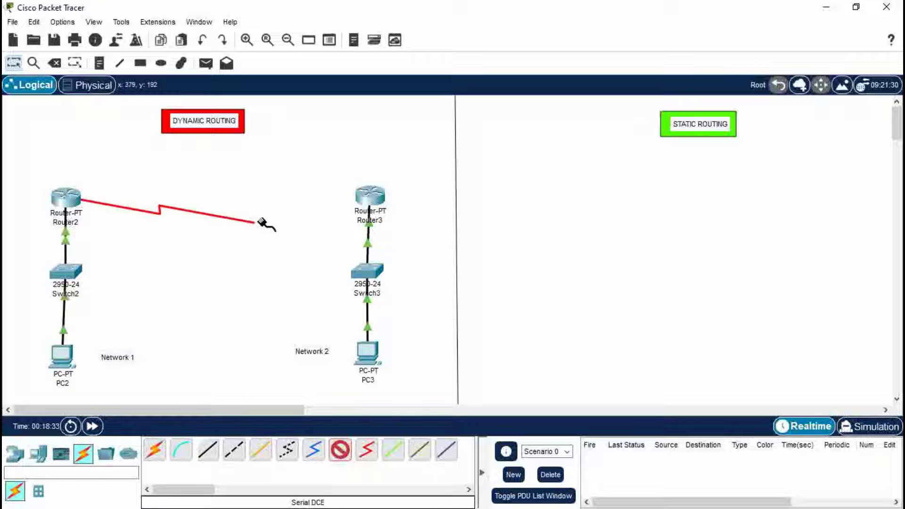
pyautogui.click(369, 196)
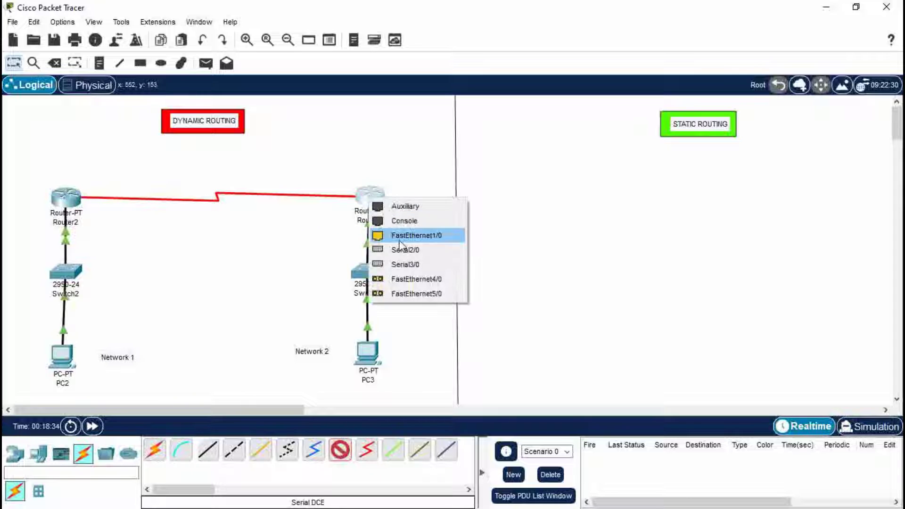
pyautogui.click(404, 251)
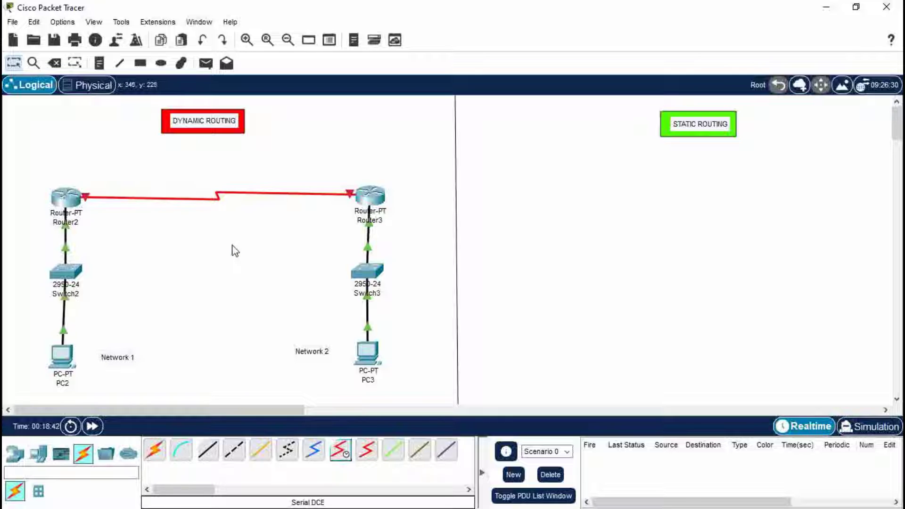
# Turn on Router2's Serial2/0 port with IPv4 address 10.0.0.1 and subnet mask 255.0.0.0, and close the router's window
pyautogui.click(63, 207)
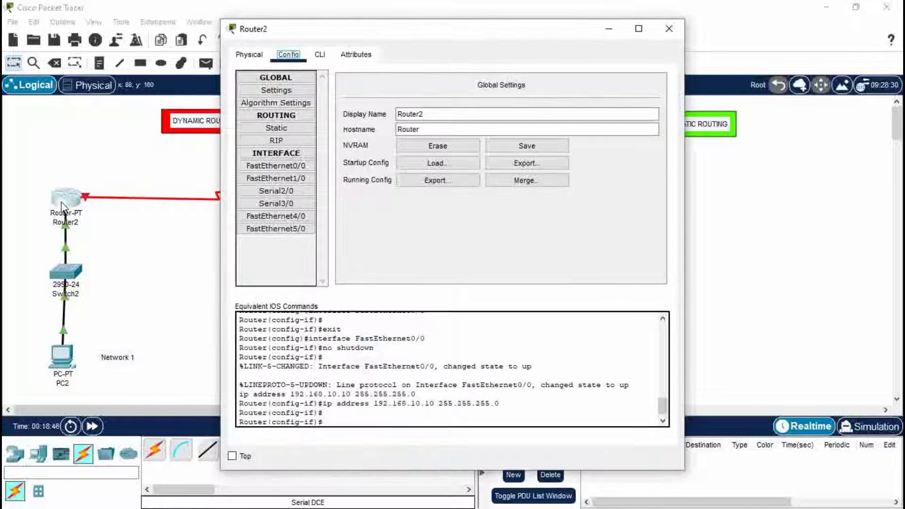
pyautogui.click(278, 193)
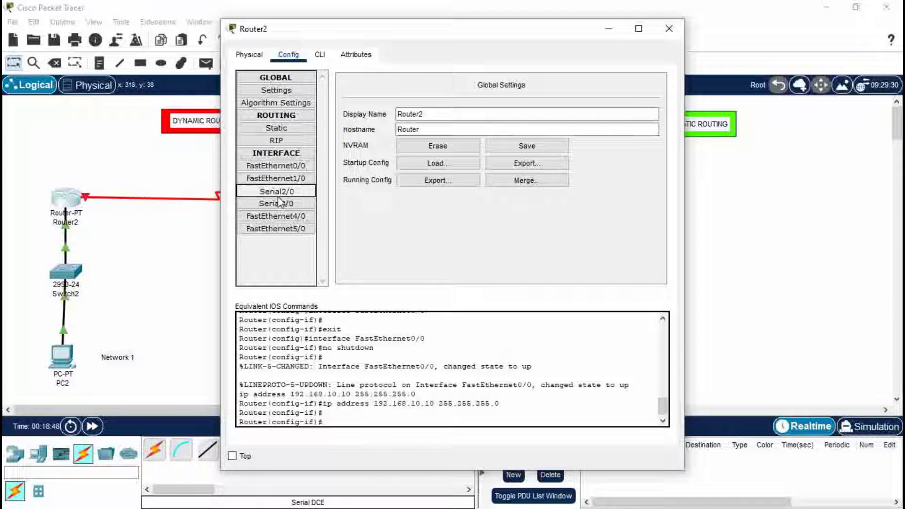
pyautogui.click(278, 196)
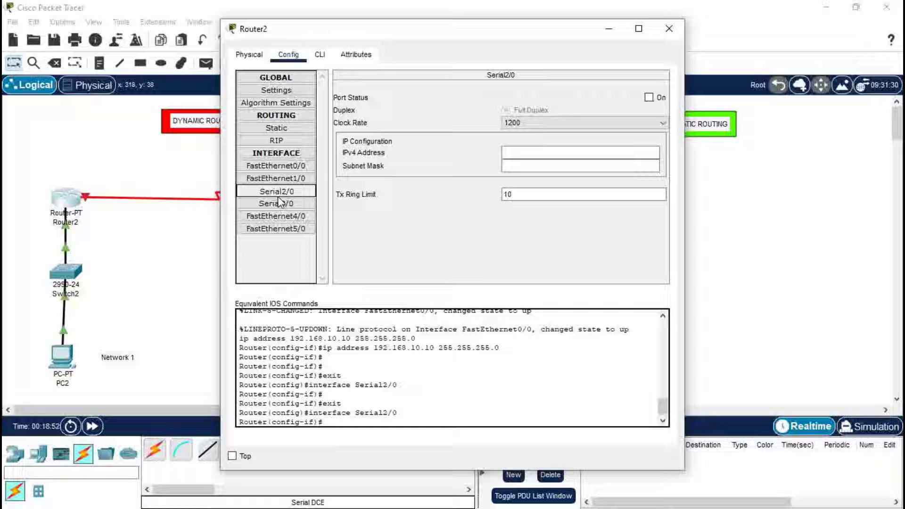
pyautogui.click(649, 97)
pyautogui.click(528, 157)
pyautogui.moveTo(445, 29); pyautogui.dragTo(514, 34)
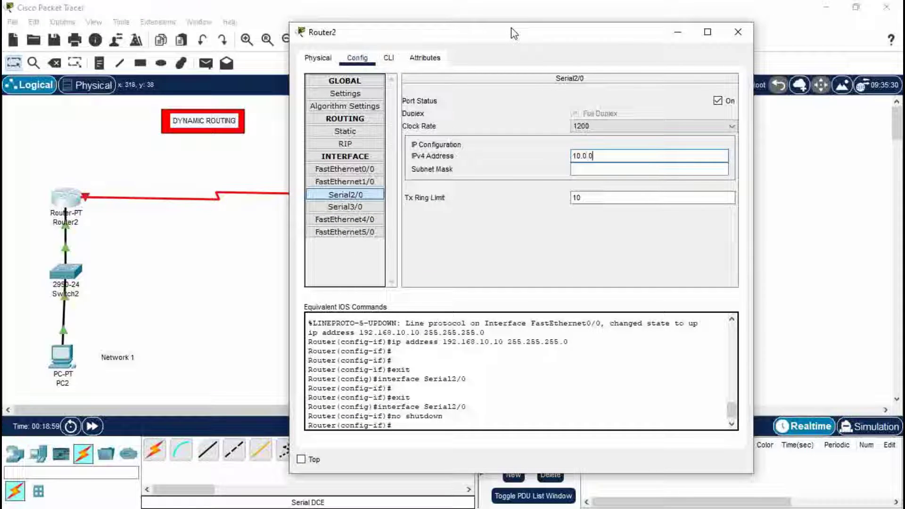
pyautogui.press('Return')
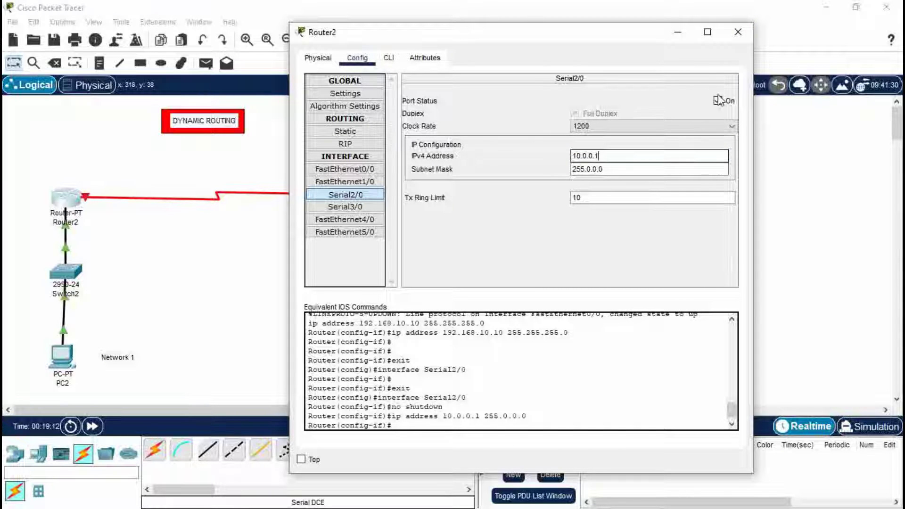
pyautogui.click(747, 37)
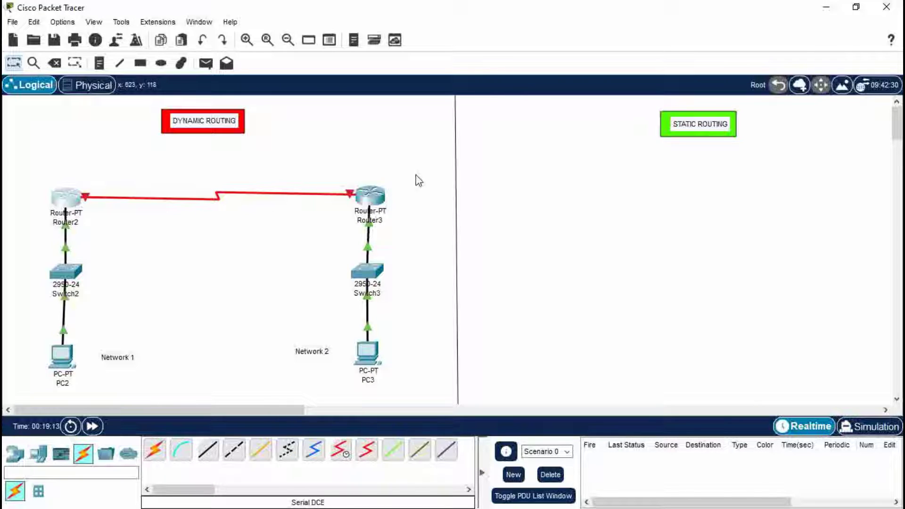
# Turn on Router3's Serial2/0 port with IPv4 address 10.0.0.2 and subnet mask 255.0.0.0, and close the router's window
pyautogui.click(371, 193)
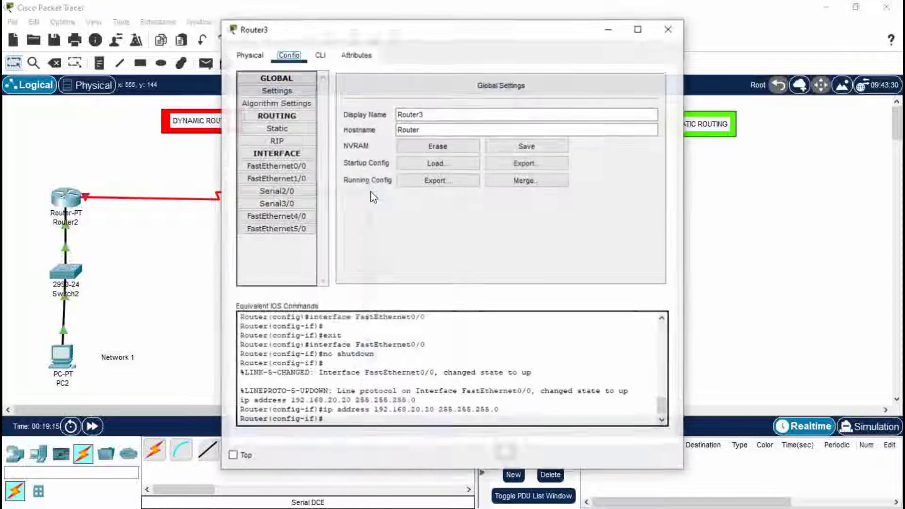
pyautogui.click(292, 192)
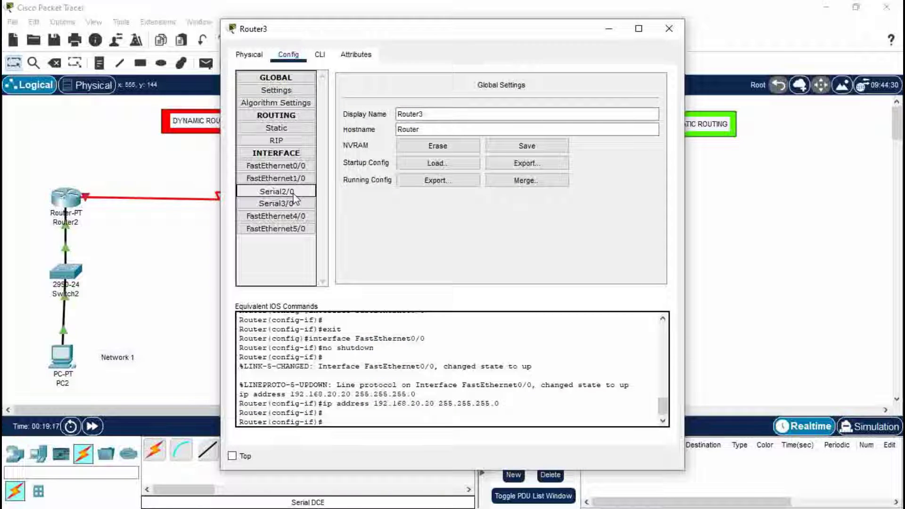
pyautogui.moveTo(476, 27); pyautogui.dragTo(617, 36)
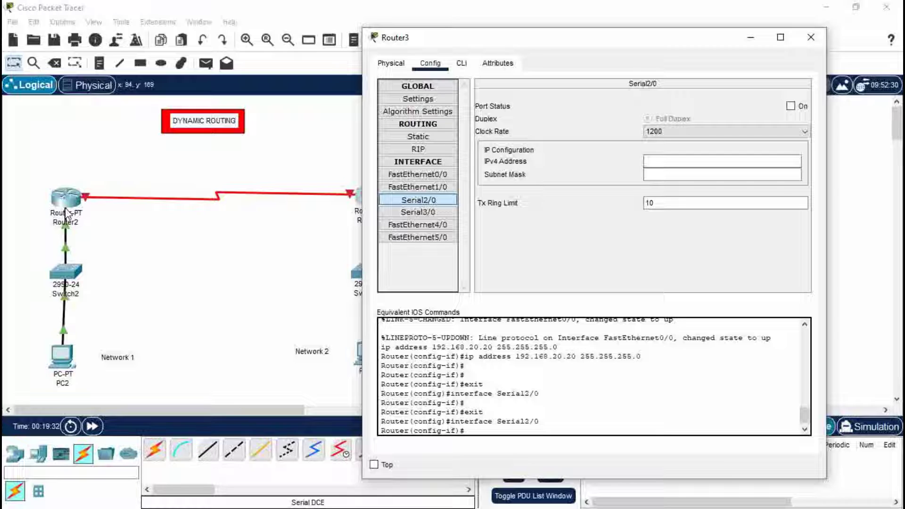
pyautogui.click(790, 106)
pyautogui.click(689, 162)
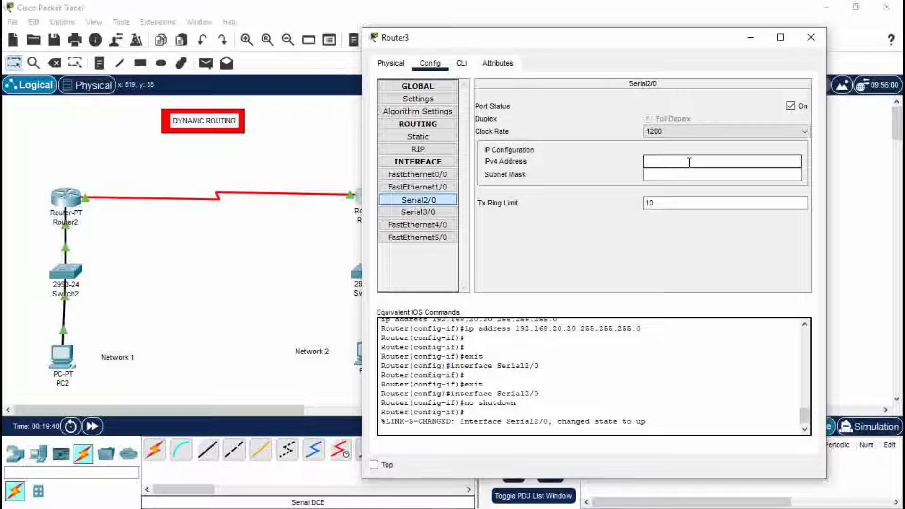
pyautogui.write('10.0.0.2')
pyautogui.press('Return')
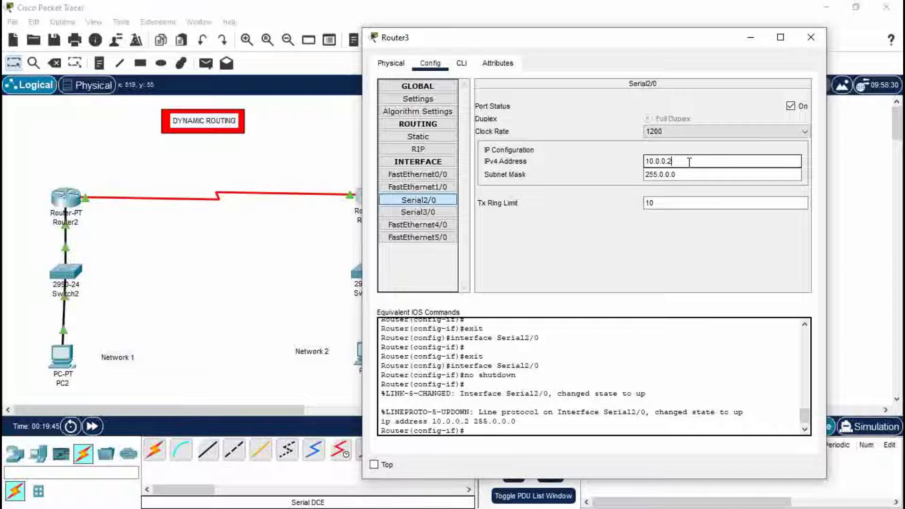
pyautogui.click(810, 41)
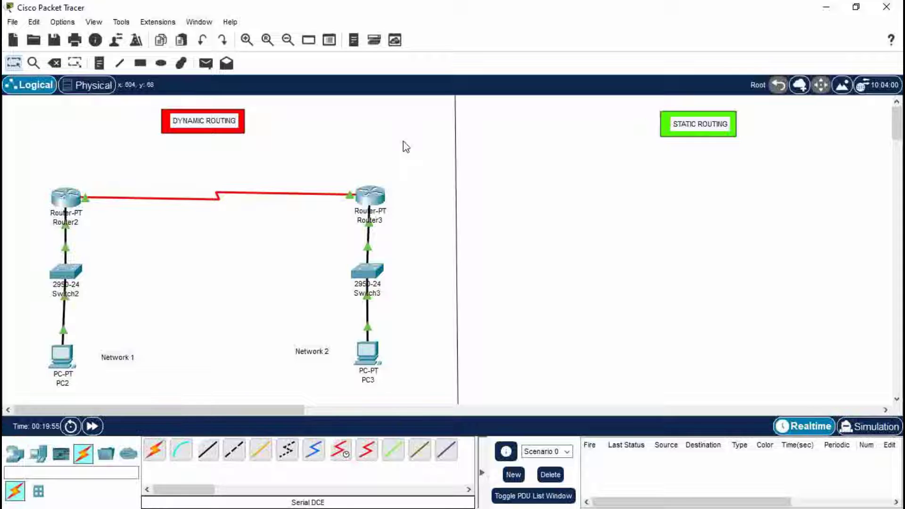
# Add the networks 192.168.10.0, 10.0.0.0 and 192.168.20.0 to Router2's RIP routing and close the router's window
pyautogui.click(69, 201)
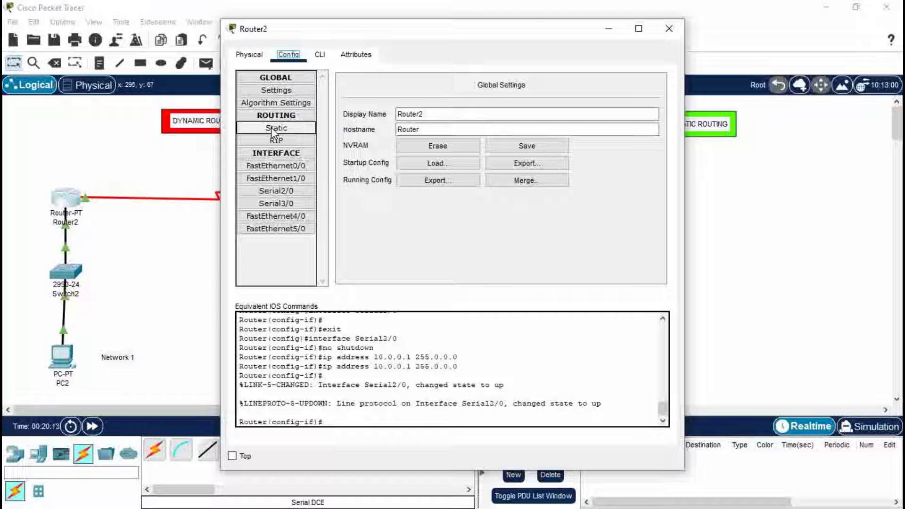
pyautogui.click(275, 141)
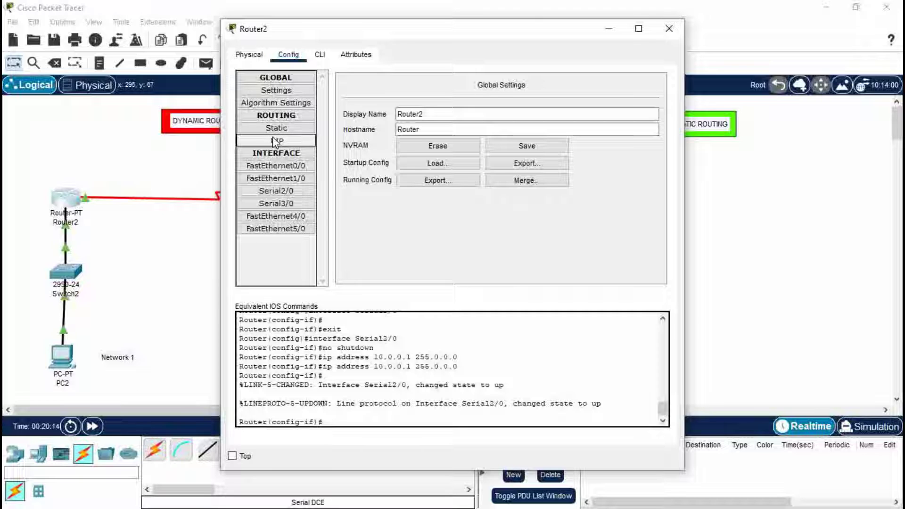
pyautogui.moveTo(505, 30); pyautogui.dragTo(677, 21)
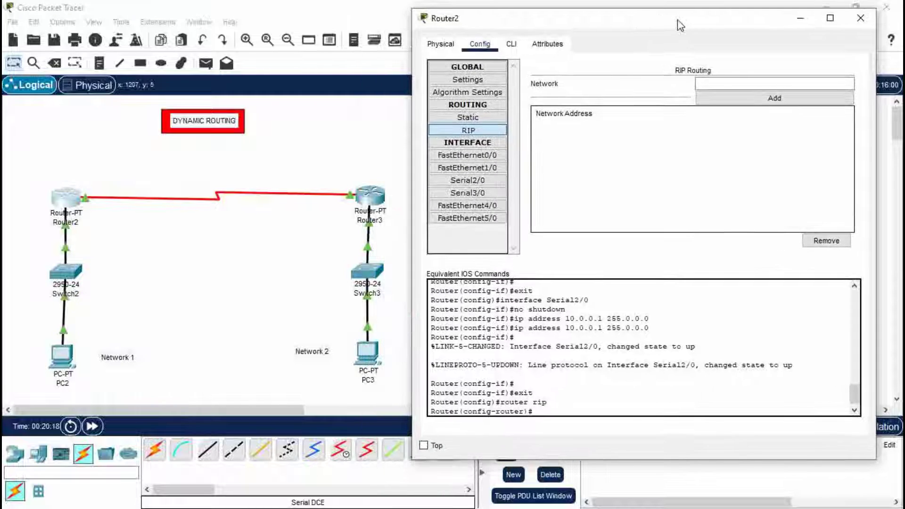
pyautogui.click(733, 85)
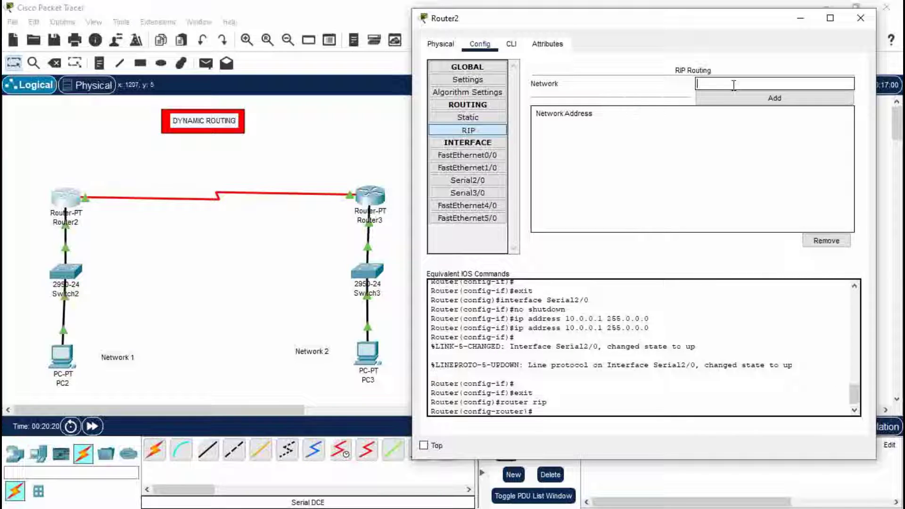
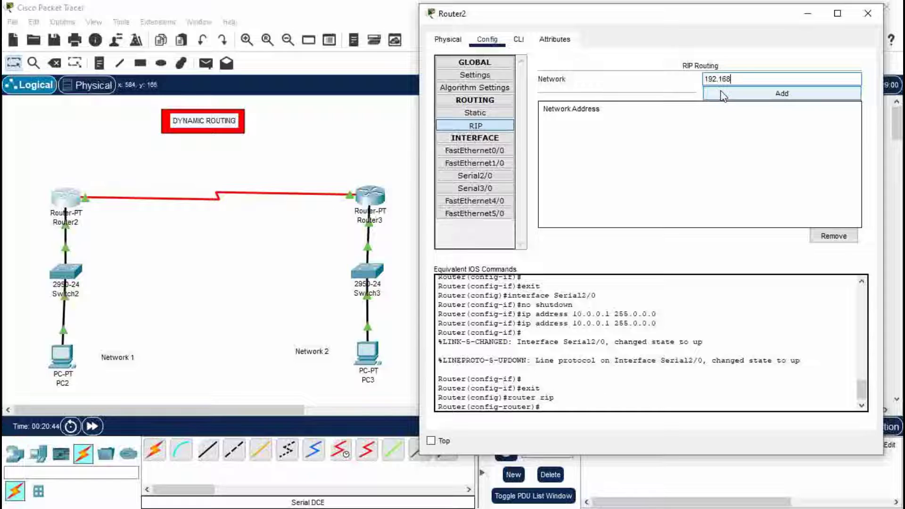
pyautogui.write('10.0')
pyautogui.click(747, 94)
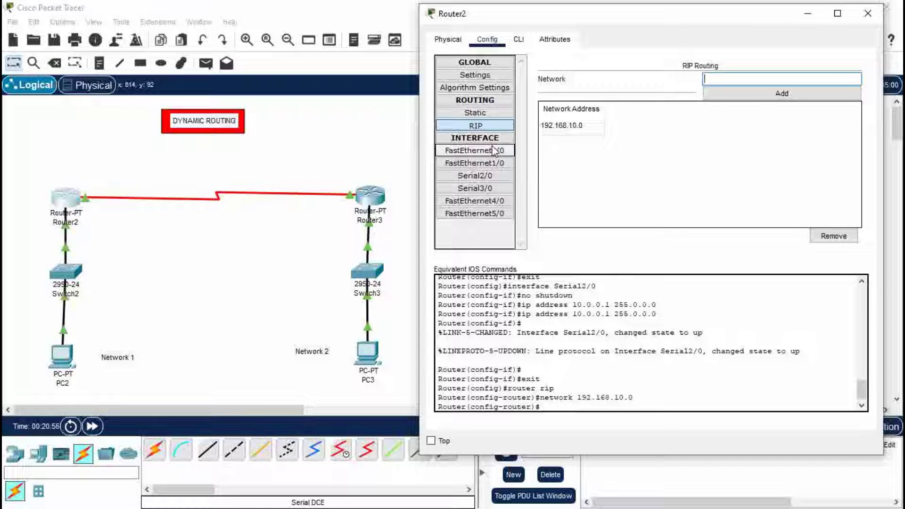
pyautogui.write('10.0.0.0')
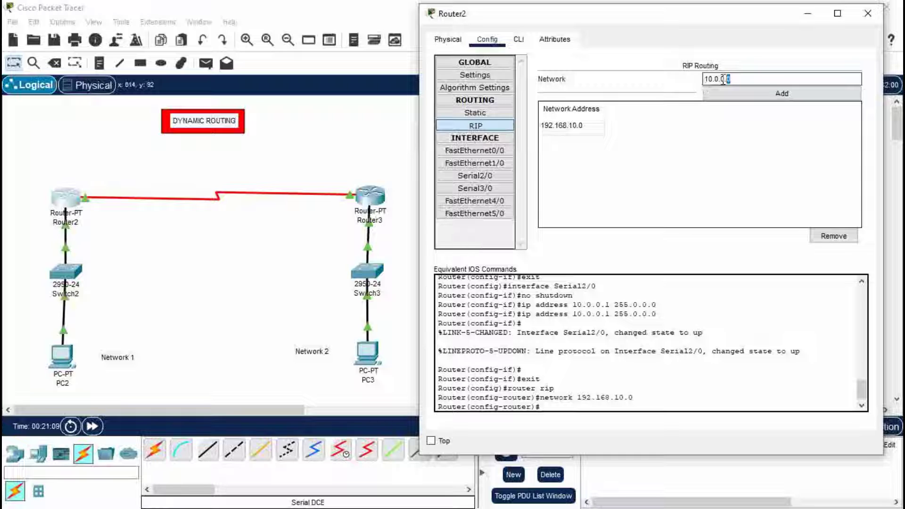
pyautogui.click(760, 97)
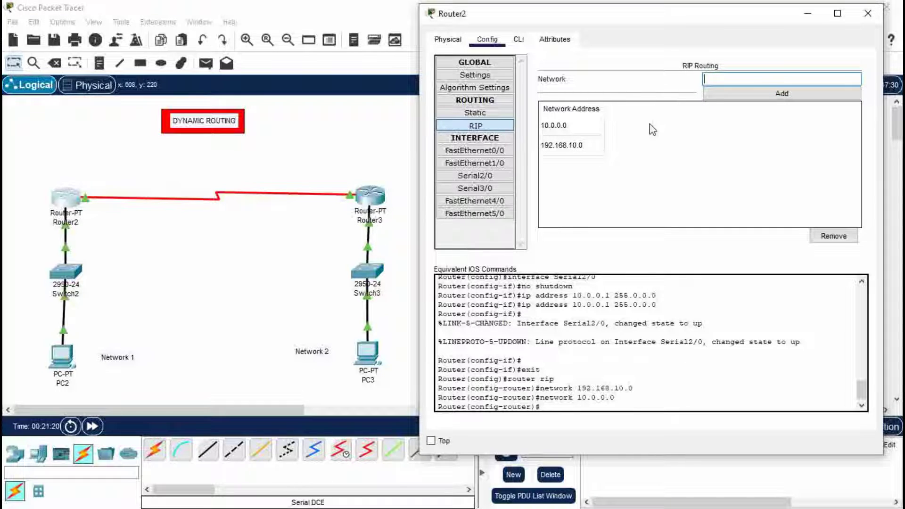
pyautogui.write('192.168.20.0')
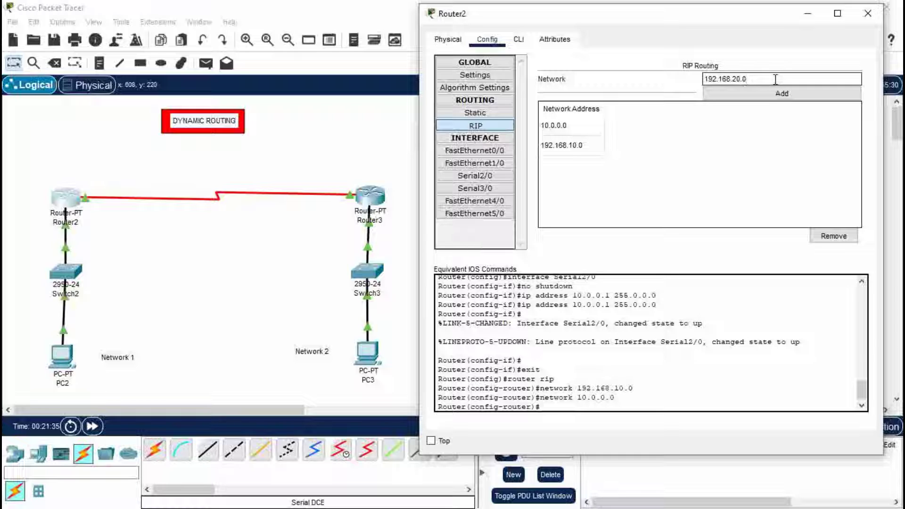
pyautogui.click(779, 94)
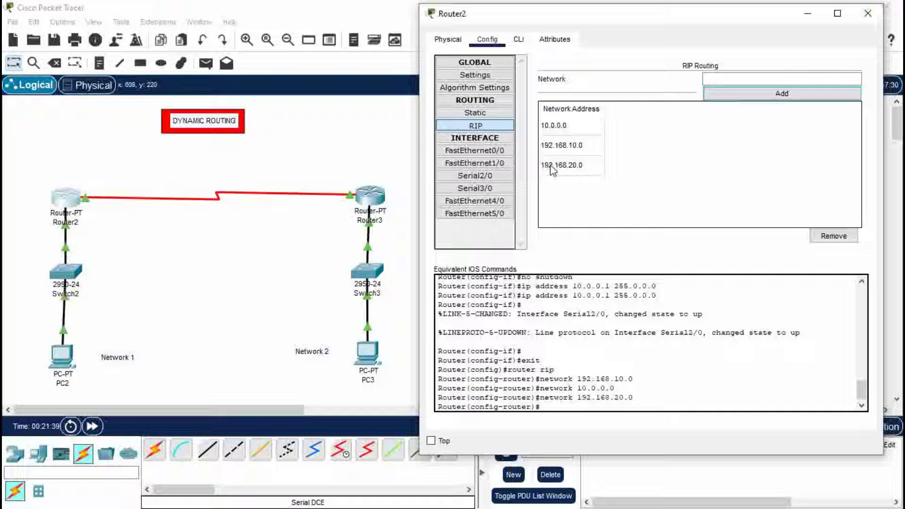
pyautogui.click(867, 13)
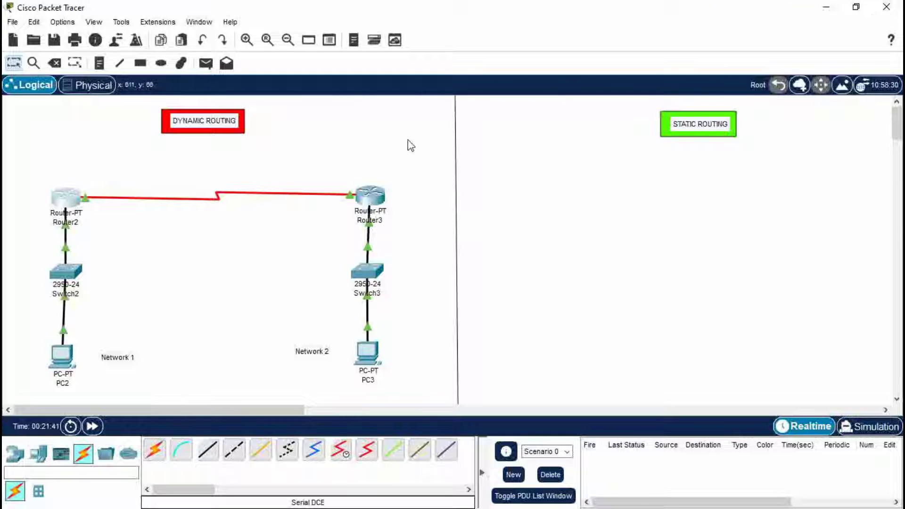
# Add the networks 192.168.10.0, 10.0.0.0 and 192.168.20.0 to Router3's RIP routing and close the router's window
pyautogui.click(369, 195)
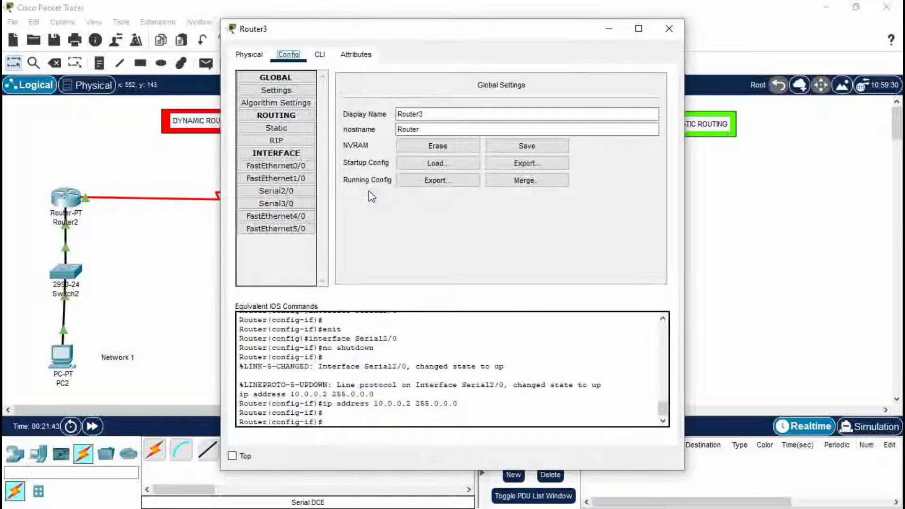
pyautogui.click(277, 140)
pyautogui.click(526, 93)
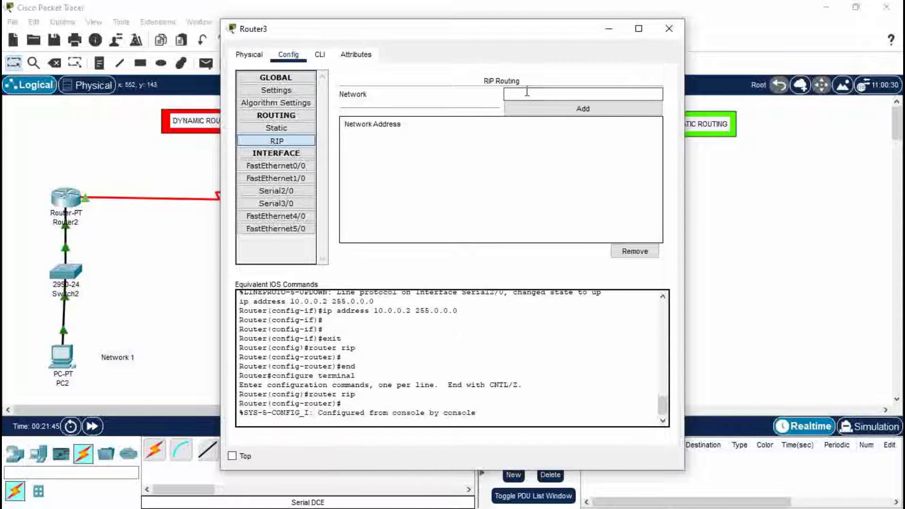
pyautogui.write('192')
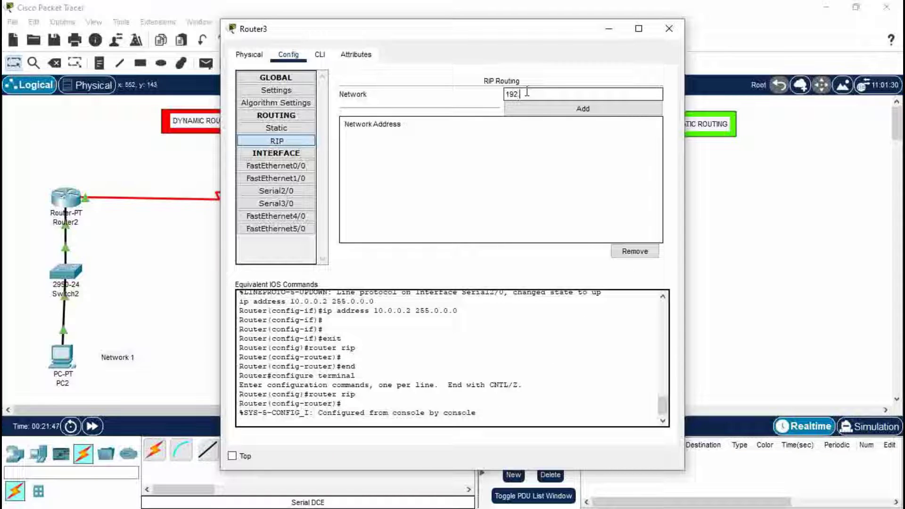
pyautogui.write('.168.10.0')
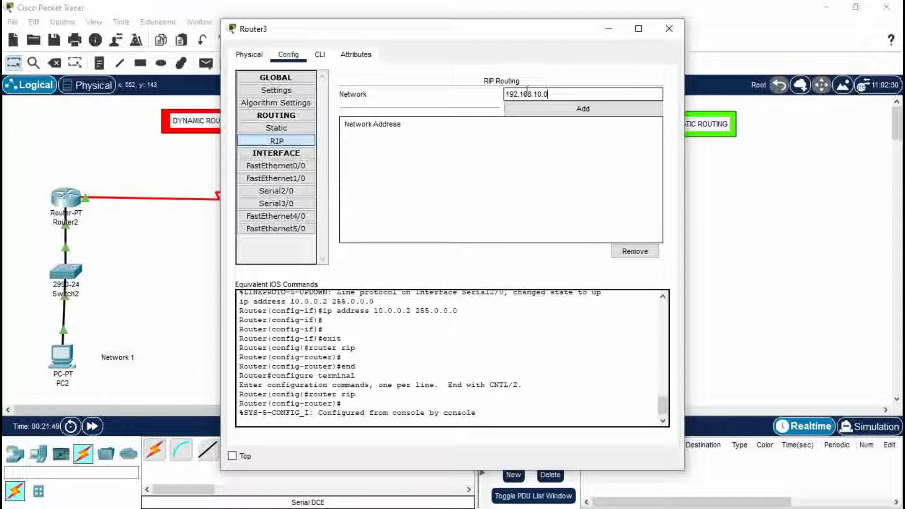
pyautogui.click(536, 110)
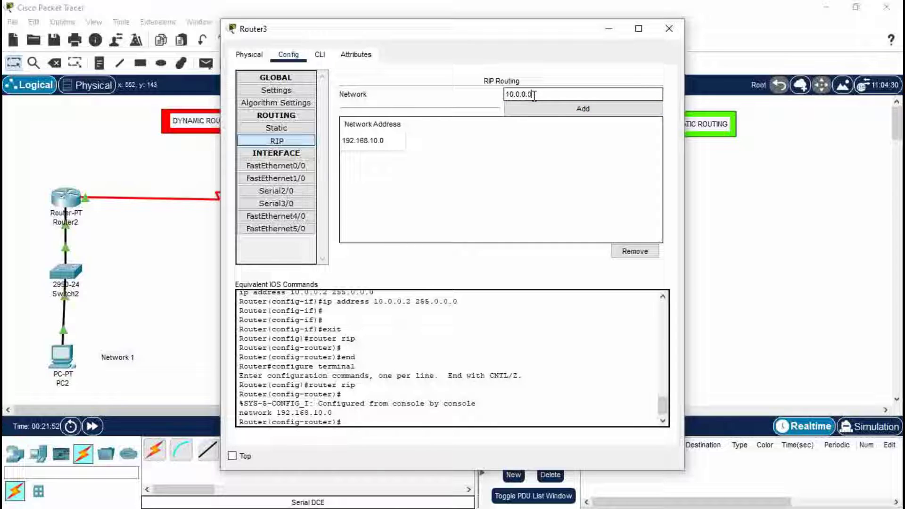
pyautogui.write('10.0.0.0')
pyautogui.click(537, 109)
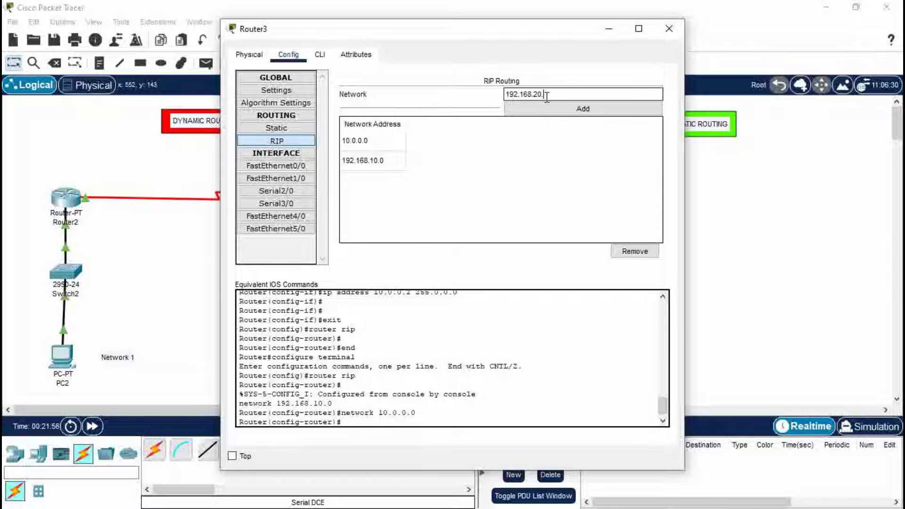
pyautogui.write('192.168.20.0')
pyautogui.click(546, 109)
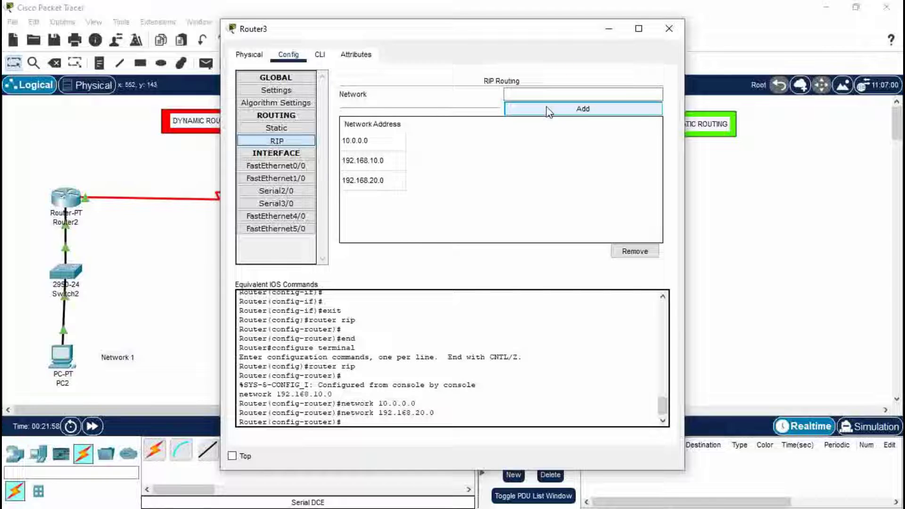
pyautogui.click(671, 29)
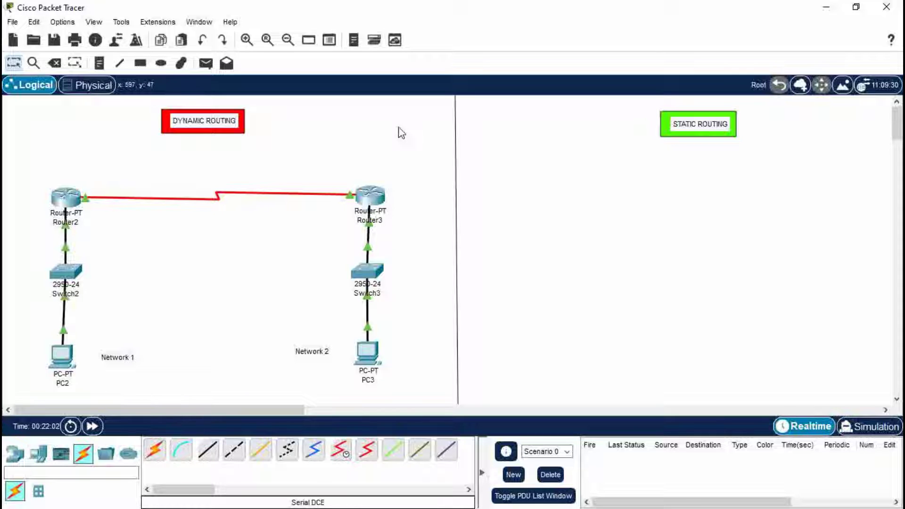
# Switch to simulation mode and limit the visible event filters to DNS and ICMP
pyautogui.click(859, 430)
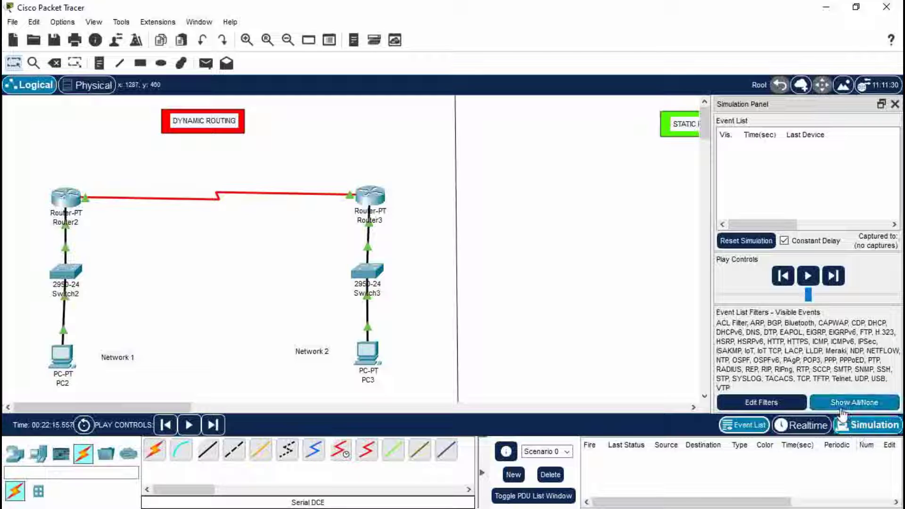
pyautogui.click(778, 402)
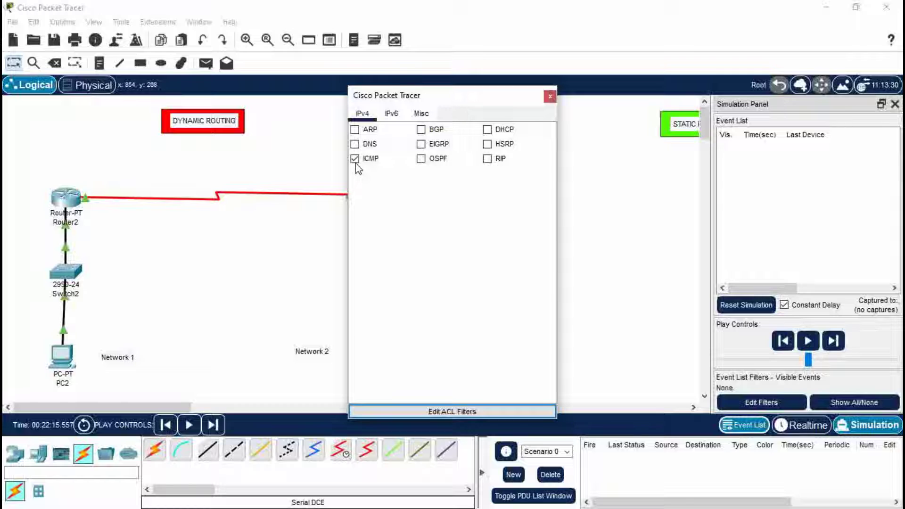
pyautogui.click(355, 144)
pyautogui.click(550, 97)
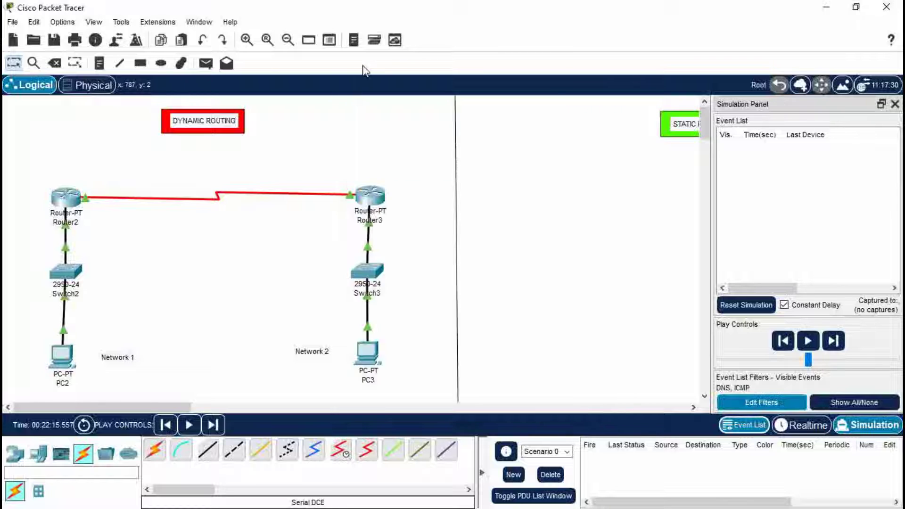
# Send a simple PDU from PC2 to PC3 and play the simulation until the packet returns to PC2
pyautogui.click(206, 64)
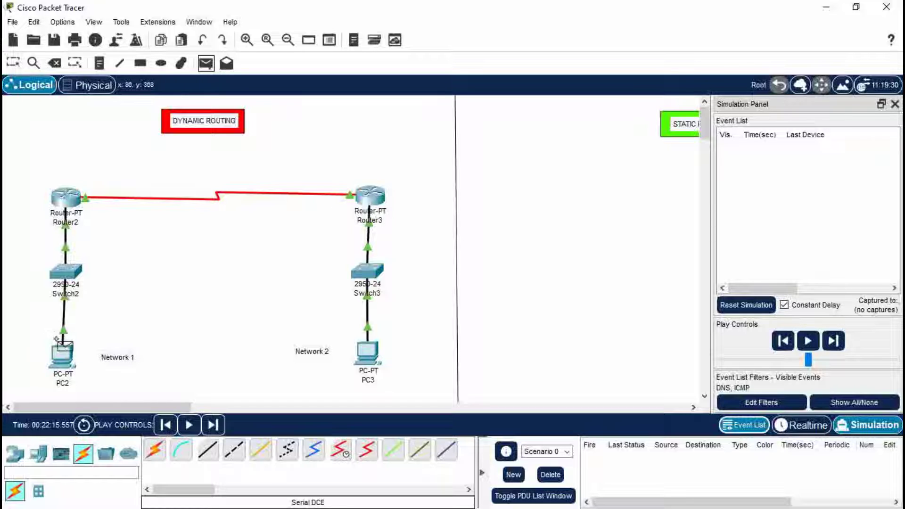
pyautogui.click(61, 354)
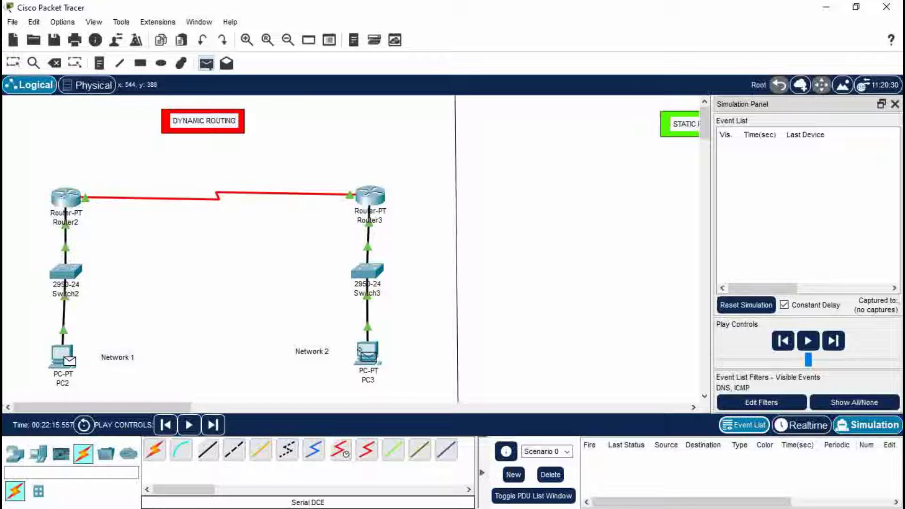
pyautogui.click(367, 353)
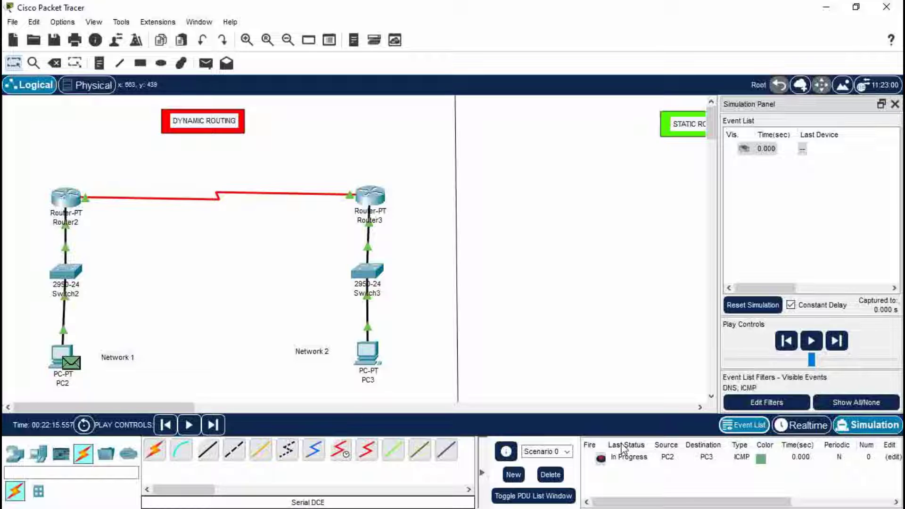
pyautogui.click(189, 425)
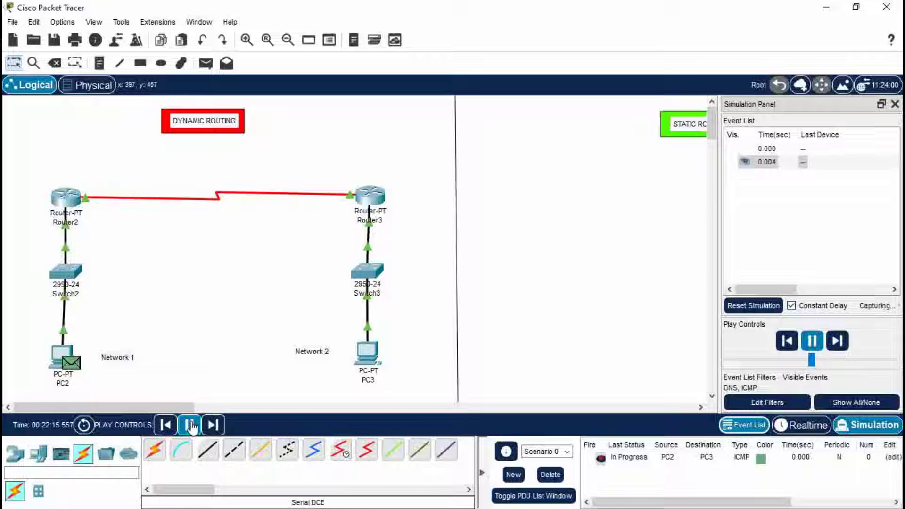
pyautogui.click(191, 425)
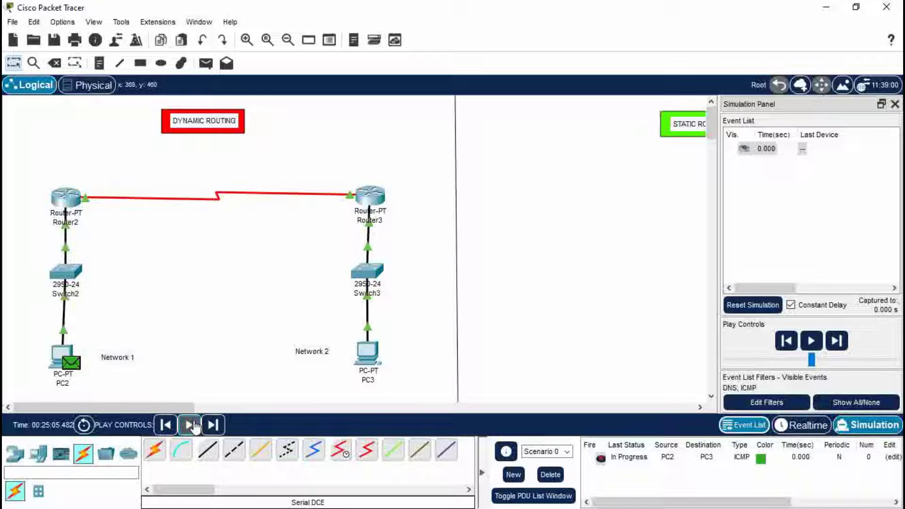
pyautogui.click(193, 426)
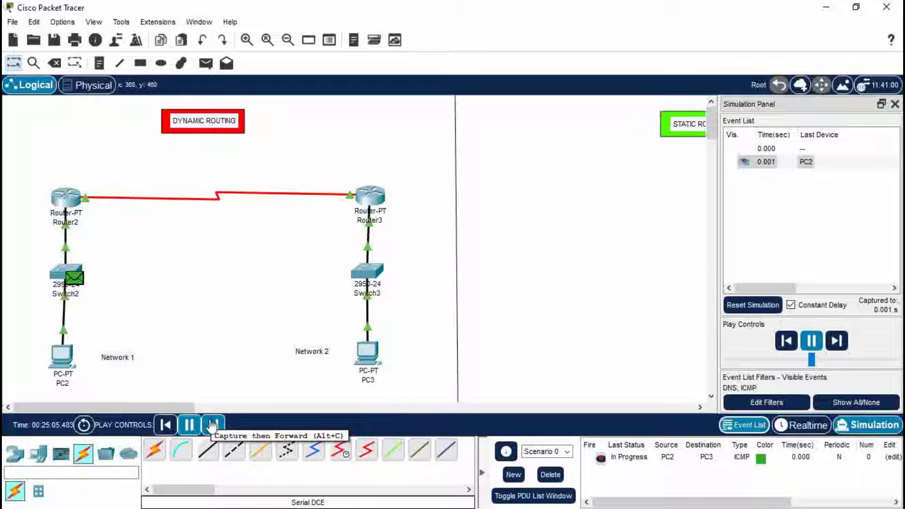
pyautogui.click(213, 425)
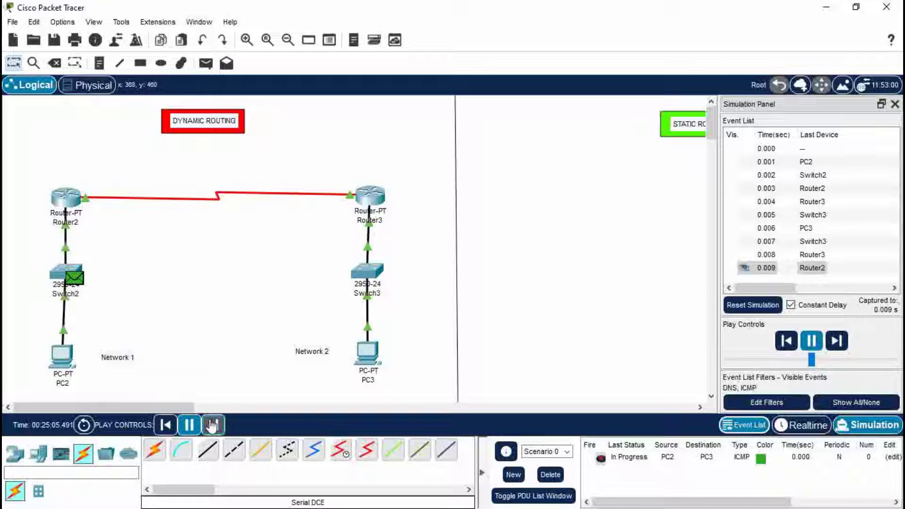
pyautogui.click(188, 425)
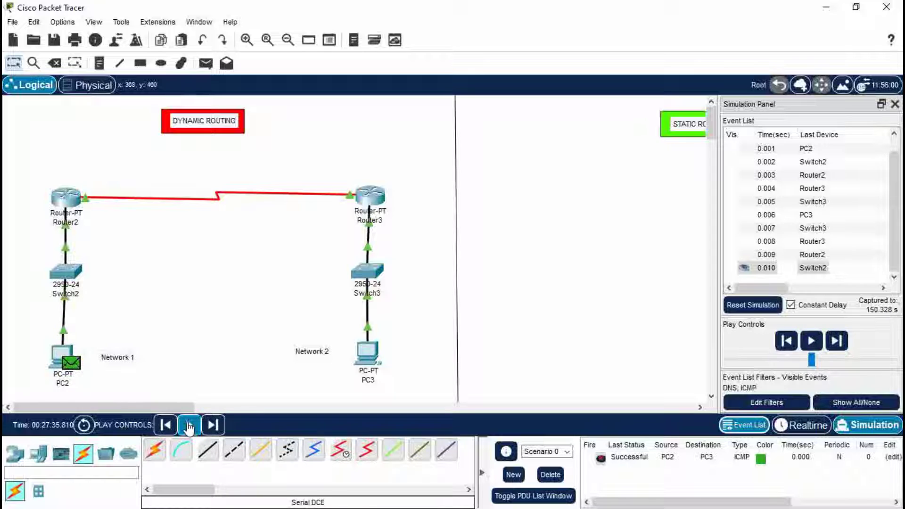
# Delete the PDU test scenario and close the Simulation Panel
pyautogui.click(556, 476)
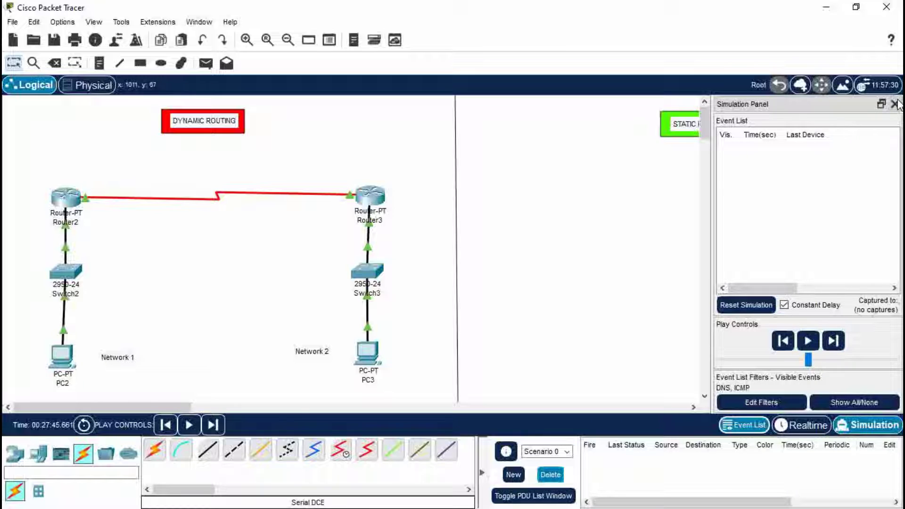
pyautogui.click(895, 104)
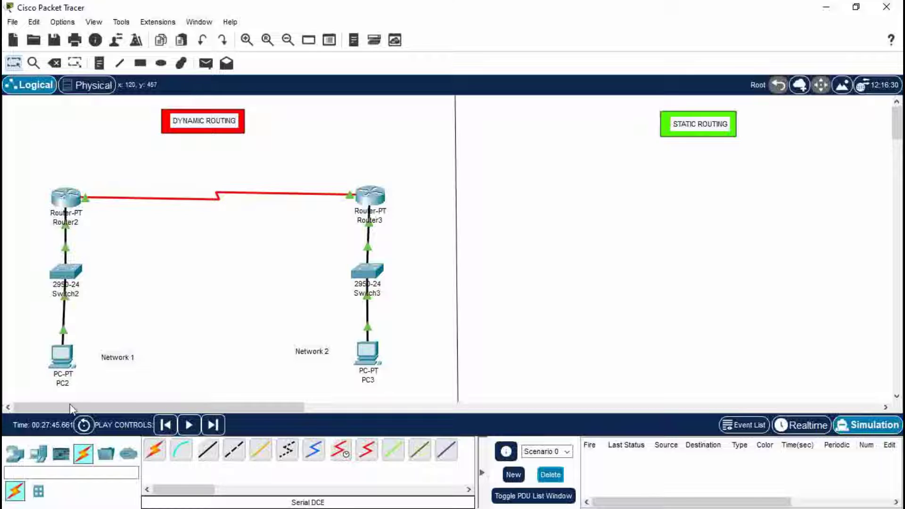
# Place two PCs, spaced well apart, in the lower part of the STATIC ROUTING area
pyautogui.click(38, 453)
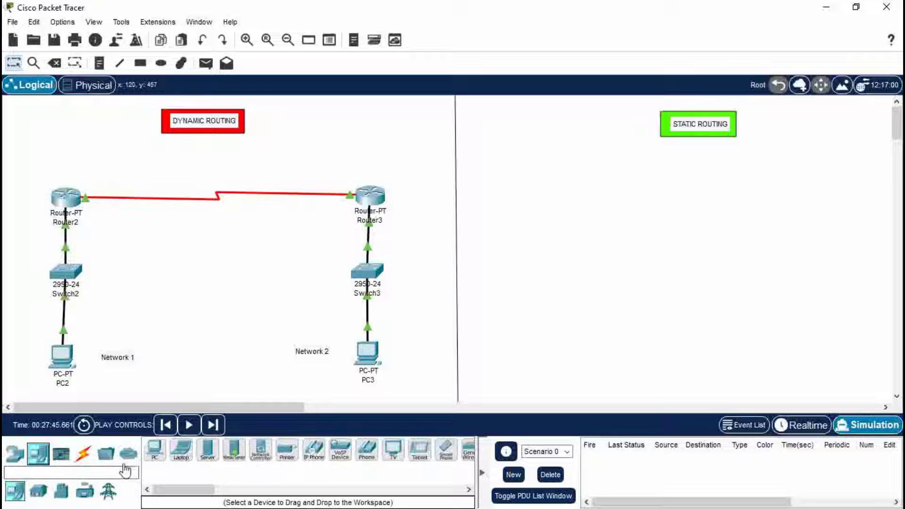
pyautogui.keyDown('ctrl'); pyautogui.click(154, 454); pyautogui.keyUp('ctrl')
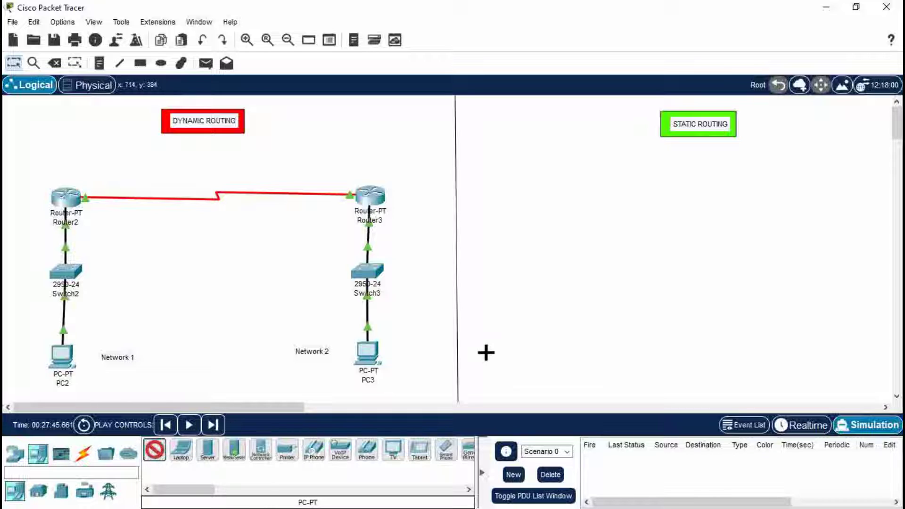
pyautogui.click(549, 348)
pyautogui.click(839, 339)
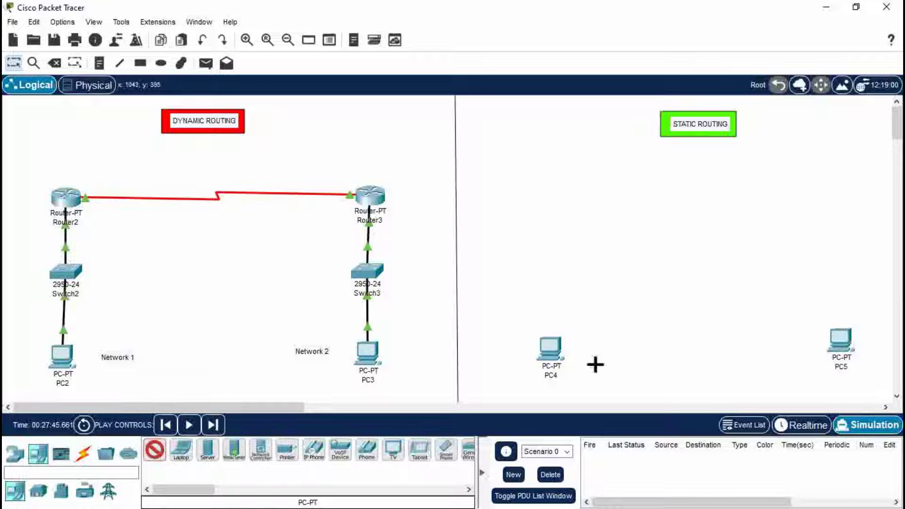
pyautogui.click(157, 450)
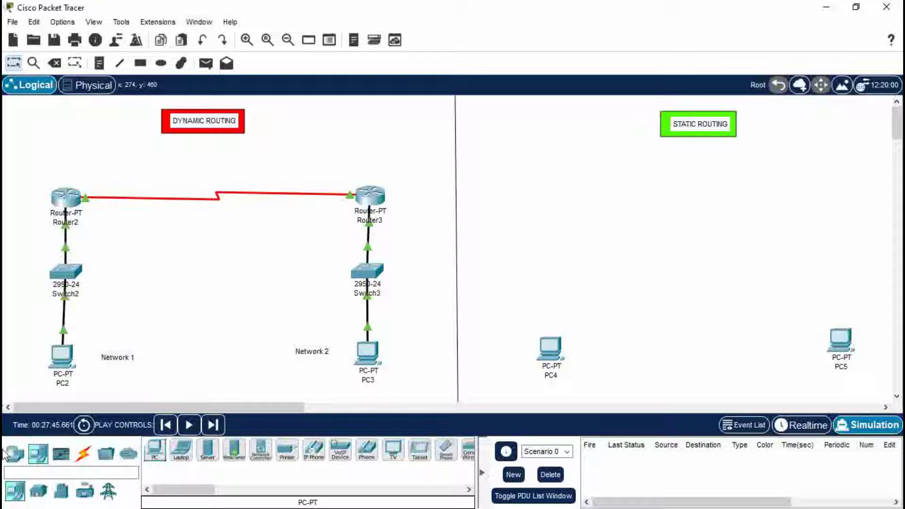
# Place two 2950-24 switches in the STATIC ROUTING area, one above each PC
pyautogui.click(14, 454)
pyautogui.click(39, 493)
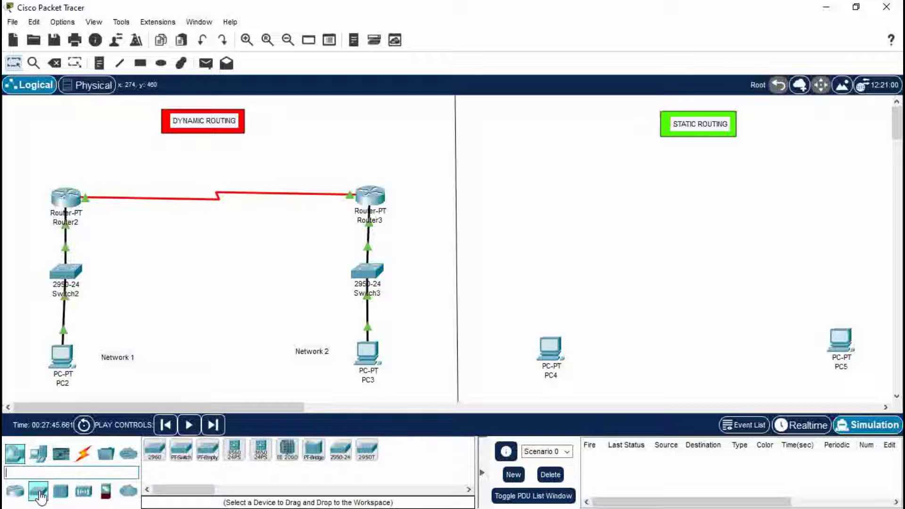
pyautogui.click(340, 450)
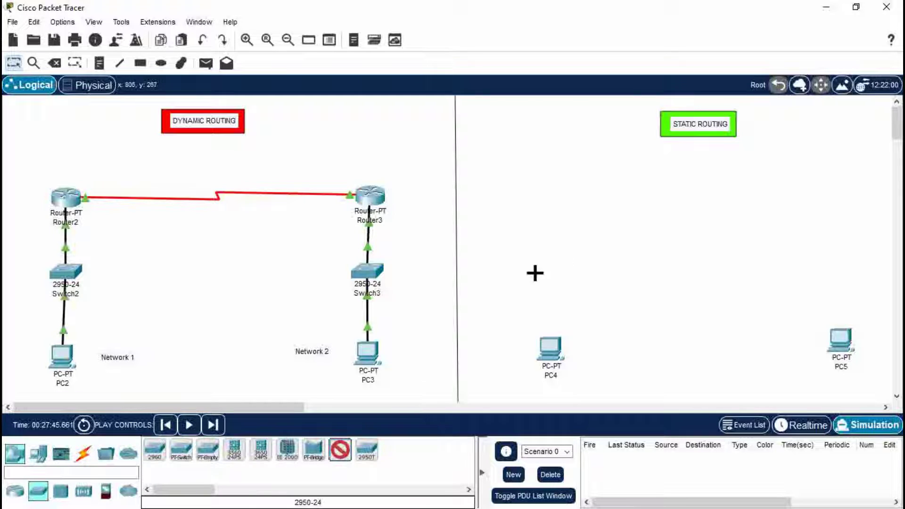
pyautogui.click(535, 272)
pyautogui.click(825, 266)
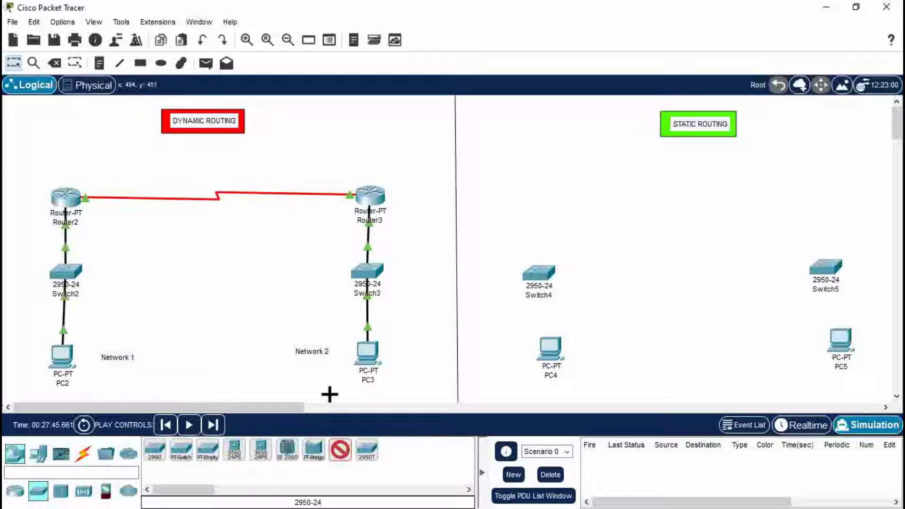
pyautogui.click(340, 450)
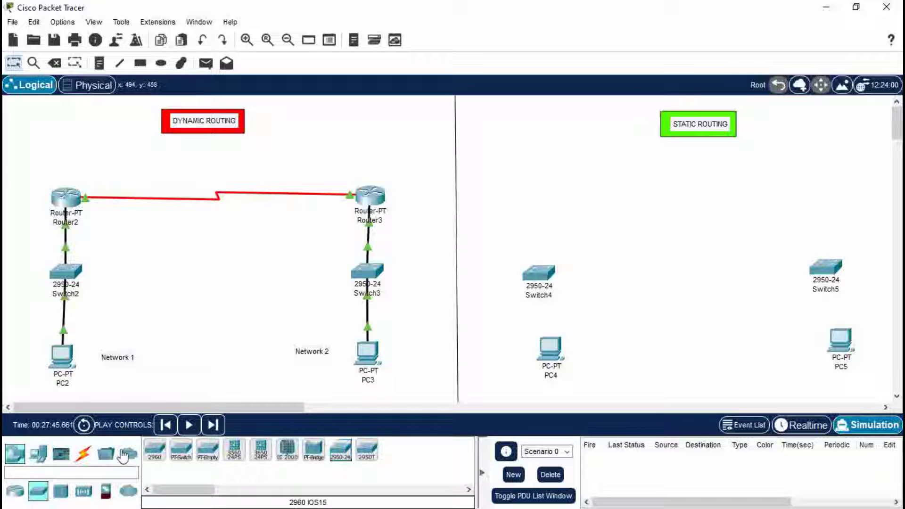
# Place two generic Router-PT routers in the STATIC ROUTING area, one above each switch
pyautogui.click(11, 492)
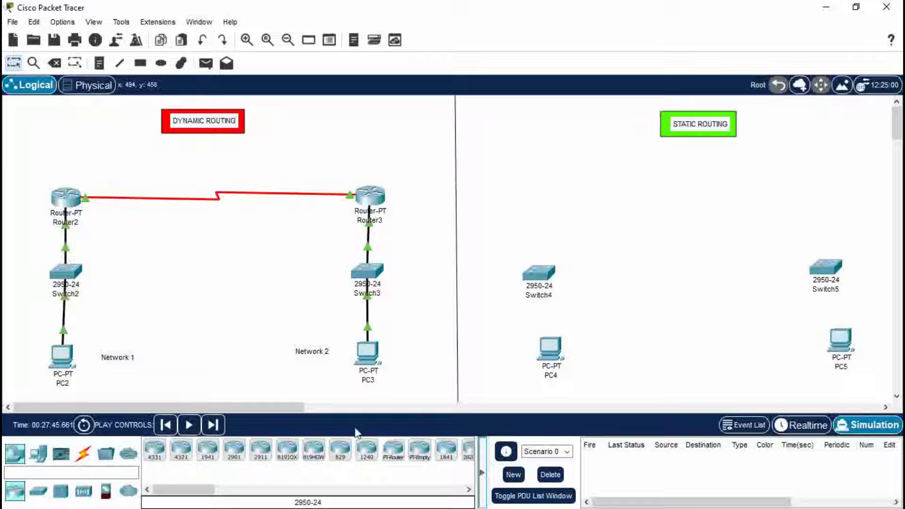
pyautogui.keyDown('ctrl'); pyautogui.click(393, 450); pyautogui.keyUp('ctrl')
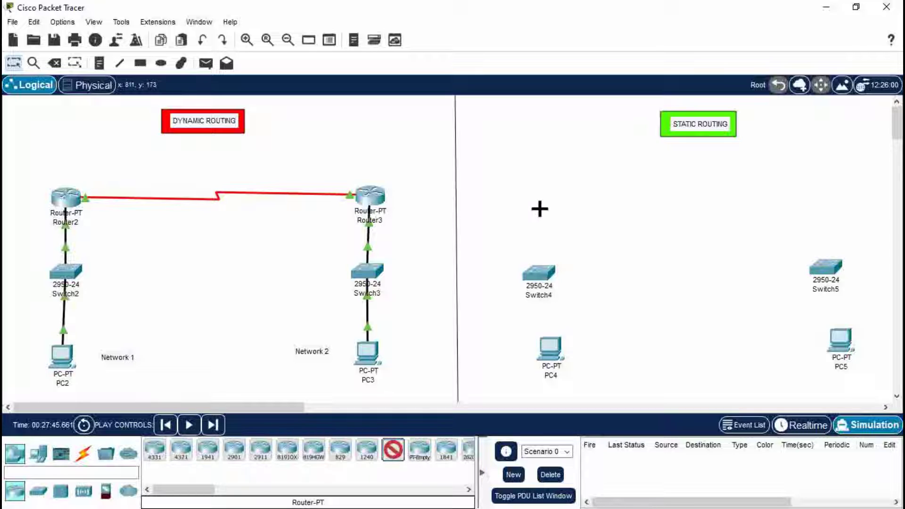
pyautogui.click(539, 206)
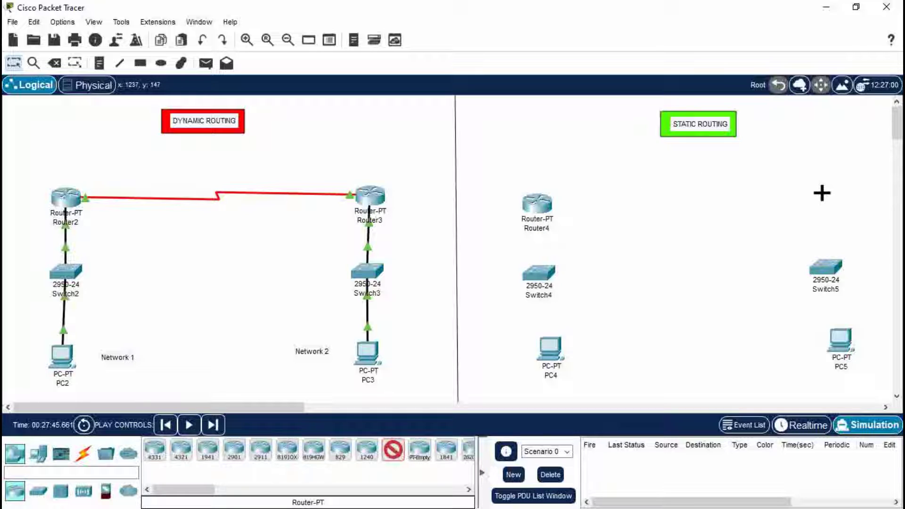
pyautogui.click(821, 193)
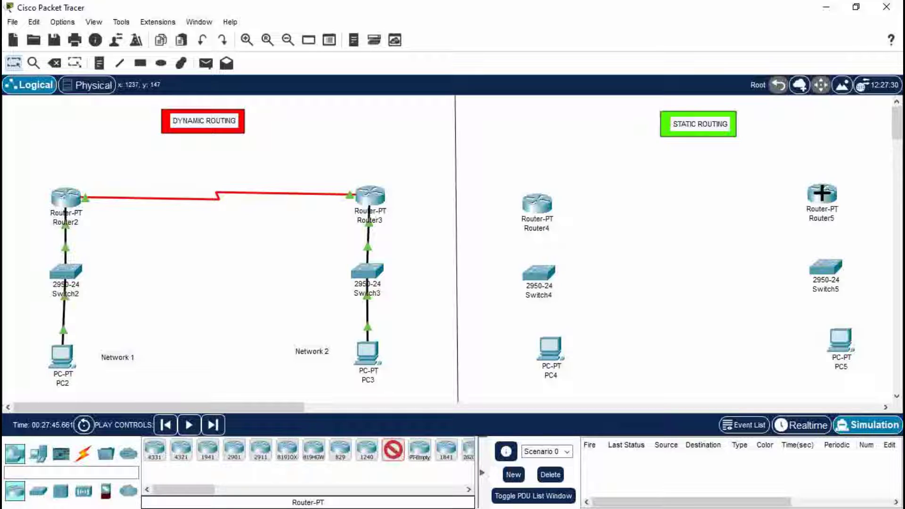
pyautogui.click(393, 450)
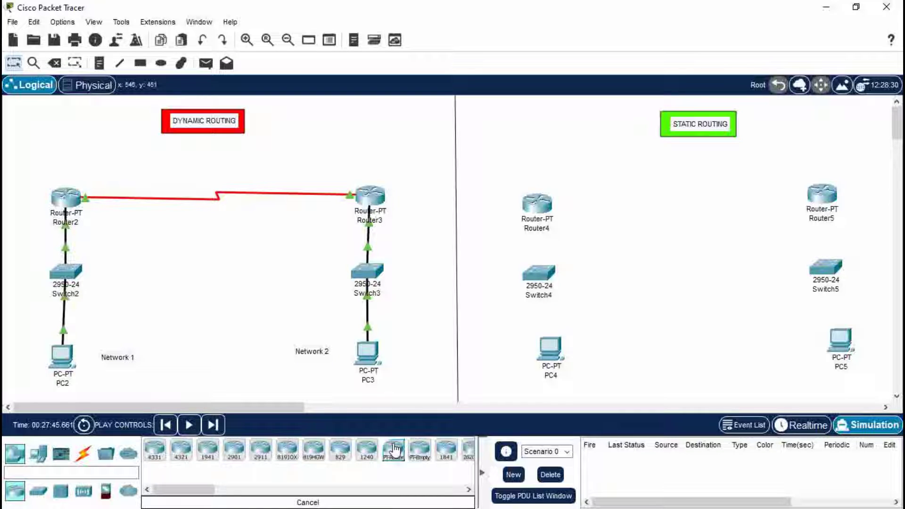
# Give PC4 the static IPv4 address 192.168.30.1, subnet mask 255.255.255.0 and default gateway 192.168.30.30, and close its window
pyautogui.click(550, 347)
pyautogui.click(322, 55)
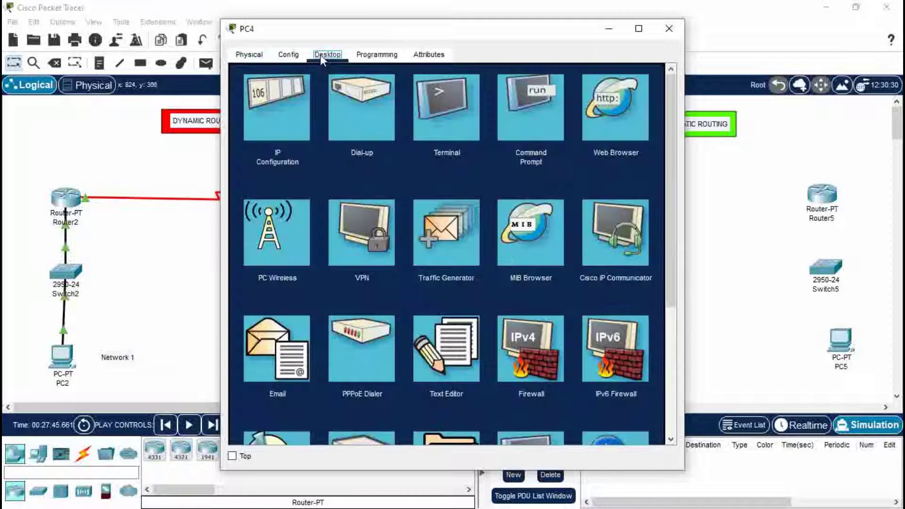
pyautogui.click(288, 101)
pyautogui.click(419, 147)
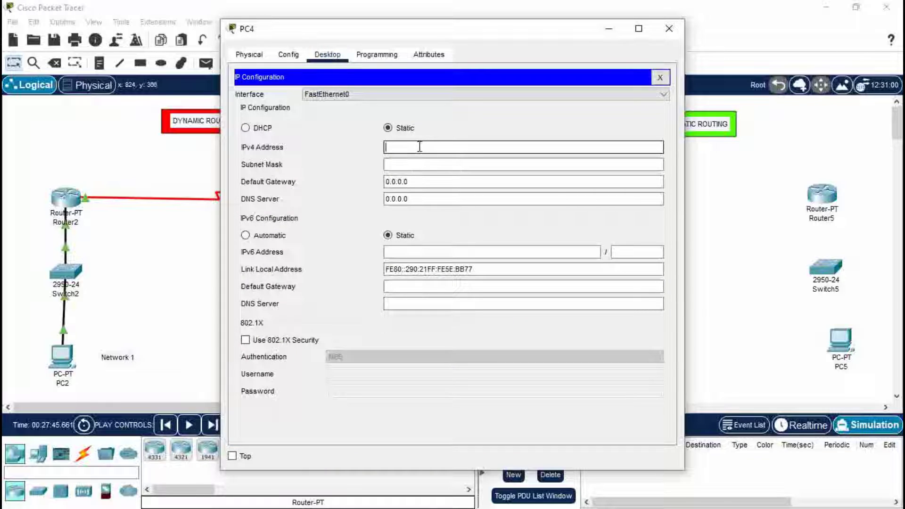
pyautogui.write('192.168.30.1')
pyautogui.press('Tab')
pyautogui.click(426, 182)
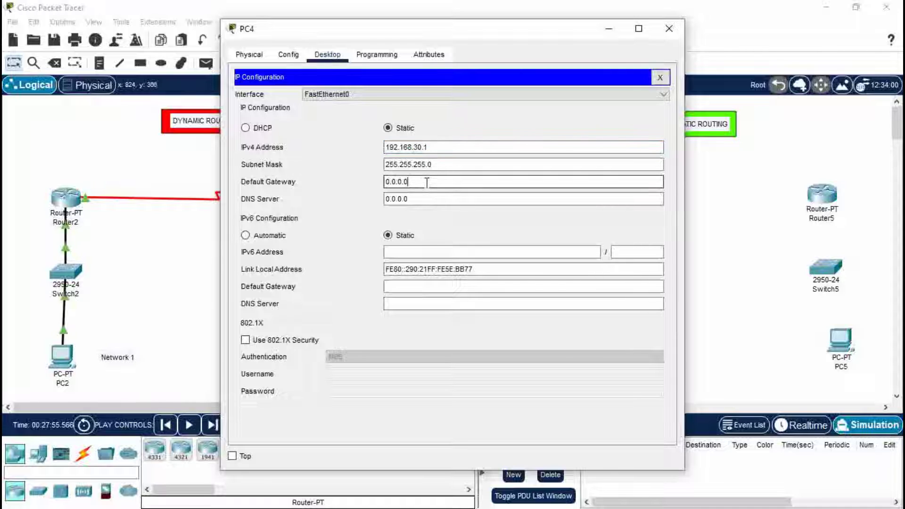
pyautogui.press('BackSpace')
pyautogui.press('BackSpace')
pyautogui.press('BackSpace')
pyautogui.press('BackSpace')
pyautogui.press('BackSpace')
pyautogui.press('BackSpace')
pyautogui.press('BackSpace')
pyautogui.write('192.168.30.30')
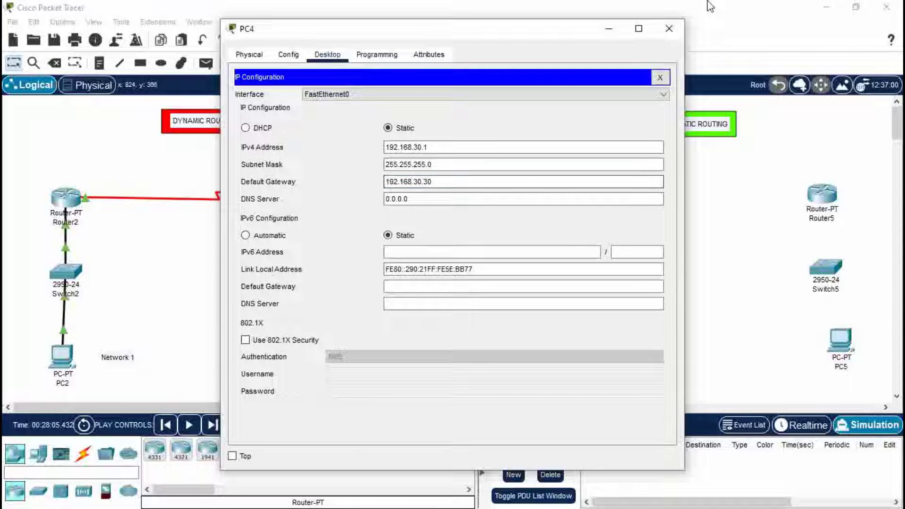
pyautogui.click(669, 28)
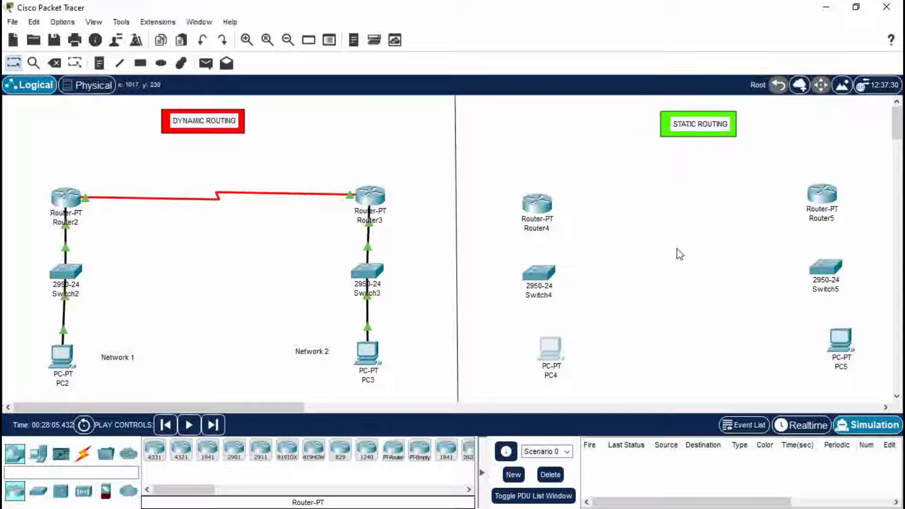
# Give PC5 the static IPv4 address 192.168.40.1, subnet mask 255.255.255.0 and a default gateway, and close its window
pyautogui.click(840, 340)
pyautogui.click(328, 62)
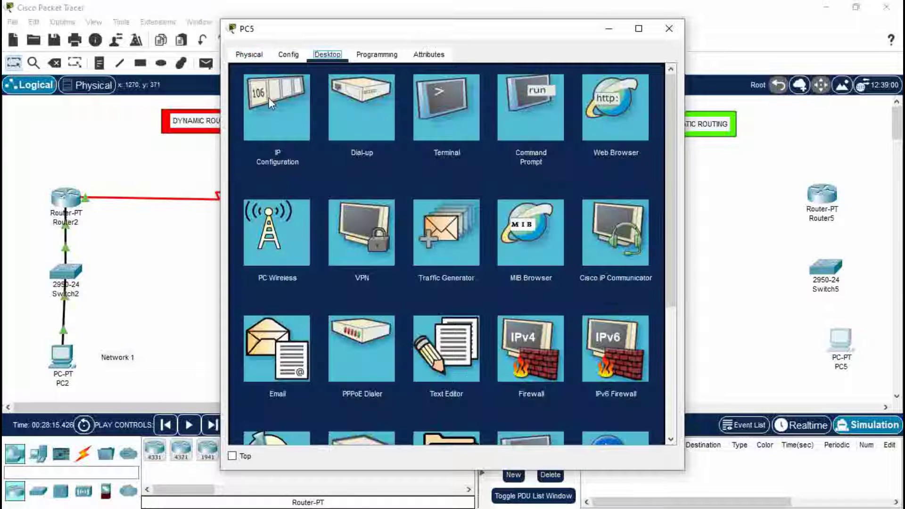
pyautogui.click(269, 98)
pyautogui.click(396, 147)
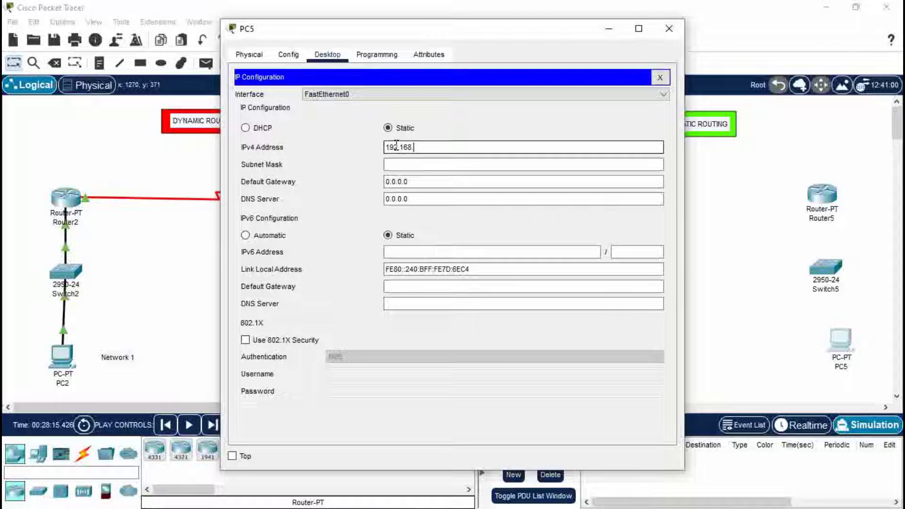
pyautogui.write('192.168.40.1')
pyautogui.press('Tab')
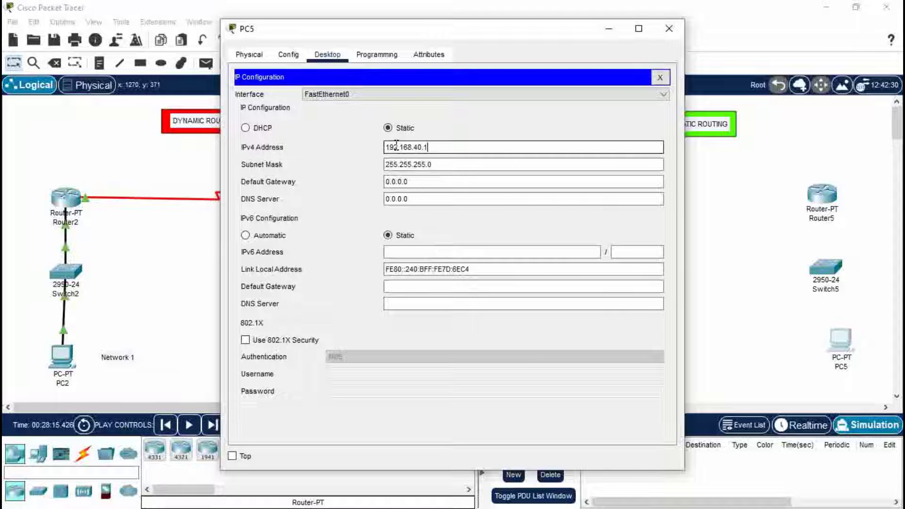
pyautogui.click(415, 182)
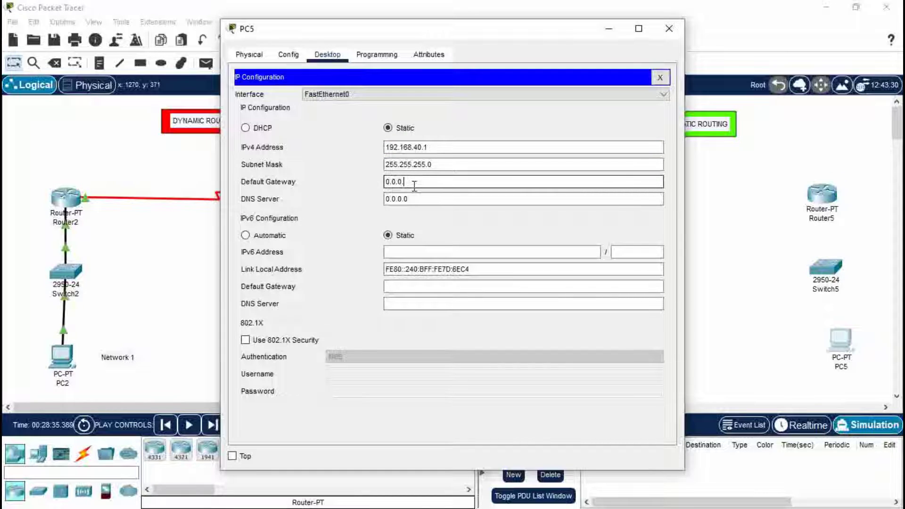
pyautogui.write('192.168.4')
pyautogui.click(672, 26)
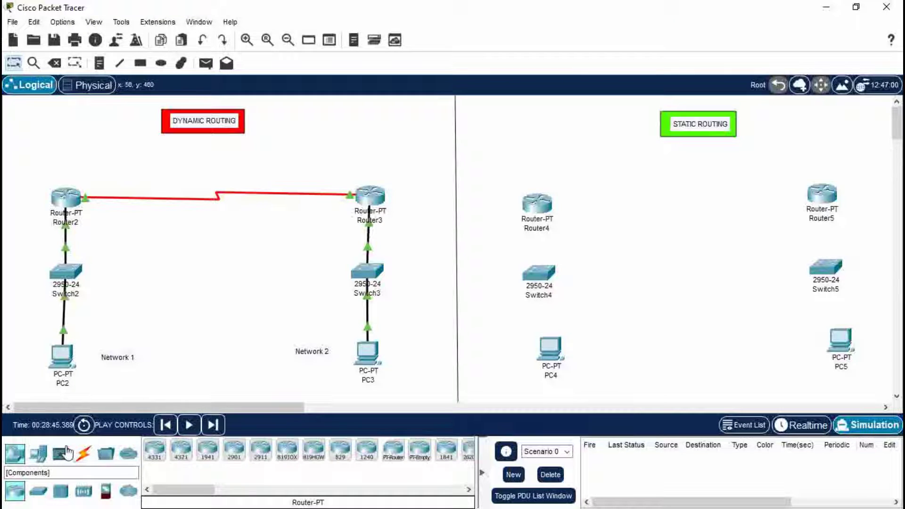
# Connect PC4's FastEthernet0 port to Switch4 with a copper straight-through cable
pyautogui.click(83, 453)
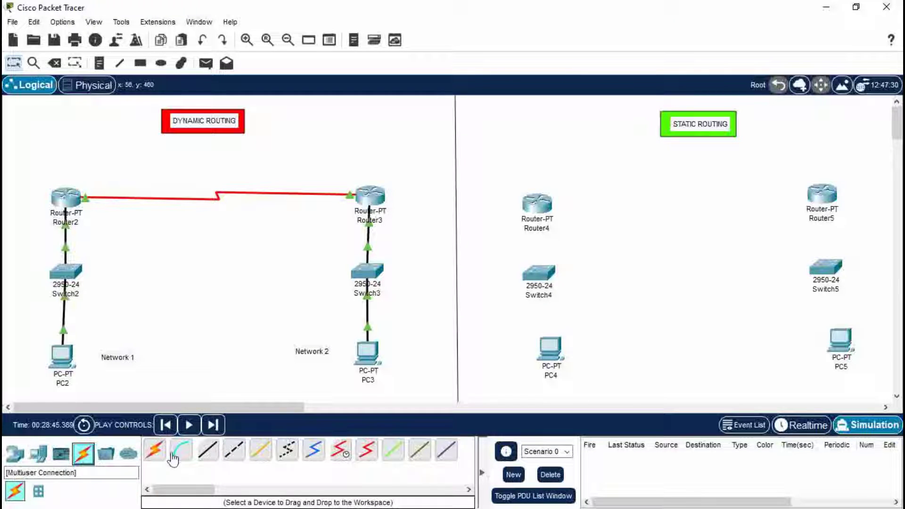
pyautogui.click(210, 458)
pyautogui.click(550, 353)
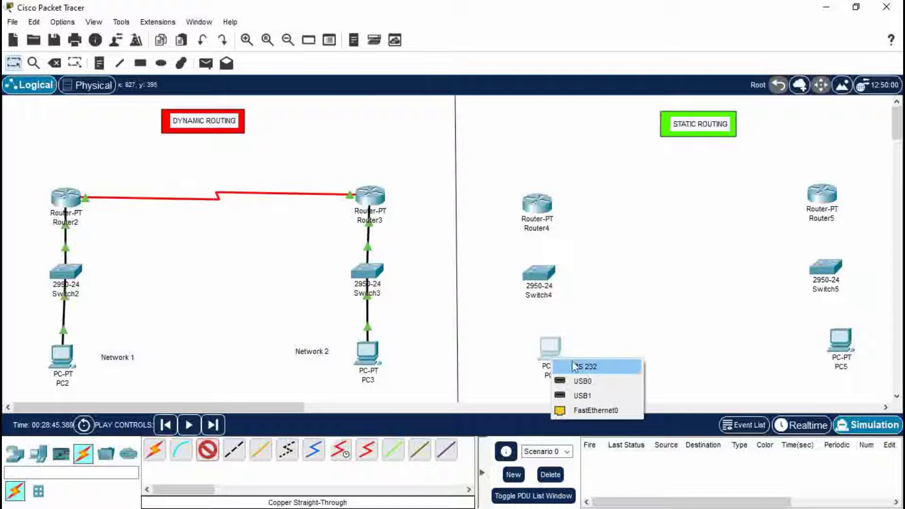
pyautogui.click(595, 410)
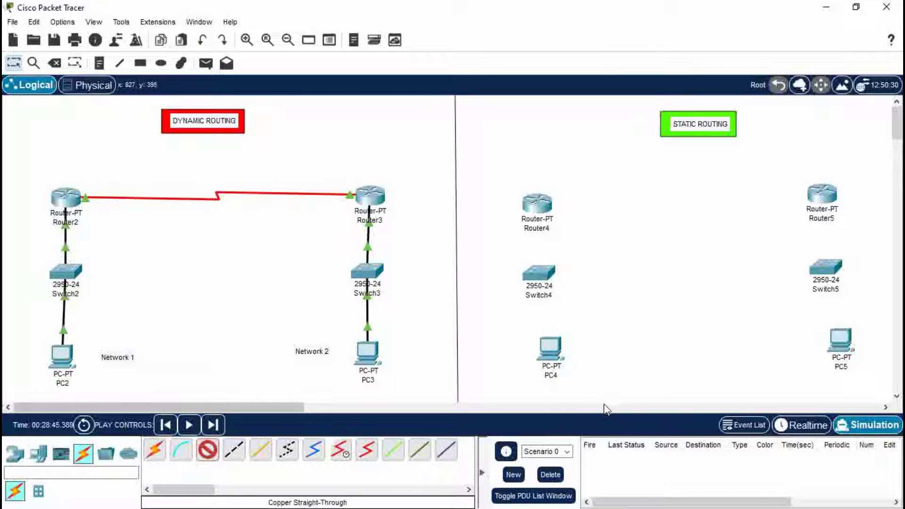
pyautogui.click(537, 272)
pyautogui.click(587, 270)
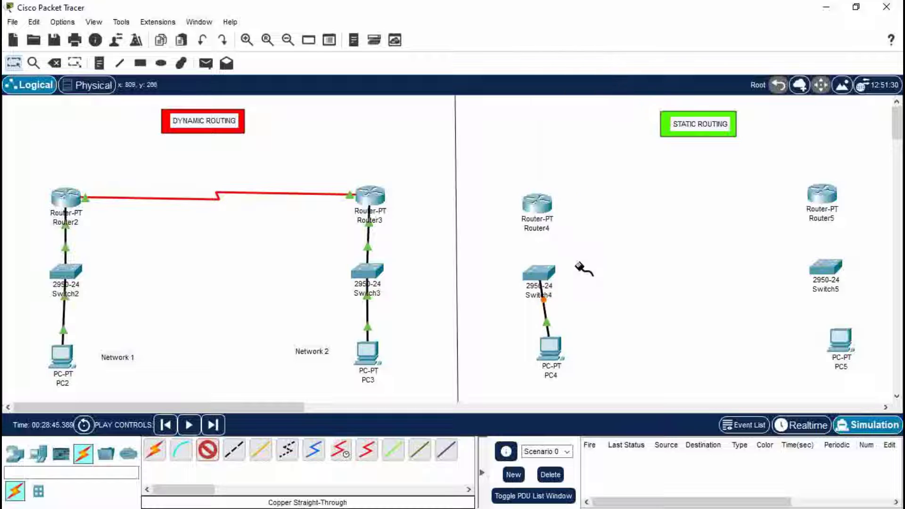
# Connect PC5 to Switch5 with a copper straight-through cable
pyautogui.click(833, 344)
pyautogui.click(841, 393)
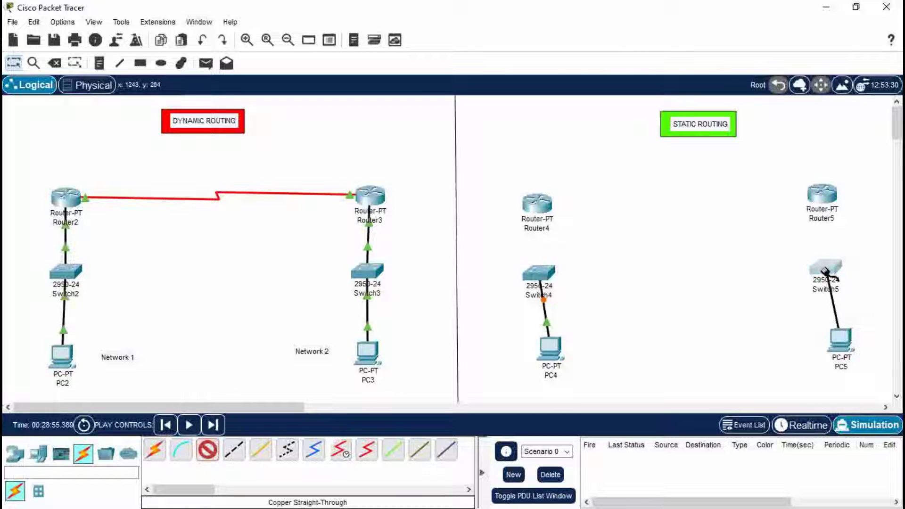
pyautogui.click(825, 271)
pyautogui.click(834, 279)
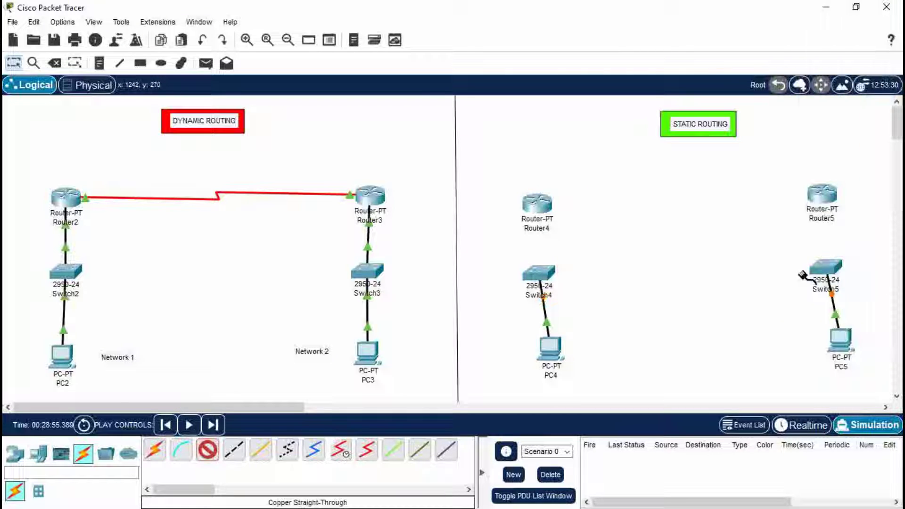
# Connect Switch4 to Router4's FastEthernet0/0 port with a copper straight-through cable
pyautogui.click(547, 272)
pyautogui.click(605, 269)
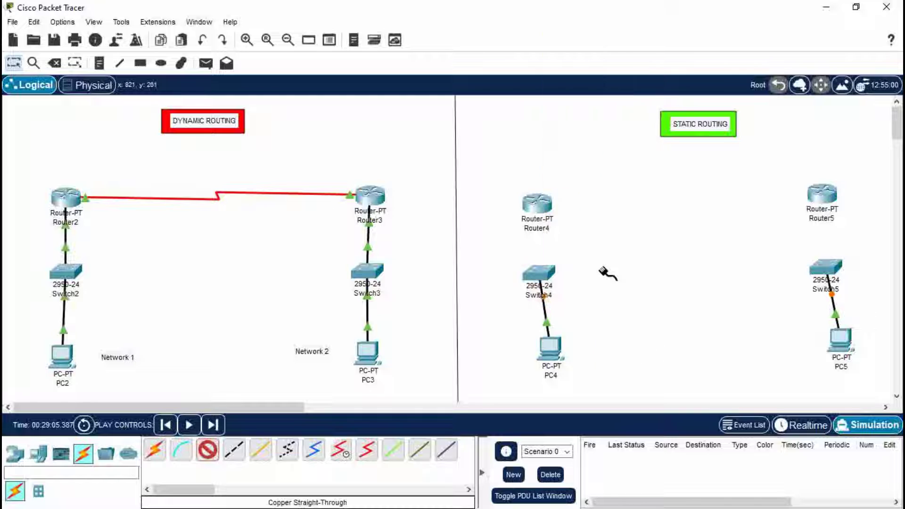
pyautogui.click(538, 203)
pyautogui.click(587, 242)
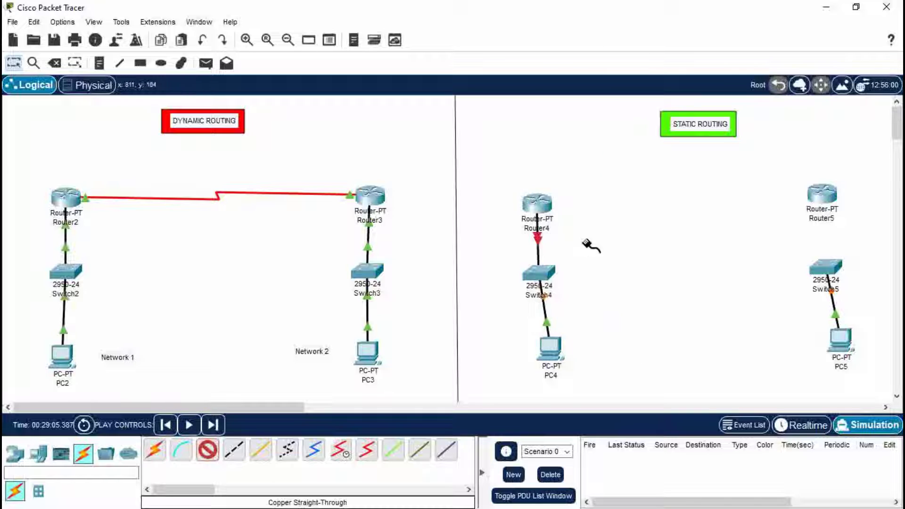
# Connect Switch5's FastEthernet0/17 port to Router5's FastEthernet0/0 port with a copper straight-through cable
pyautogui.click(826, 267)
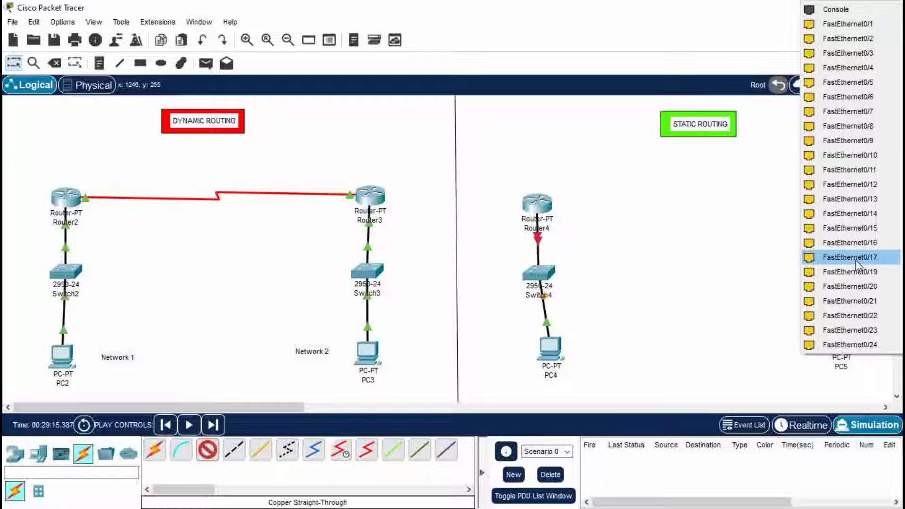
pyautogui.click(856, 260)
pyautogui.click(821, 200)
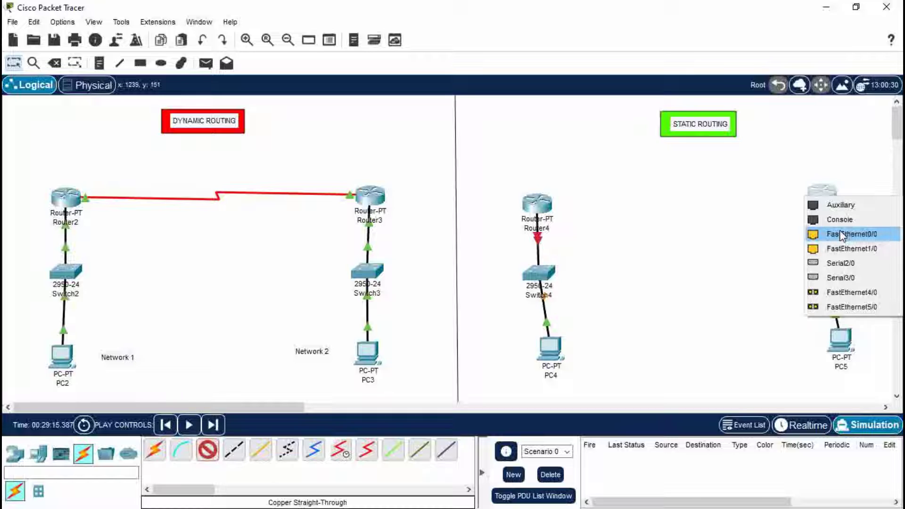
pyautogui.click(842, 235)
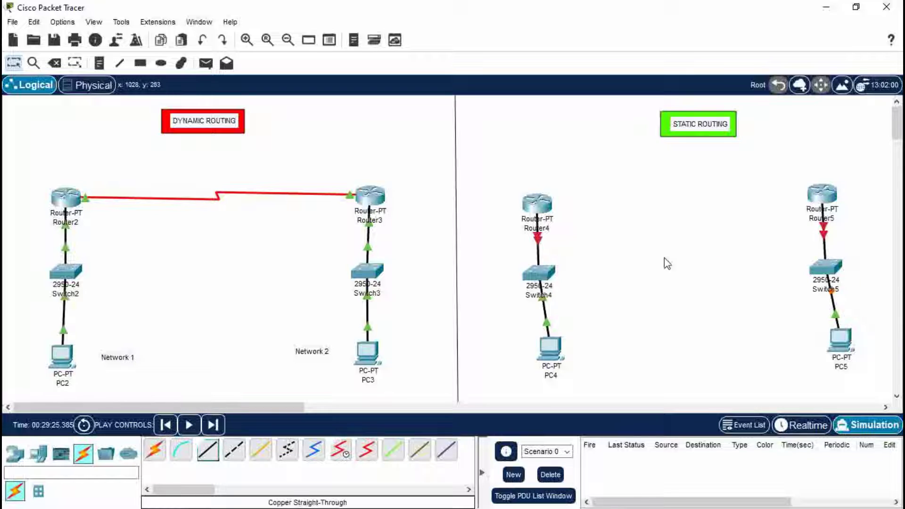
# Add a text note reading "Network 3" beside PC4
pyautogui.press('n')
pyautogui.click(598, 341)
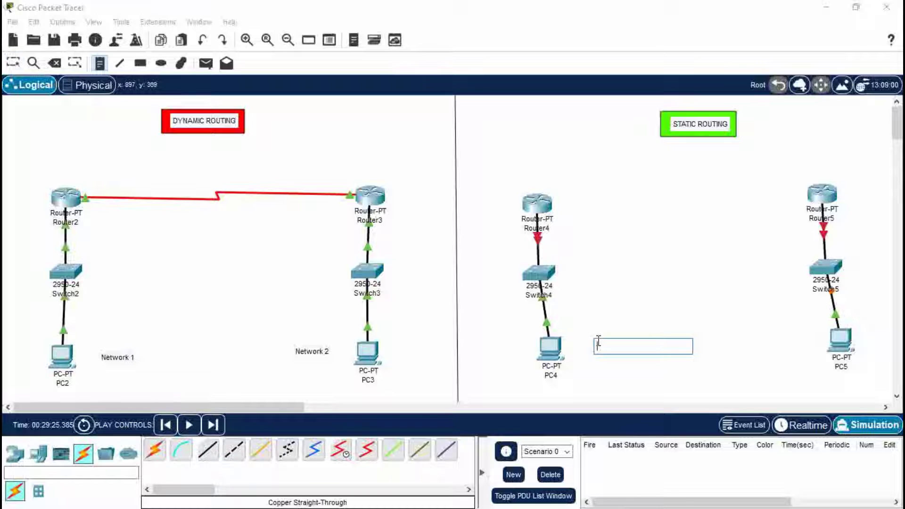
pyautogui.write('Netwo')
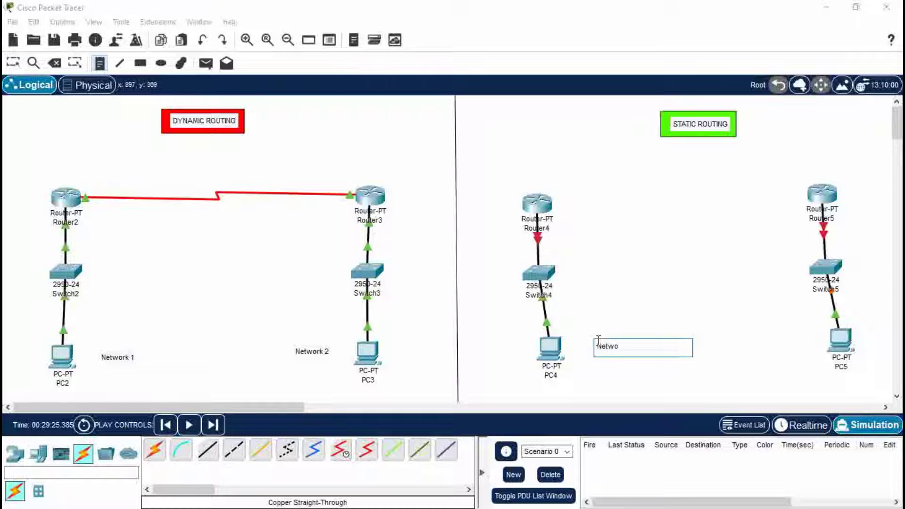
pyautogui.write('rk 3')
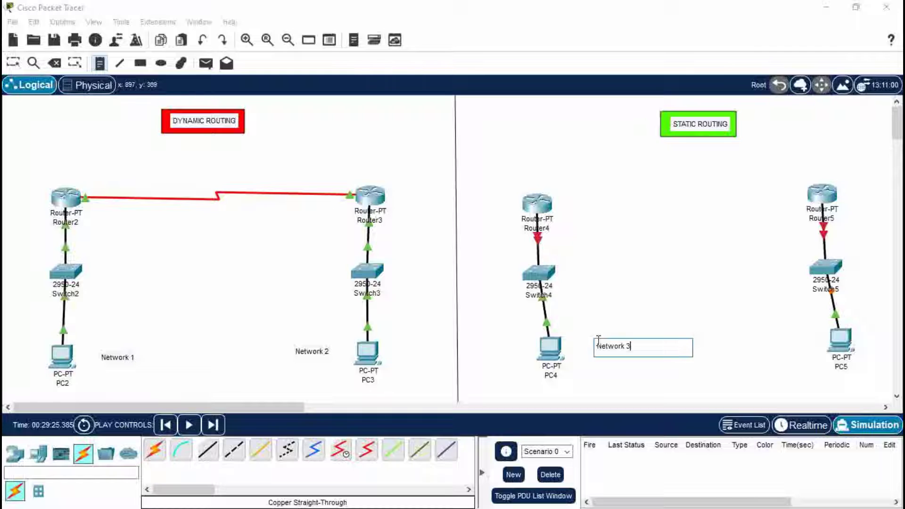
# Add a text note reading "Network 4" near PC5 and return to the selection tool
pyautogui.click(769, 372)
pyautogui.write('N')
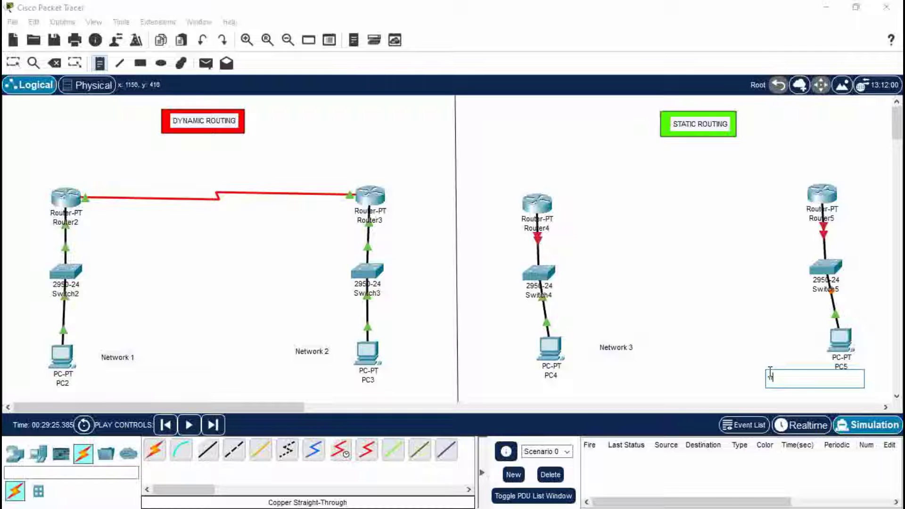
pyautogui.write('etwork')
pyautogui.press('BackSpace')
pyautogui.press('BackSpace')
pyautogui.press('BackSpace')
pyautogui.press('BackSpace')
pyautogui.press('BackSpace')
pyautogui.press('BackSpace')
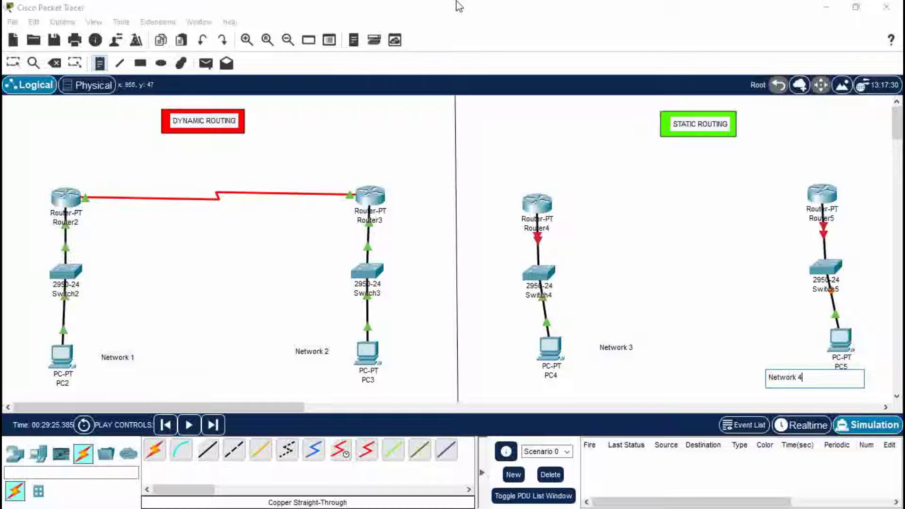
pyautogui.click(14, 62)
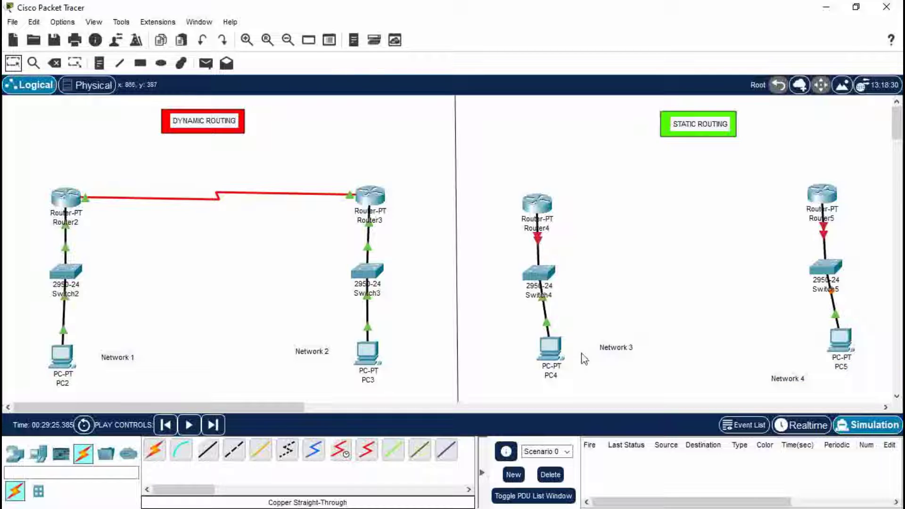
# Move the "Network 4" note up beside PC5, level with the "Network 3" note
pyautogui.doubleClick(603, 349)
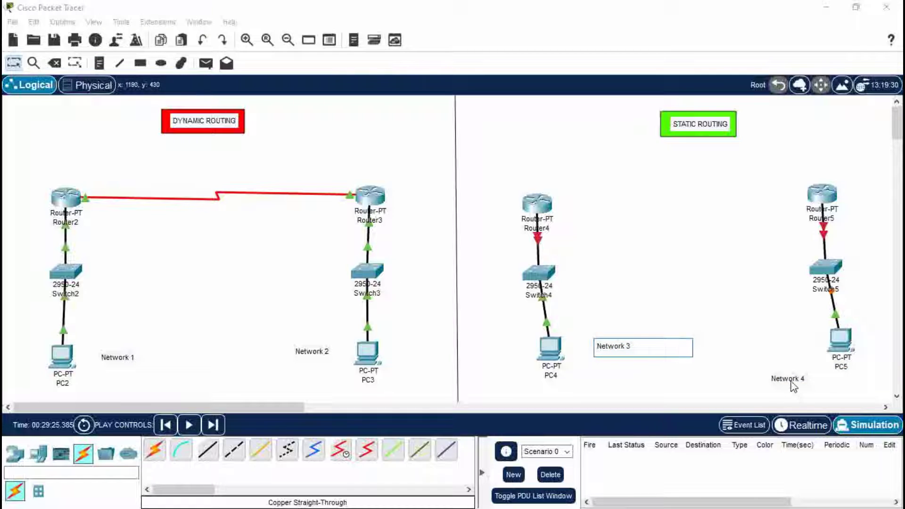
pyautogui.moveTo(787, 378); pyautogui.dragTo(778, 346)
pyautogui.click(855, 250)
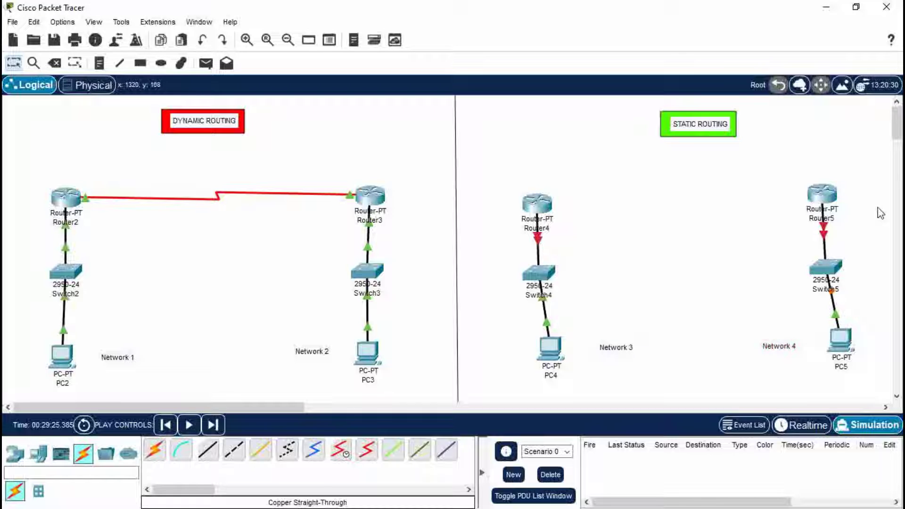
# Turn on Router4's FastEthernet0/0 interface with IPv4 address 192.168.30.30 and subnet mask 255.255.255.0, and close its window
pyautogui.click(533, 201)
pyautogui.click(289, 55)
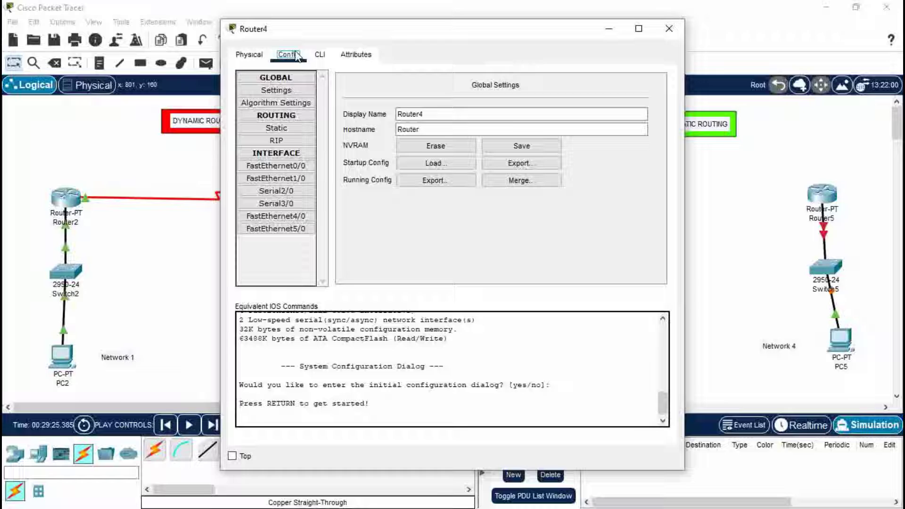
pyautogui.click(295, 166)
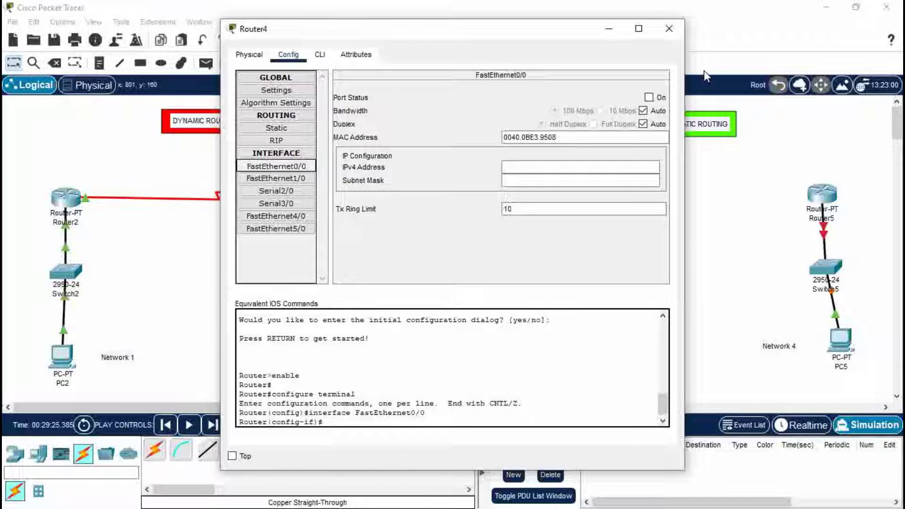
pyautogui.click(649, 97)
pyautogui.click(554, 166)
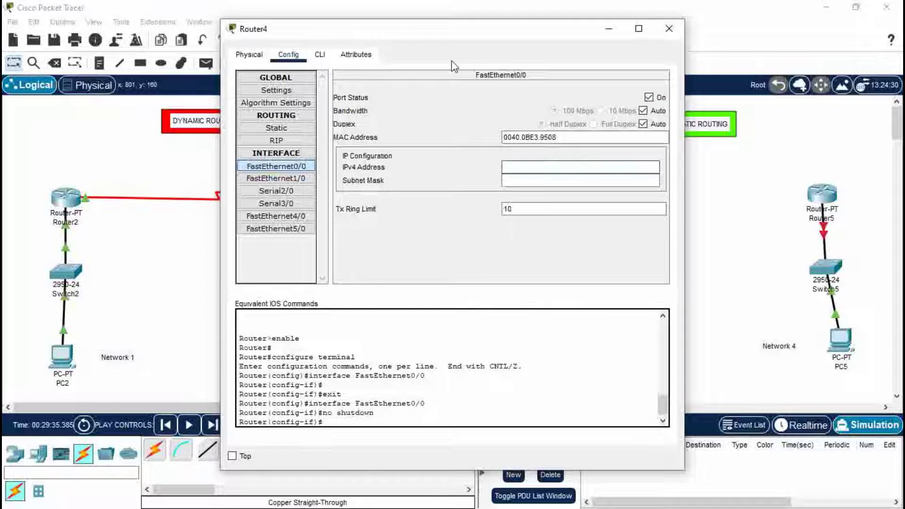
pyautogui.moveTo(436, 38); pyautogui.dragTo(223, 65)
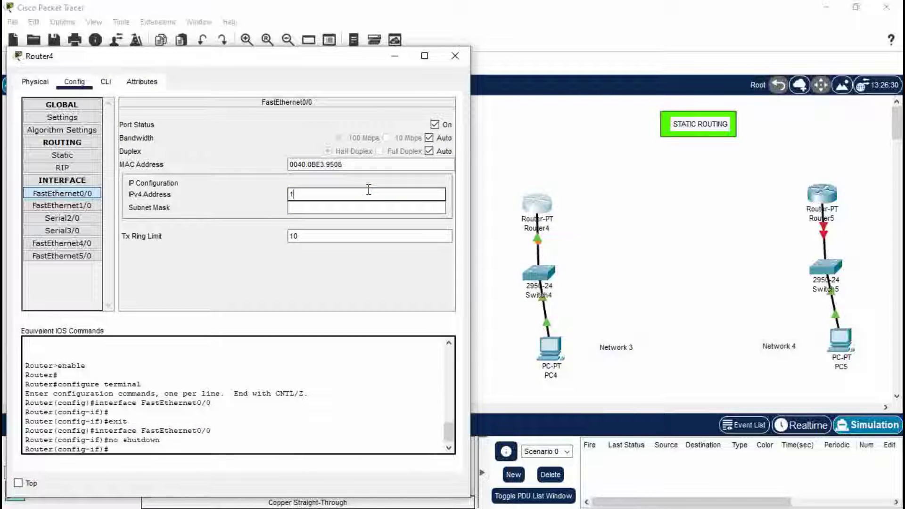
pyautogui.write('68.303')
pyautogui.press('BackSpace')
pyautogui.press('Return')
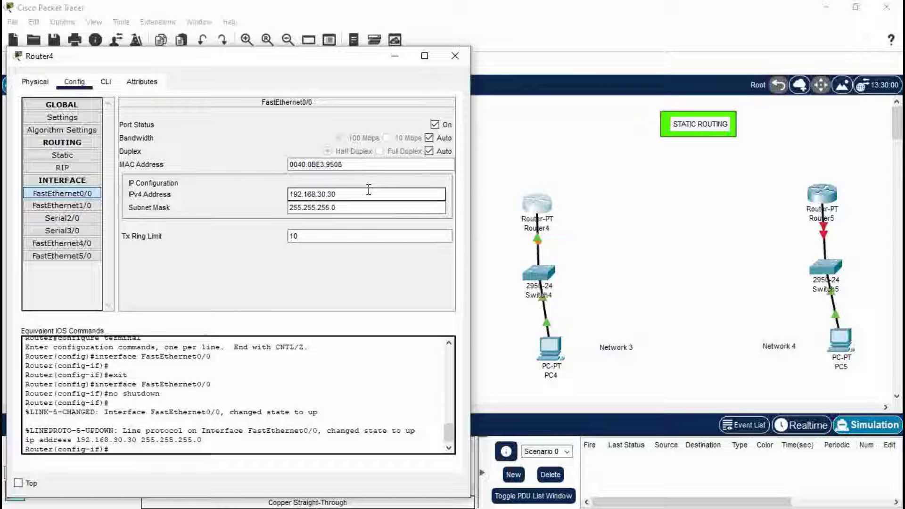
pyautogui.click(455, 55)
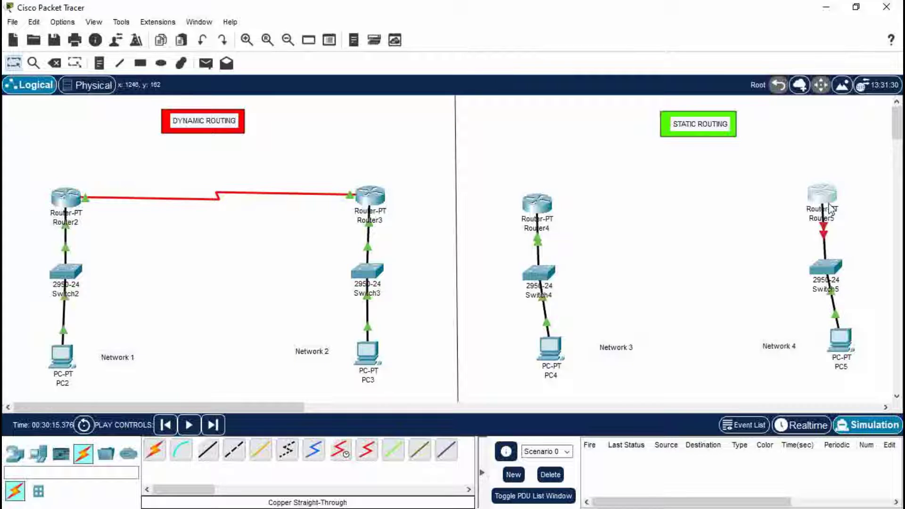
# Turn on Router5's FastEthernet0/0 interface, give it IPv4 address 192.168.40.40 with a subnet mask, and close its window
pyautogui.click(829, 207)
pyautogui.click(288, 55)
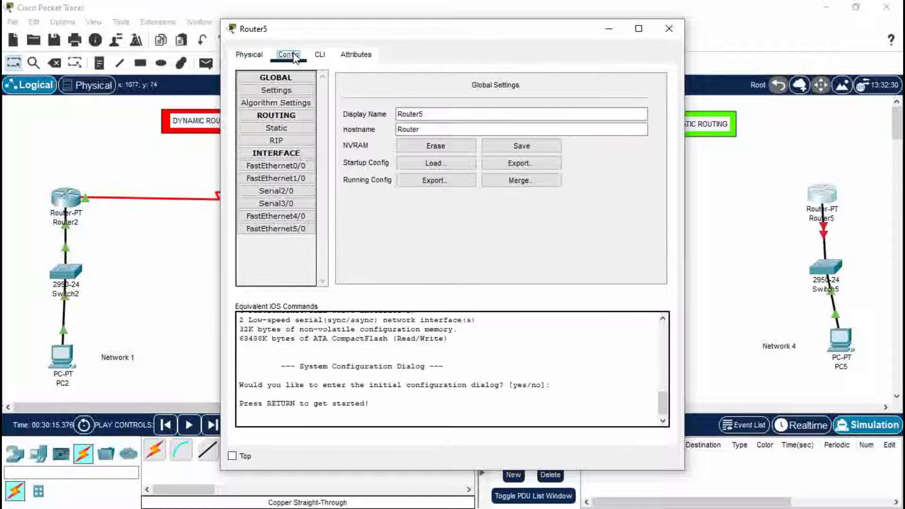
pyautogui.click(276, 165)
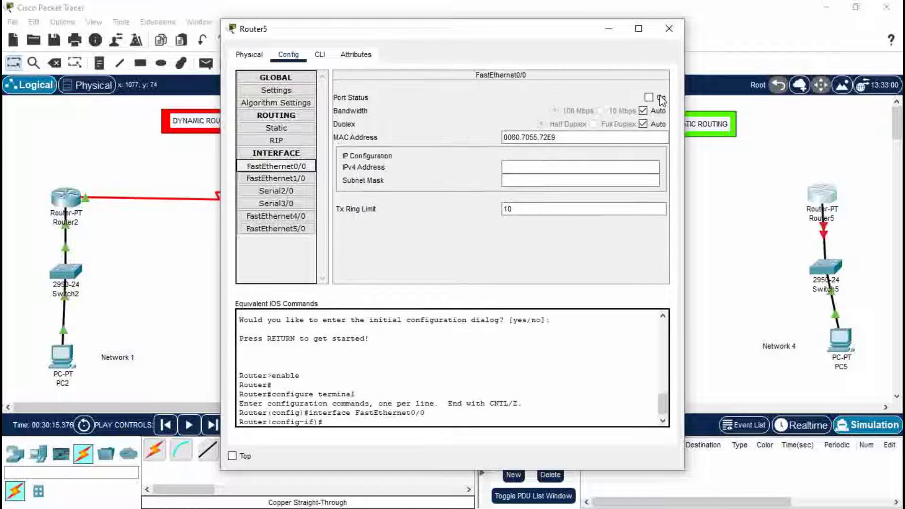
pyautogui.click(649, 97)
pyautogui.click(521, 172)
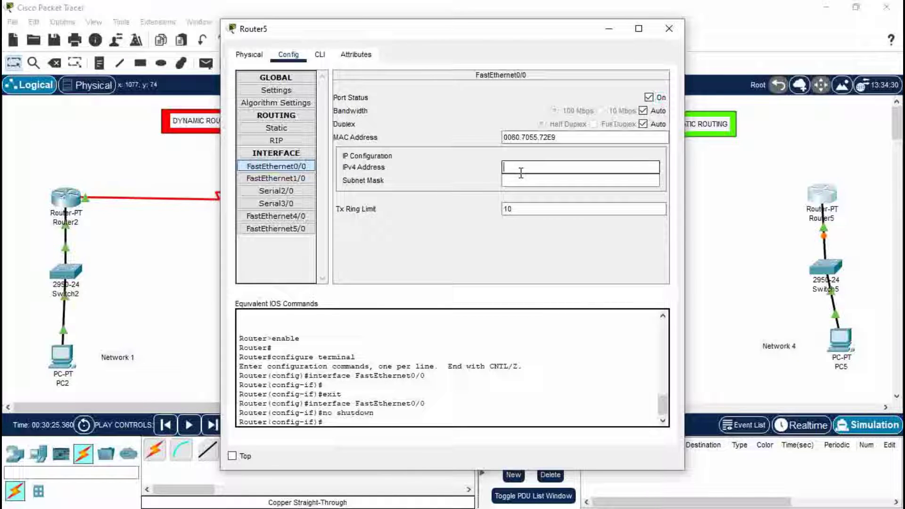
pyautogui.write('192.168.40.40')
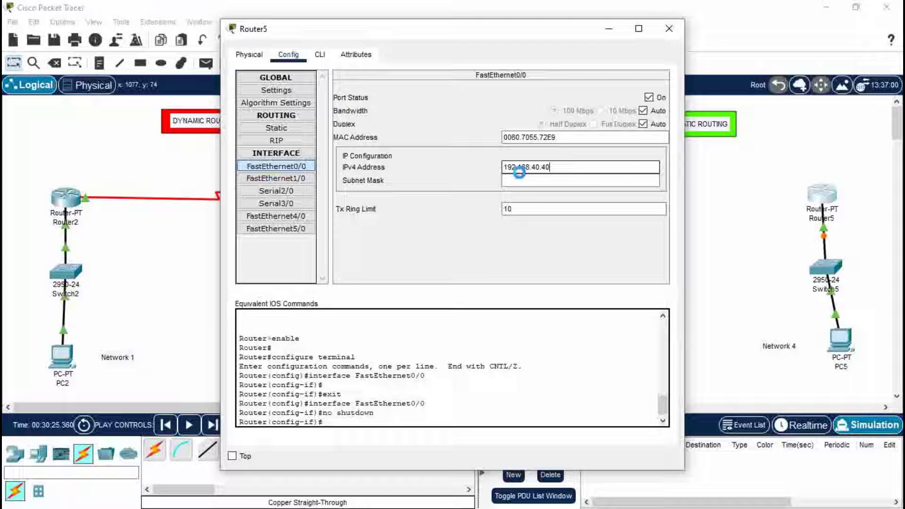
pyautogui.press('Return')
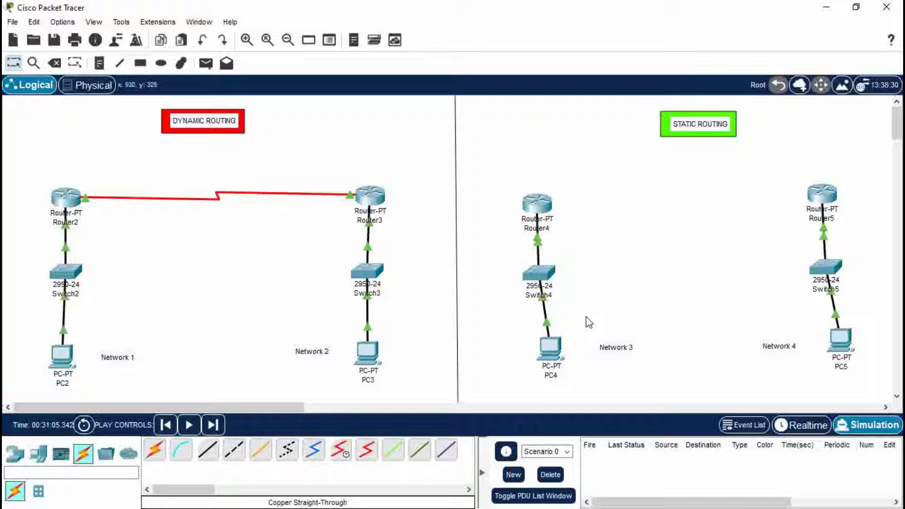
# Connect Router4 to Router5's Serial2/0 port with a Serial DCE cable
pyautogui.click(338, 454)
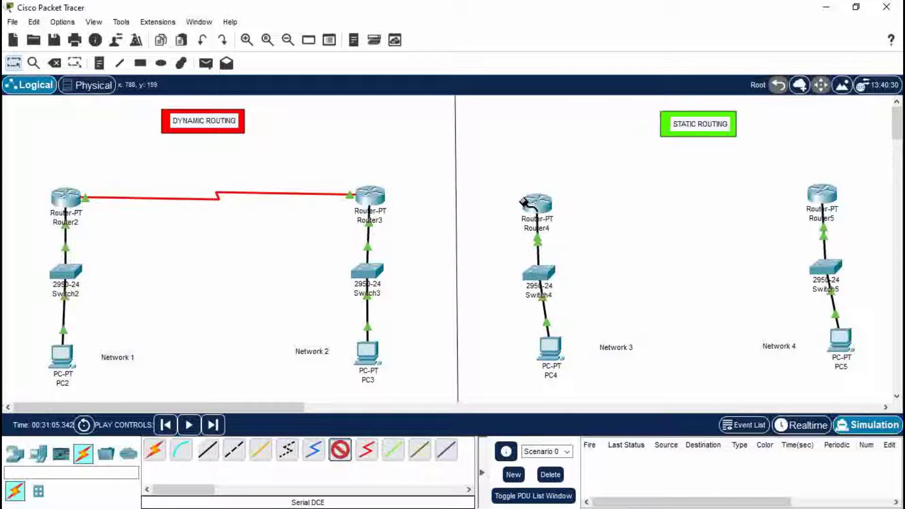
pyautogui.click(538, 209)
pyautogui.click(558, 253)
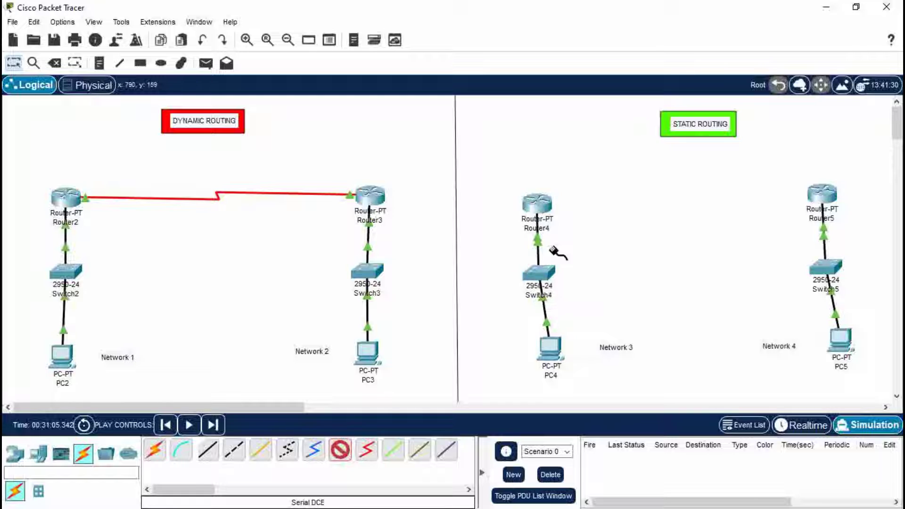
pyautogui.click(819, 195)
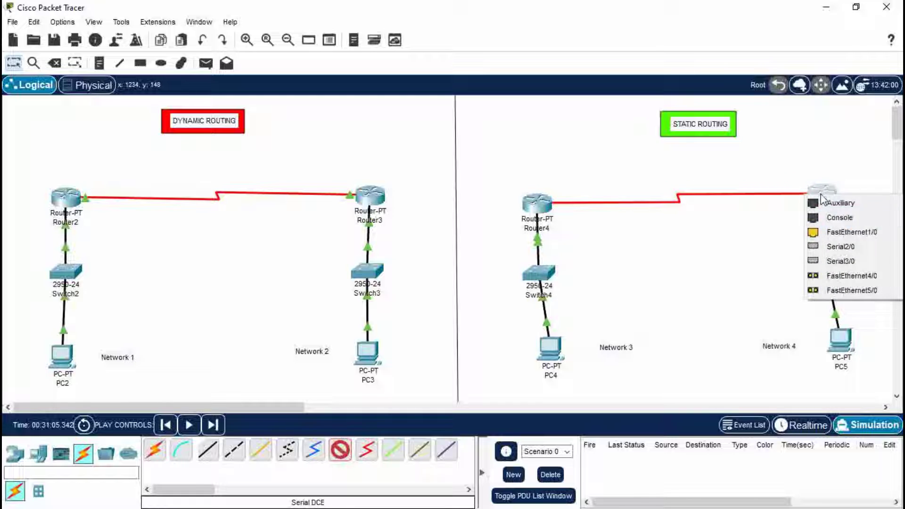
pyautogui.click(851, 252)
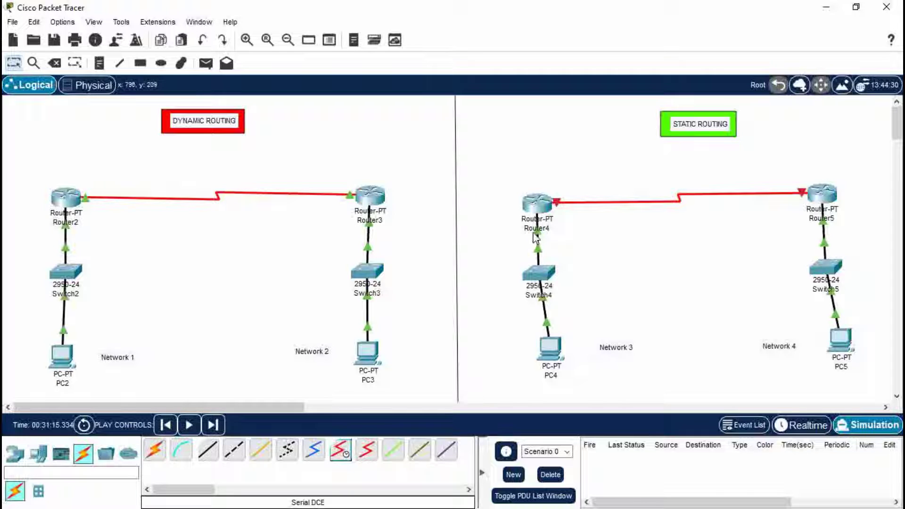
pyautogui.click(546, 203)
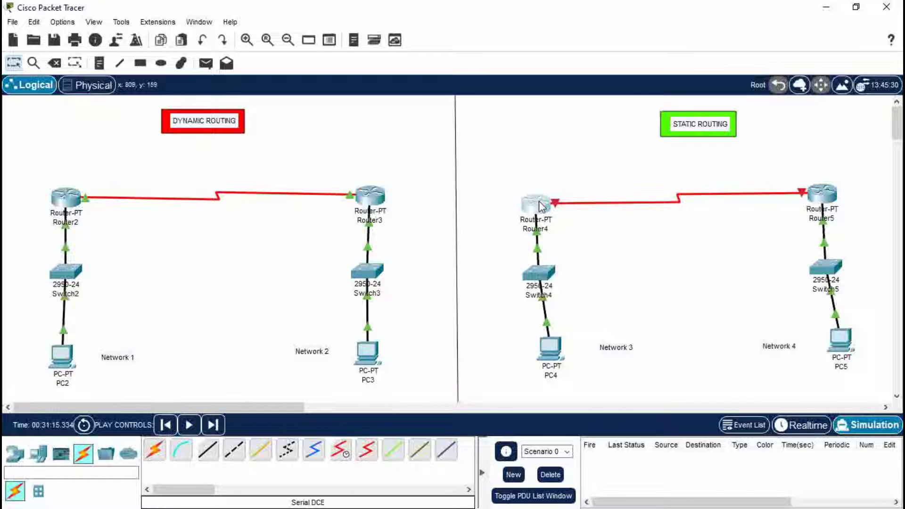
pyautogui.click(539, 212)
pyautogui.click(668, 29)
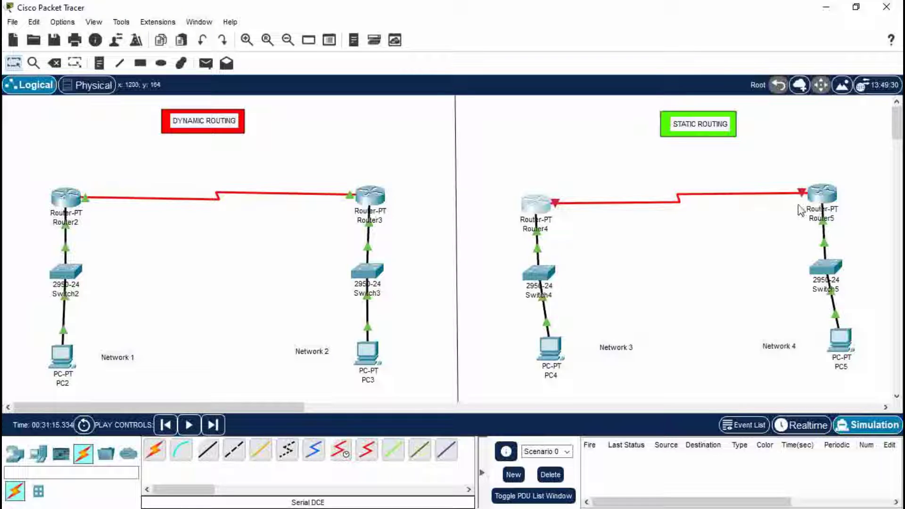
# Turn on Router4's Serial2/0 interface with IPv4 address 10.0.0.1 and subnet mask 255.0.0.0, and close its window
pyautogui.click(539, 207)
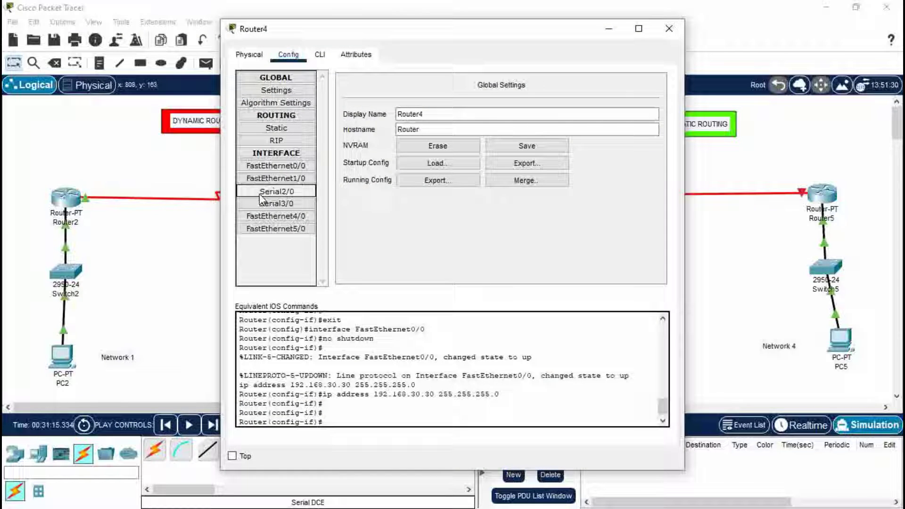
pyautogui.click(261, 197)
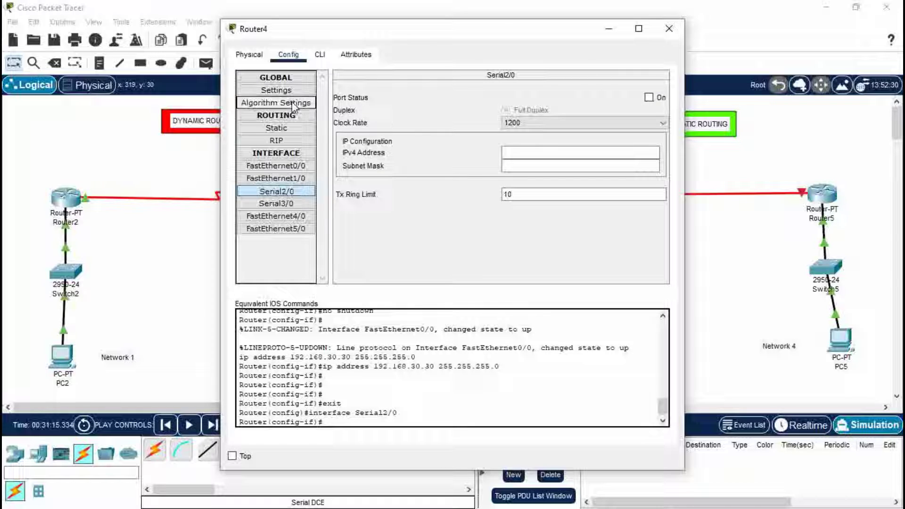
pyautogui.moveTo(396, 34); pyautogui.dragTo(223, 58)
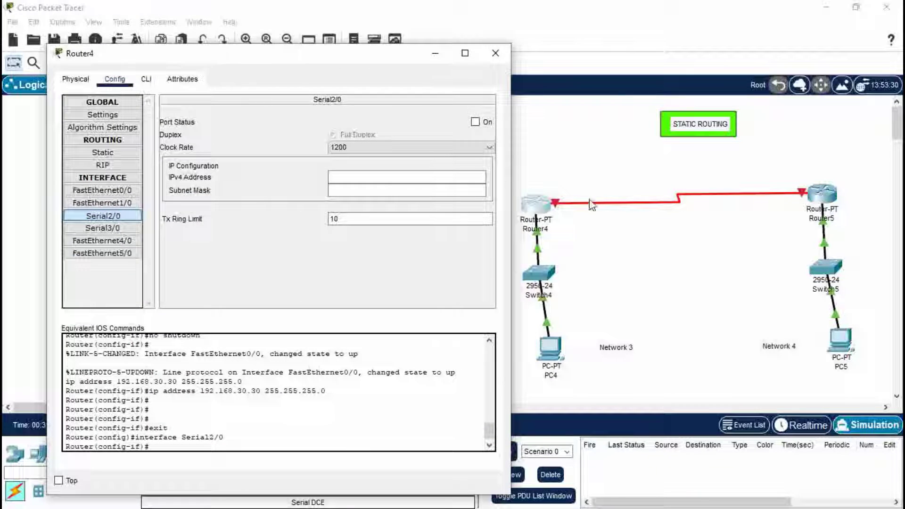
pyautogui.click(475, 122)
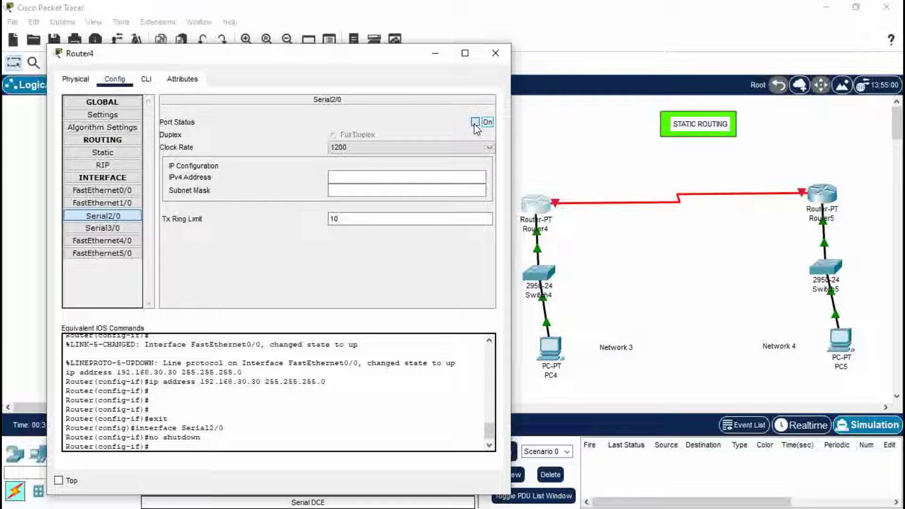
pyautogui.click(367, 178)
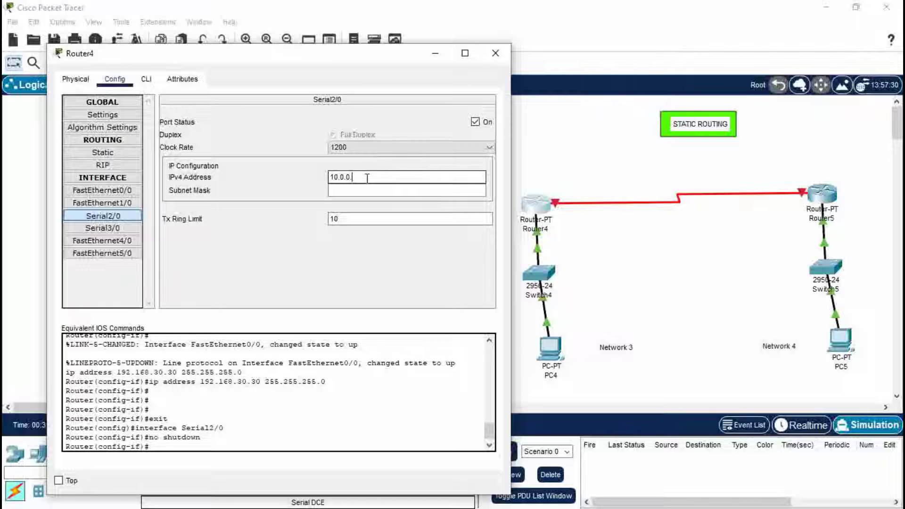
pyautogui.press('Tab')
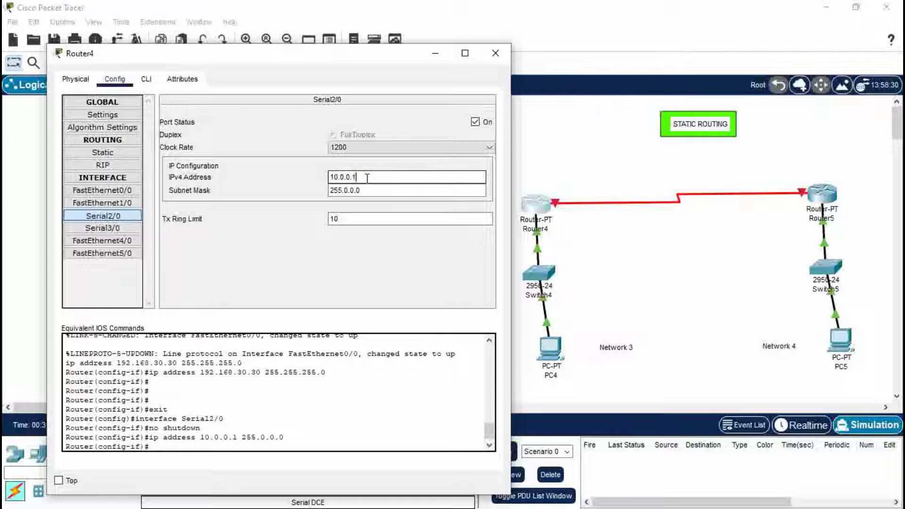
pyautogui.click(495, 53)
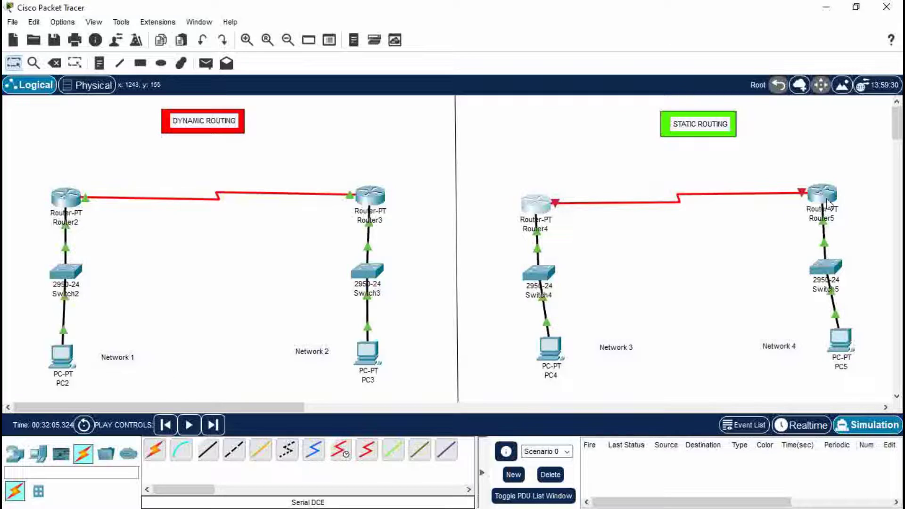
# Turn on Router5's Serial2/0 interface with IPv4 address 10.0.0.2 and subnet mask 255.0.0.0, and close its window
pyautogui.click(823, 194)
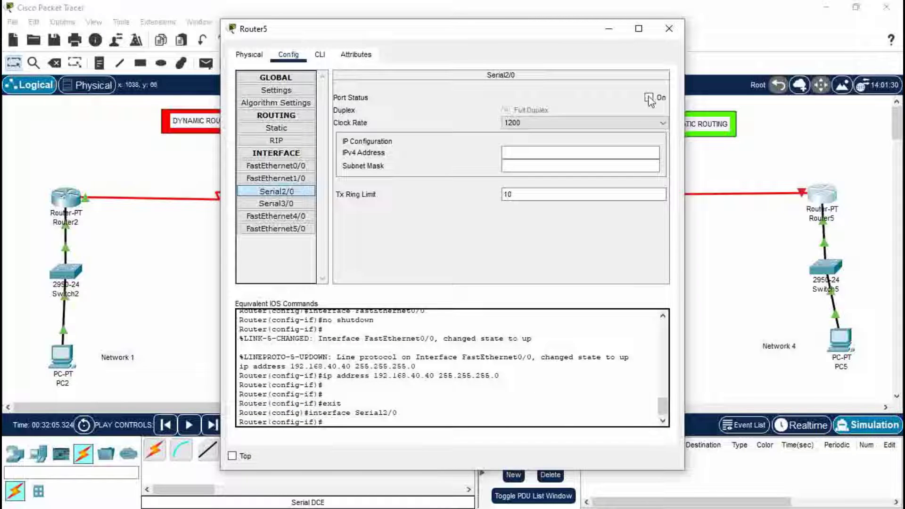
pyautogui.click(649, 97)
pyautogui.click(561, 152)
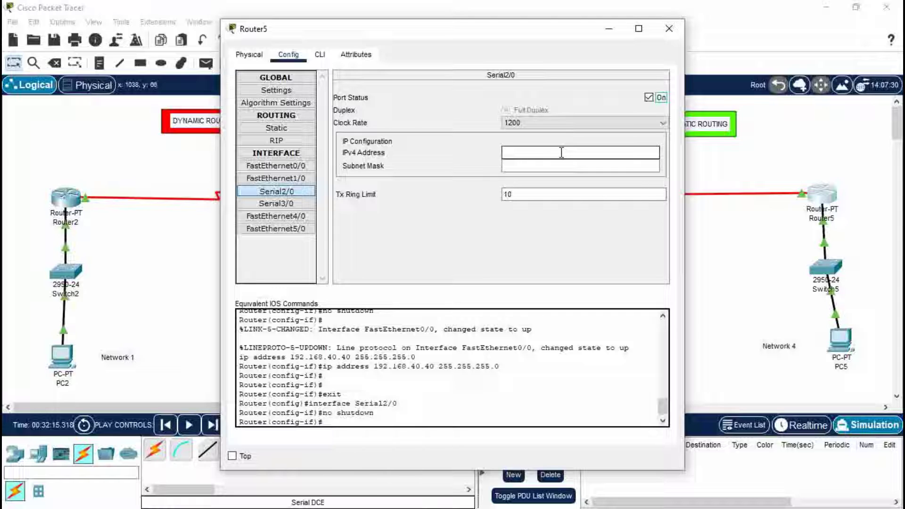
pyautogui.click(561, 152)
pyautogui.write('10.0.0')
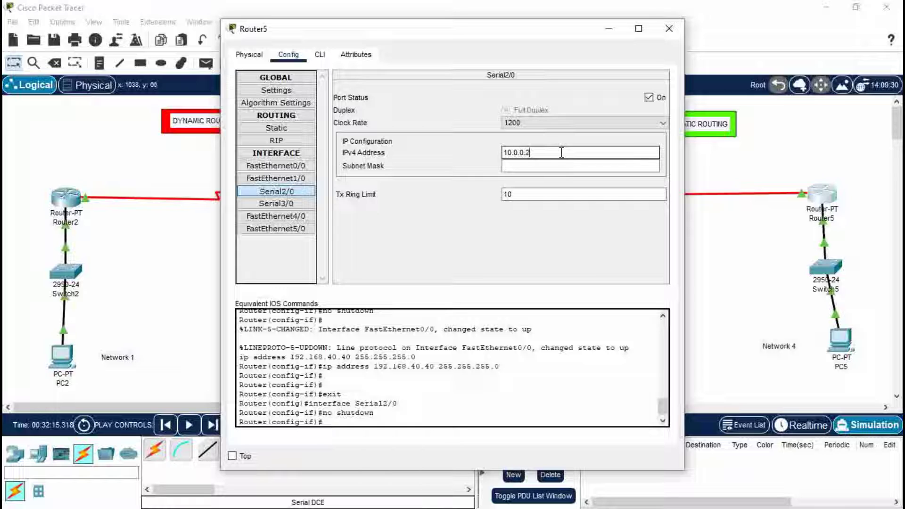
pyautogui.write('.2')
pyautogui.press('Tab')
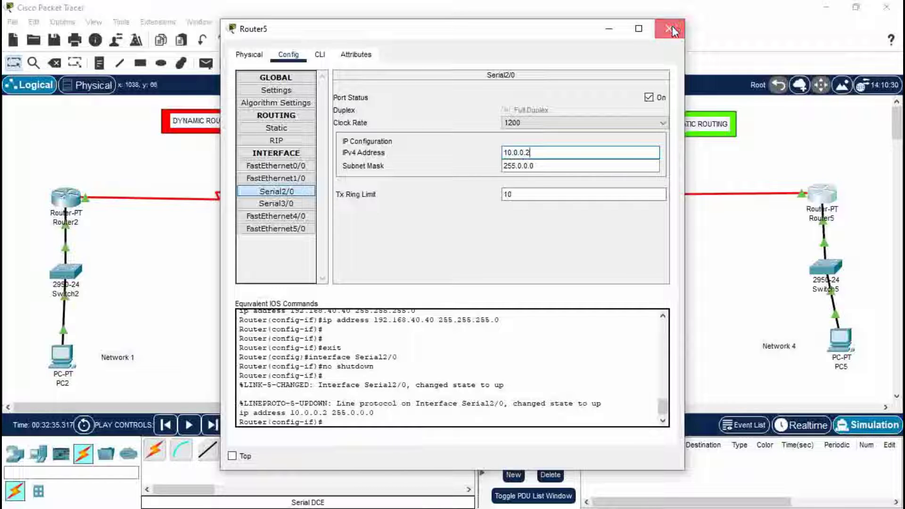
pyautogui.click(669, 28)
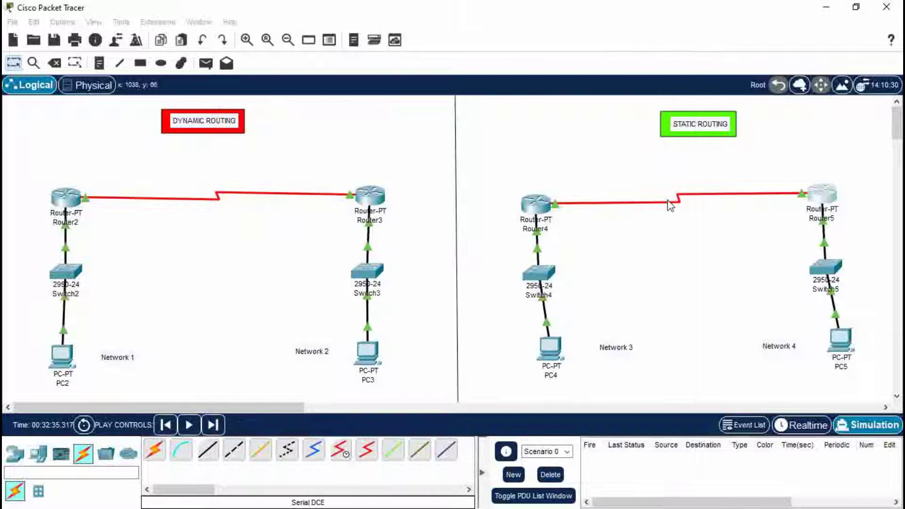
# Open Router4's static routing settings and move its window clear of the static routing topology
pyautogui.click(536, 199)
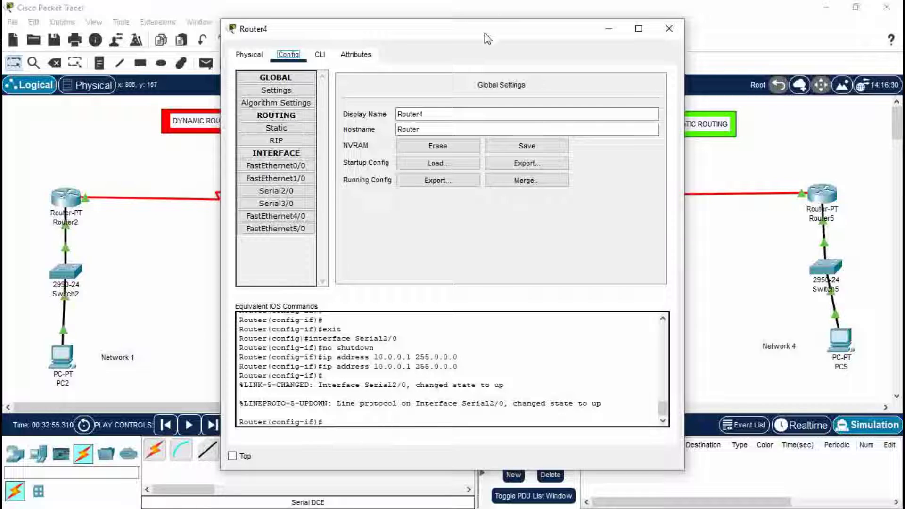
pyautogui.moveTo(487, 39); pyautogui.dragTo(629, 36)
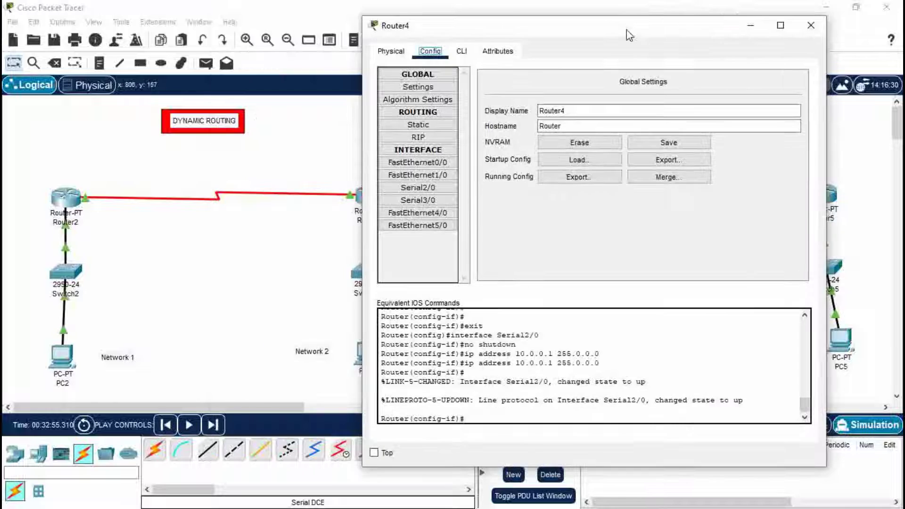
pyautogui.click(413, 139)
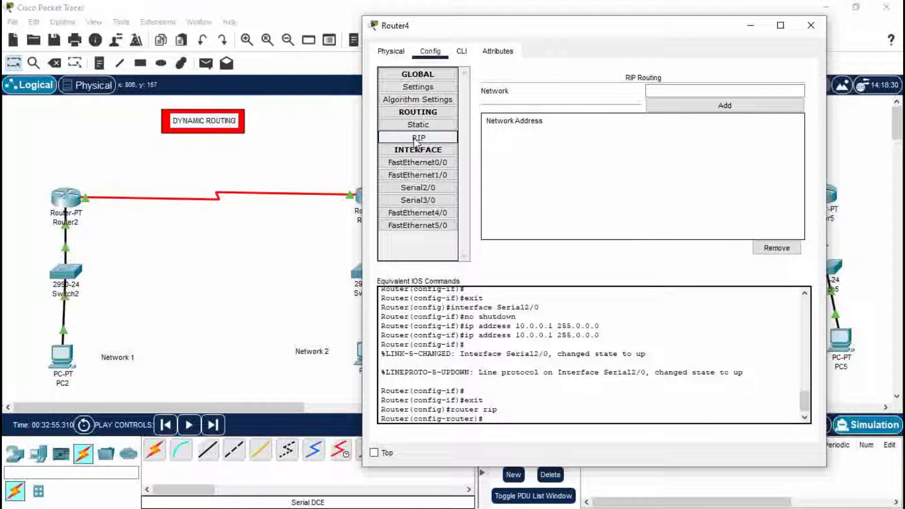
pyautogui.click(411, 126)
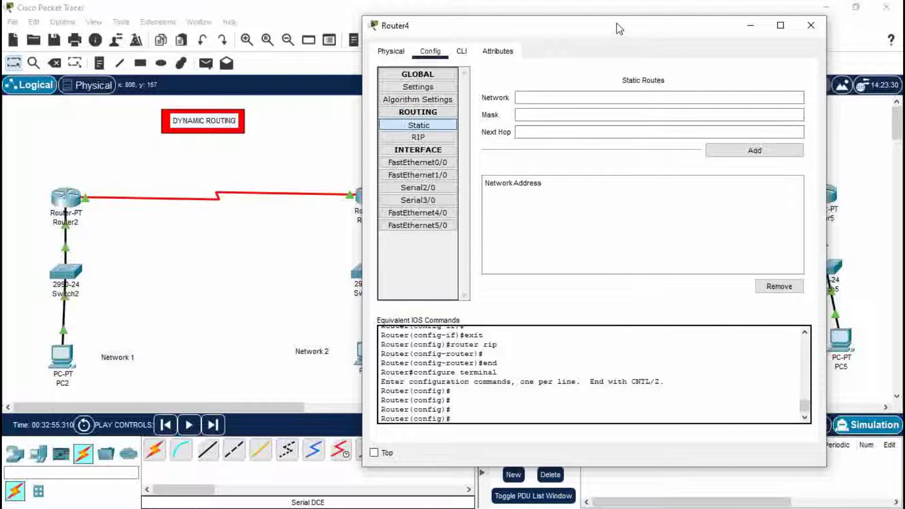
pyautogui.moveTo(598, 31); pyautogui.dragTo(293, 82)
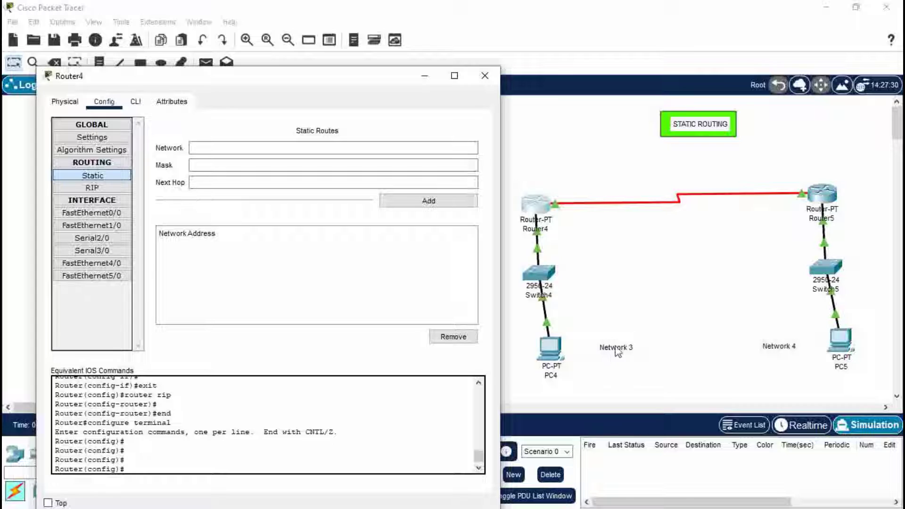
pyautogui.click(265, 148)
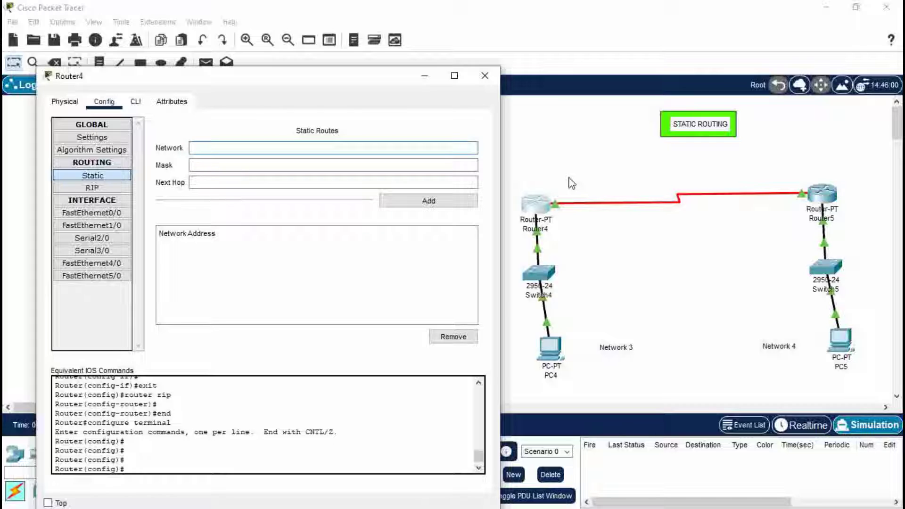
pyautogui.click(198, 150)
pyautogui.click(503, 282)
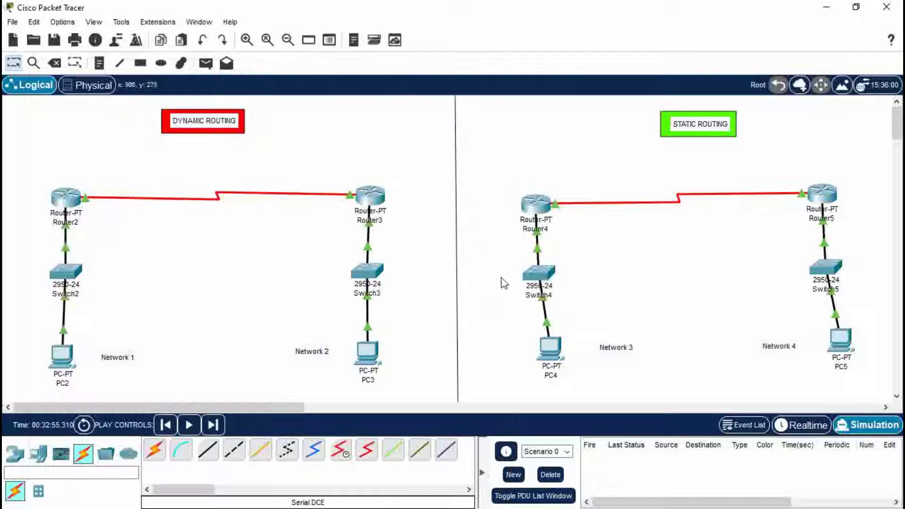
pyautogui.click(534, 204)
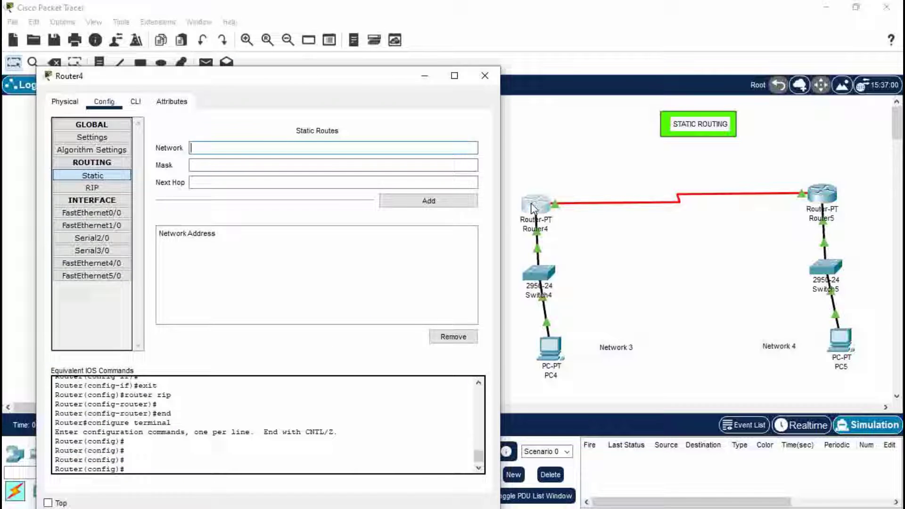
# Add a static route on Router4 to network 192.168.40.0 with mask 255.255.255.0 and next hop 10.0.0.0, and close its window
pyautogui.click(325, 149)
pyautogui.write('192.168.40.0')
pyautogui.click(236, 164)
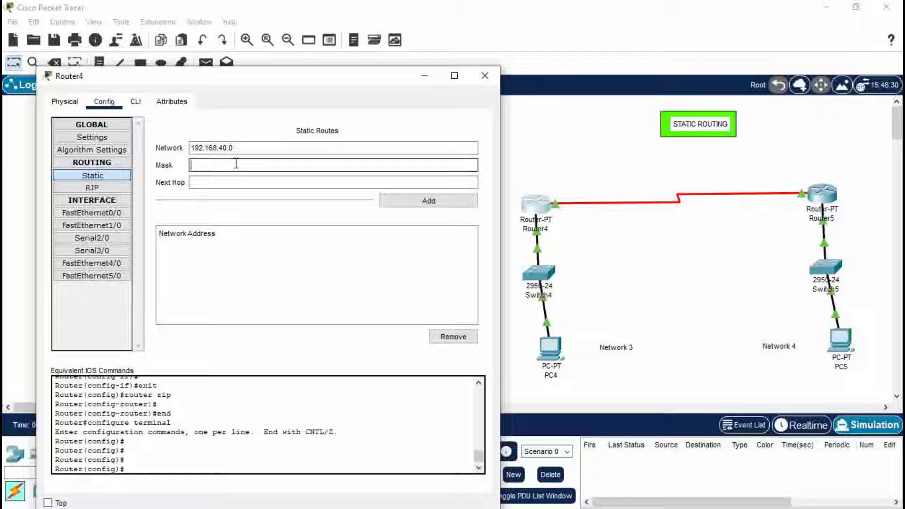
pyautogui.write('255.55')
pyautogui.write('255.25')
pyautogui.write('5.255.0')
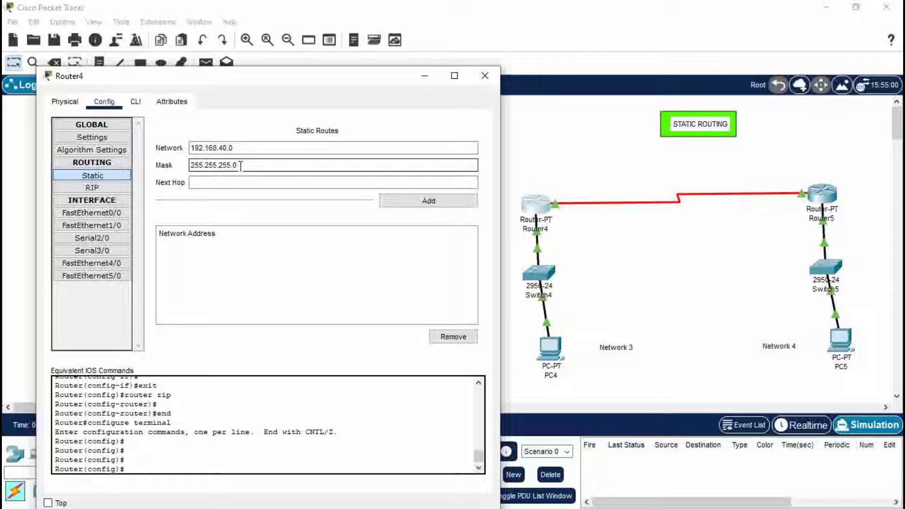
pyautogui.moveTo(203, 148); pyautogui.dragTo(190, 153)
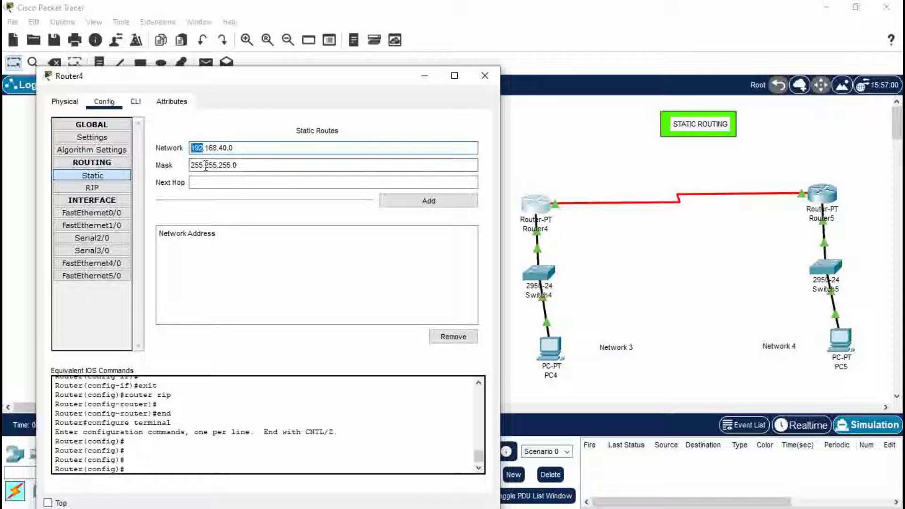
pyautogui.click(191, 182)
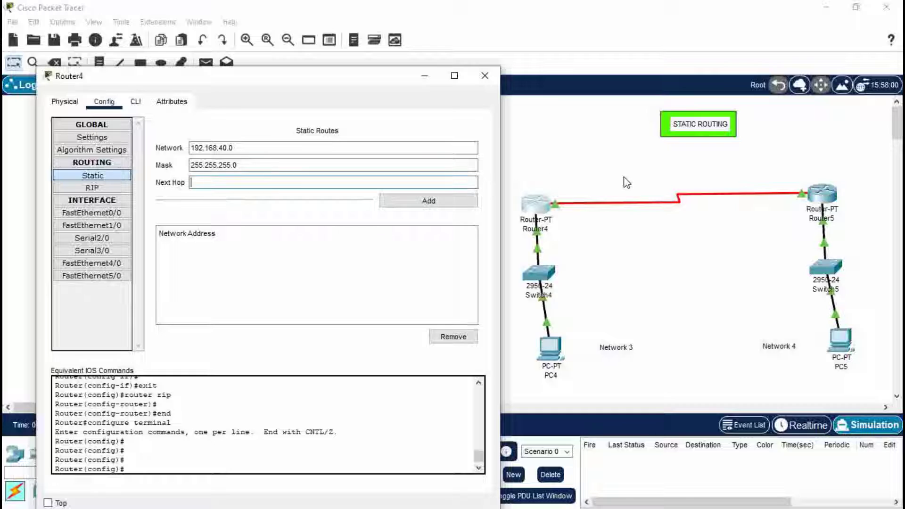
pyautogui.write('10.0.0.0')
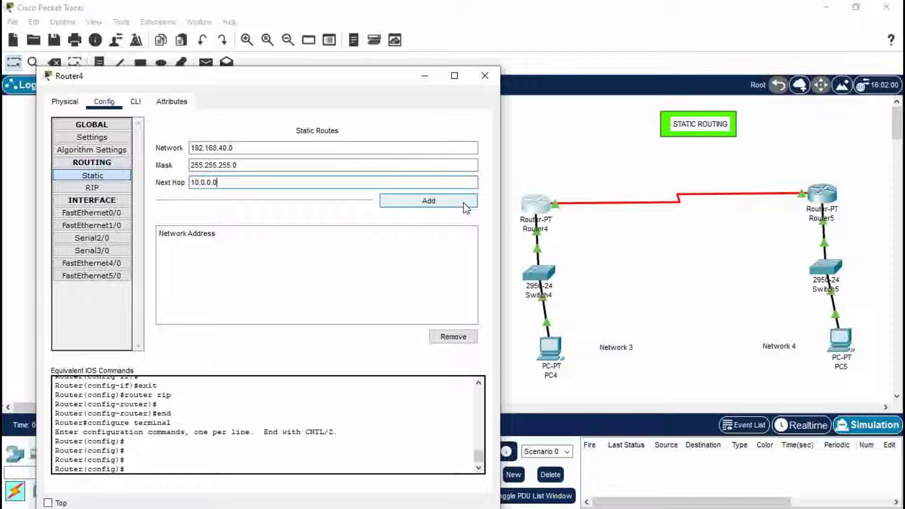
pyautogui.click(463, 203)
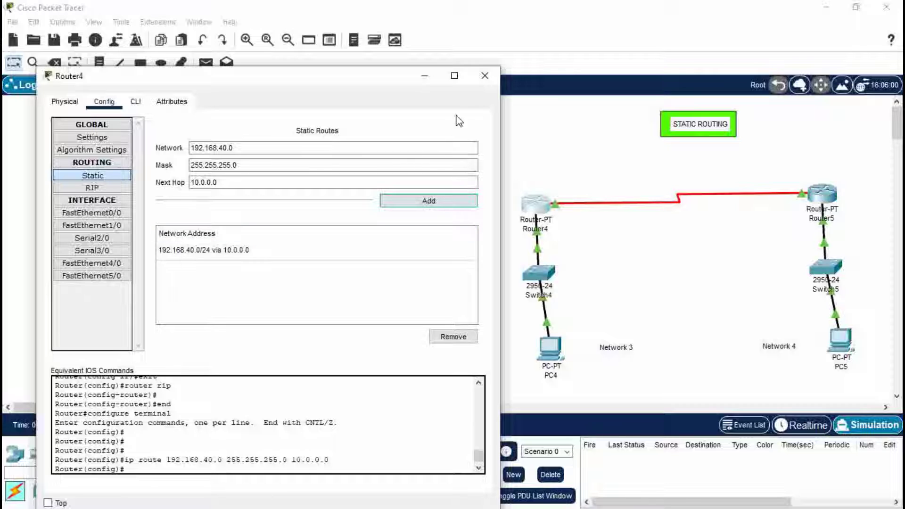
pyautogui.click(486, 70)
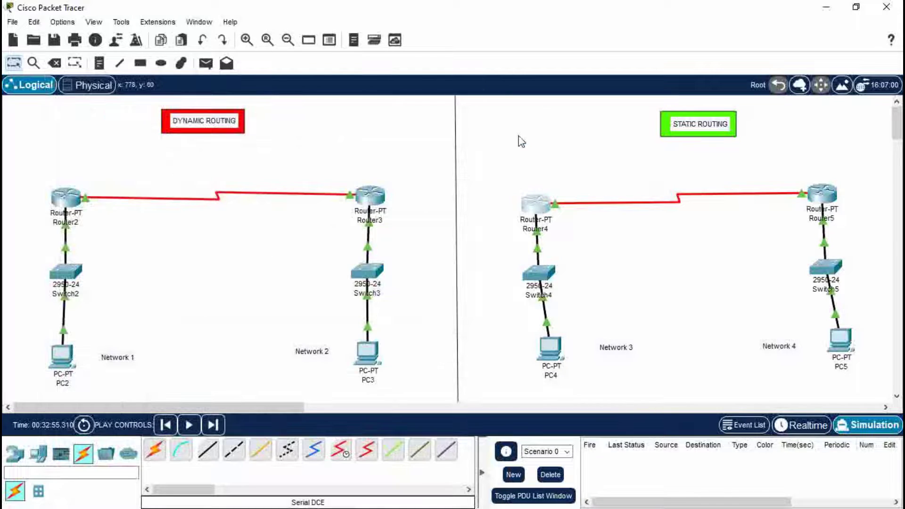
# Open Router5's static routing settings and move its window clear of the static routing topology
pyautogui.click(826, 202)
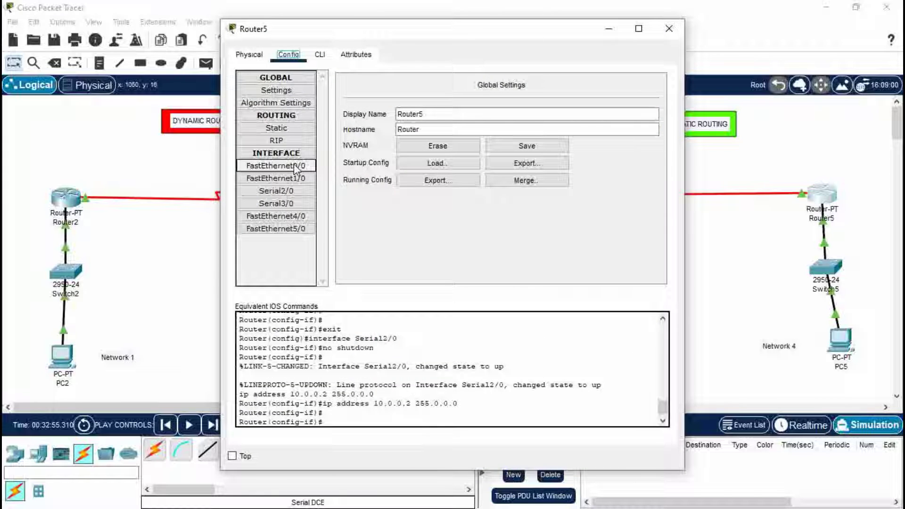
pyautogui.click(292, 132)
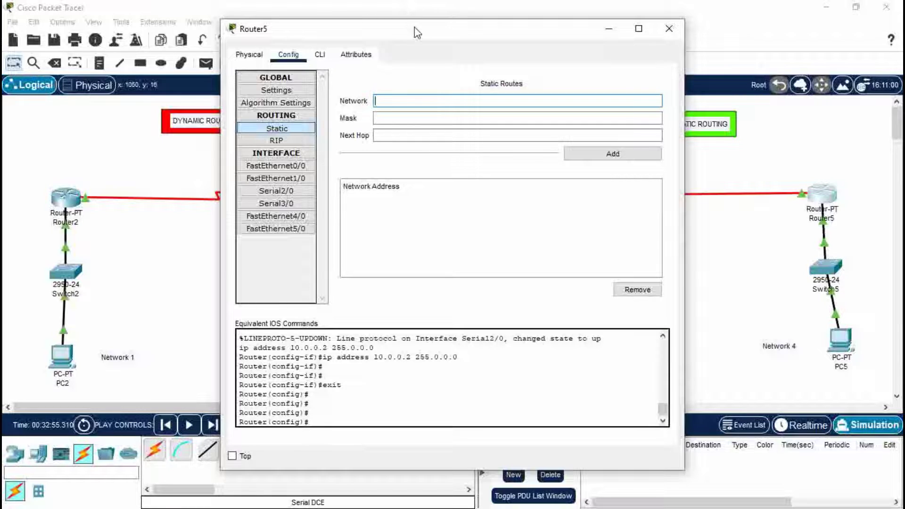
pyautogui.moveTo(417, 31); pyautogui.dragTo(220, 23)
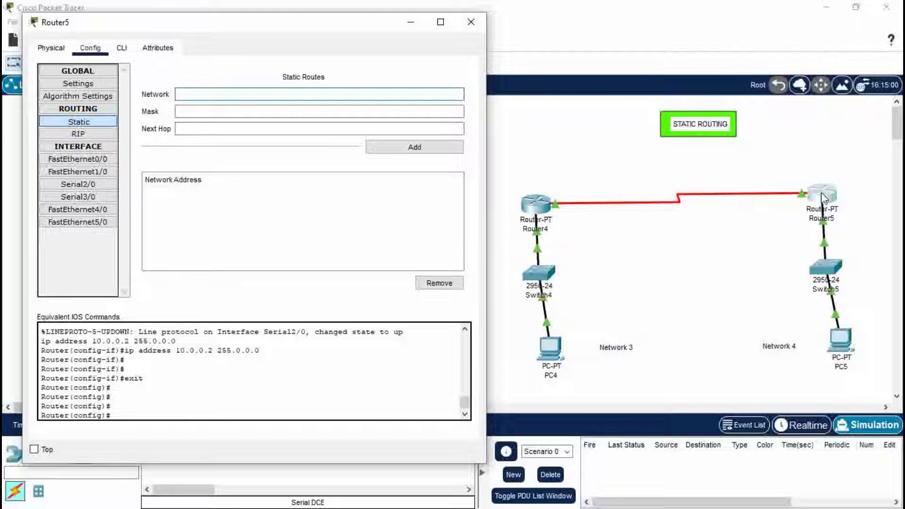
# Add a static route on Router5 to network 192.168.30.0 with mask 255.255.255.0 and next hop 10.0.0.0, and close its window
pyautogui.click(439, 97)
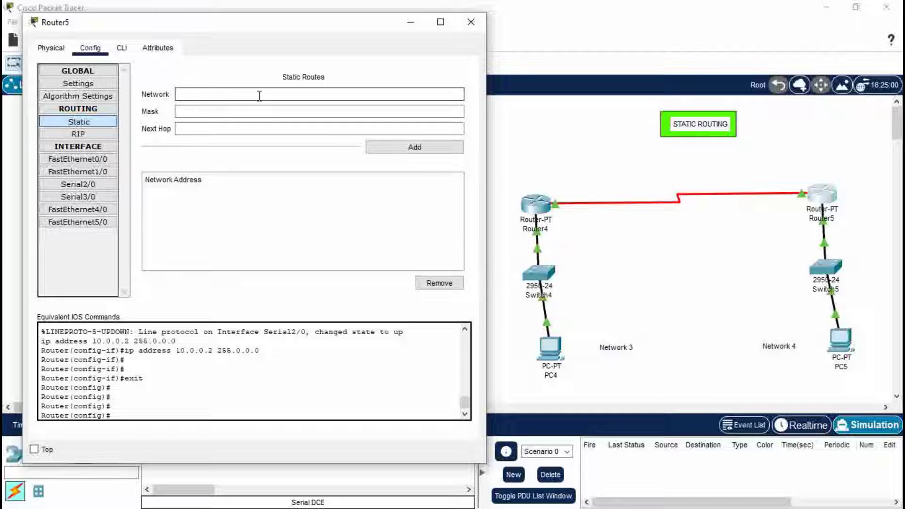
pyautogui.write('92.168.30.0')
pyautogui.click(254, 112)
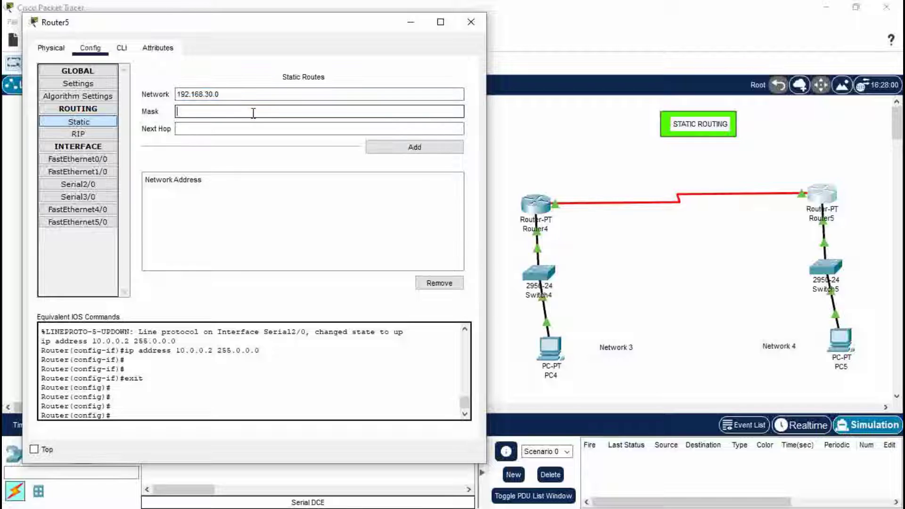
pyautogui.write('255.255.255.0')
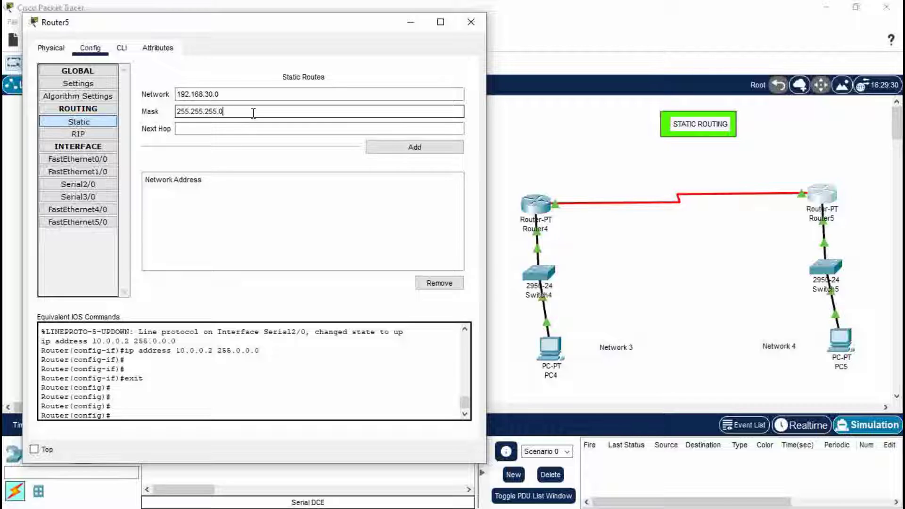
pyautogui.click(254, 128)
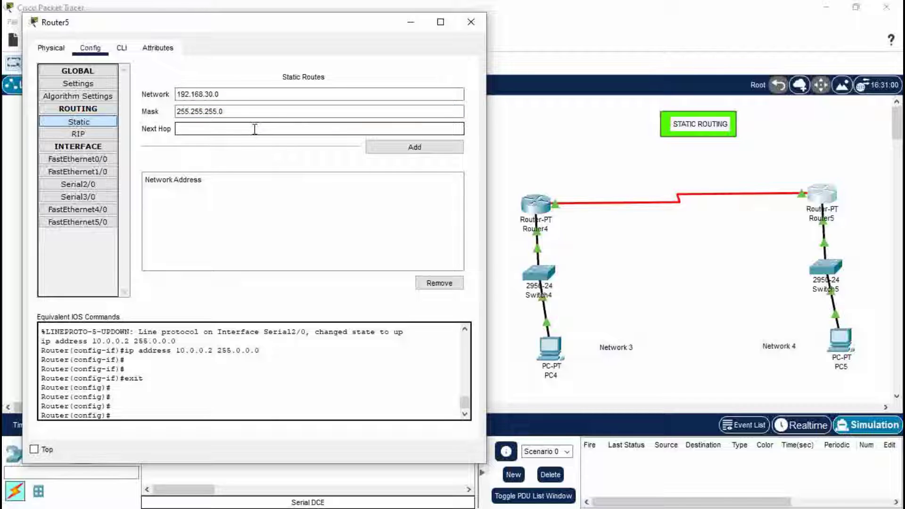
pyautogui.write('10.0.0.0')
pyautogui.click(460, 151)
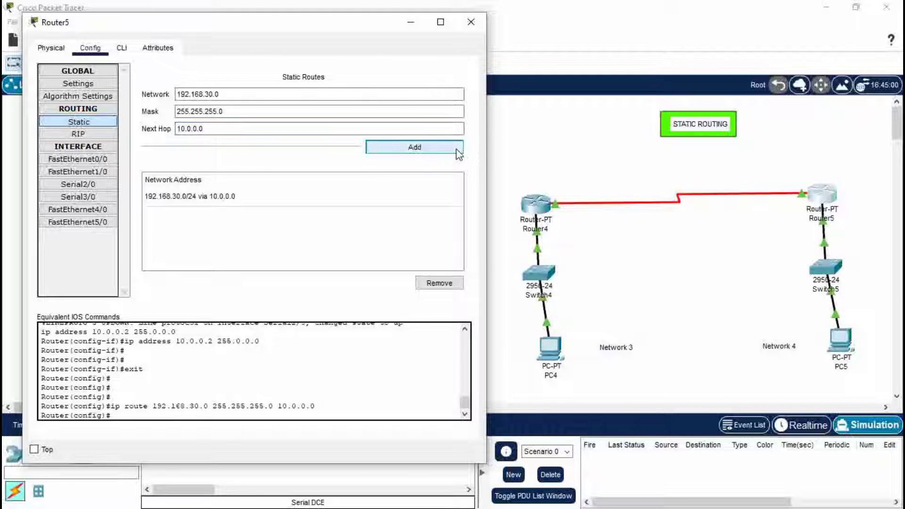
pyautogui.click(471, 23)
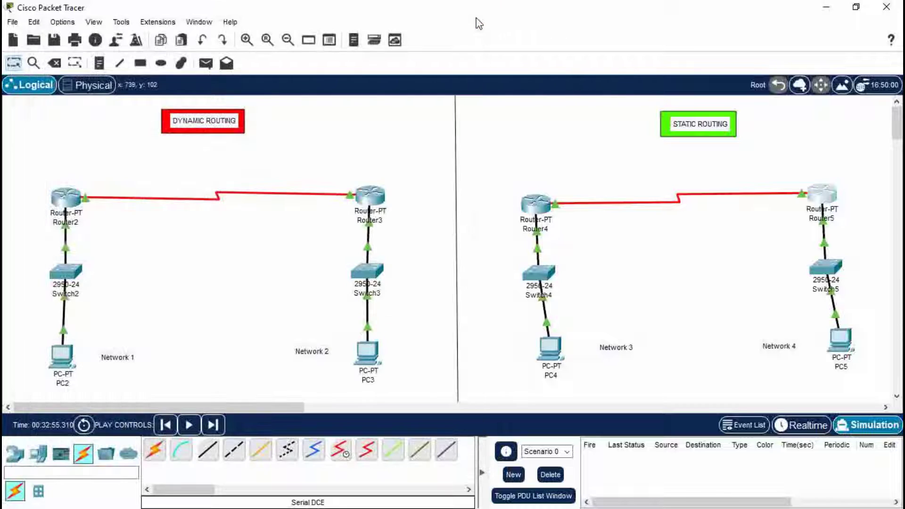
# Align the switches and PCs beneath their routers in the static routing topology, and bring up and dismiss the simulation event list
pyautogui.moveTo(543, 281); pyautogui.dragTo(536, 283)
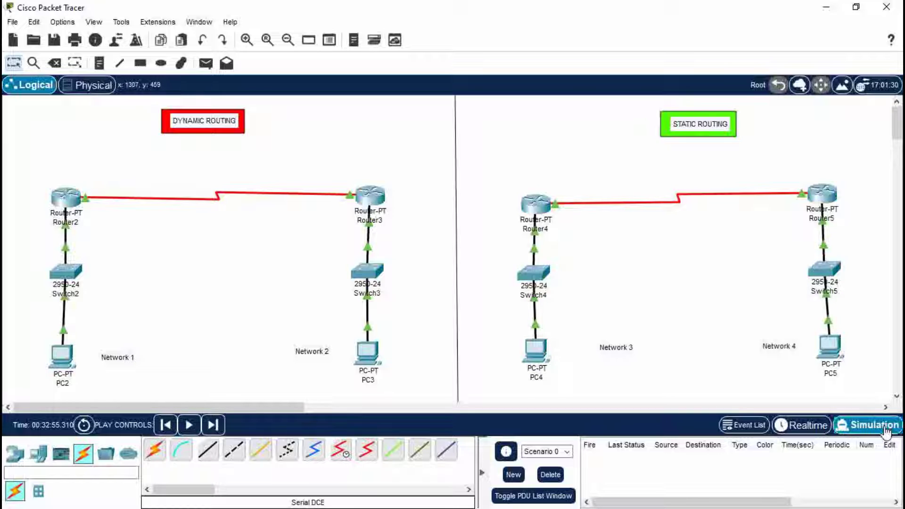
pyautogui.click(885, 426)
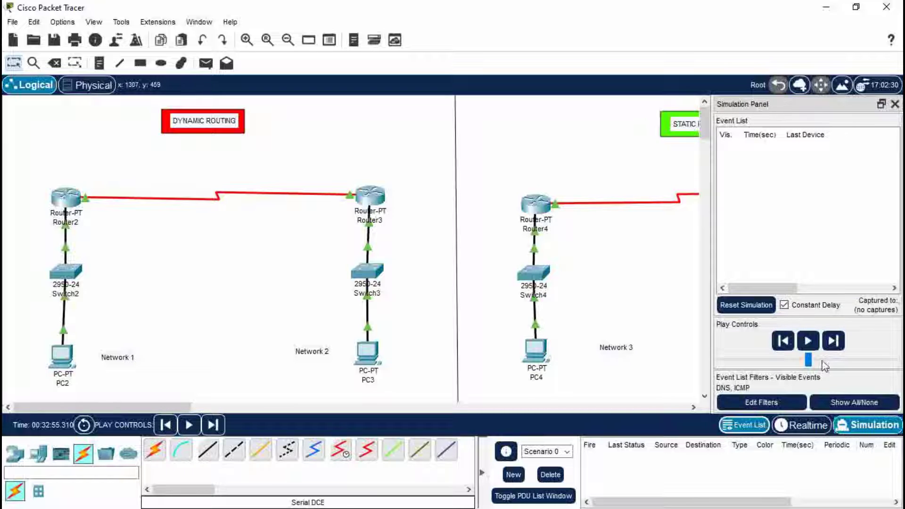
pyautogui.click(894, 104)
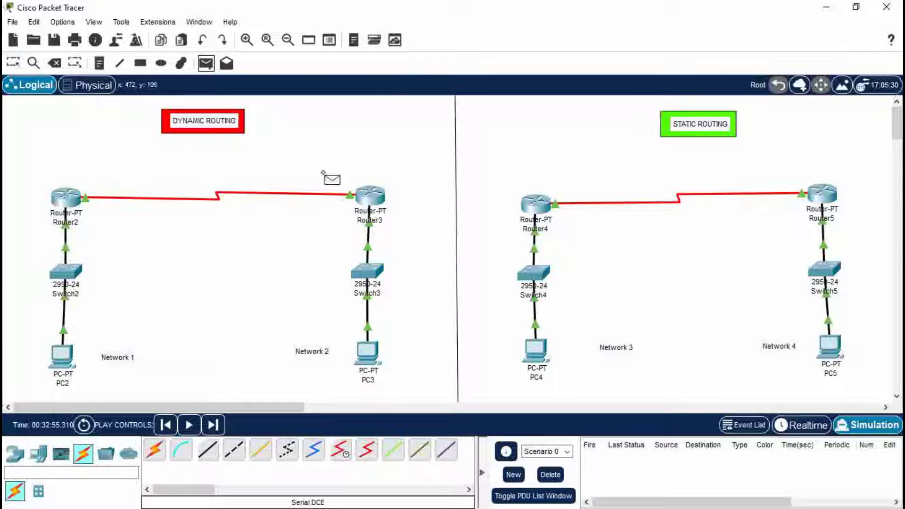
# Test the static topology by simulating a simple PDU from PC4 to PC5, pause playback and delete the PDU scenario
pyautogui.click(206, 62)
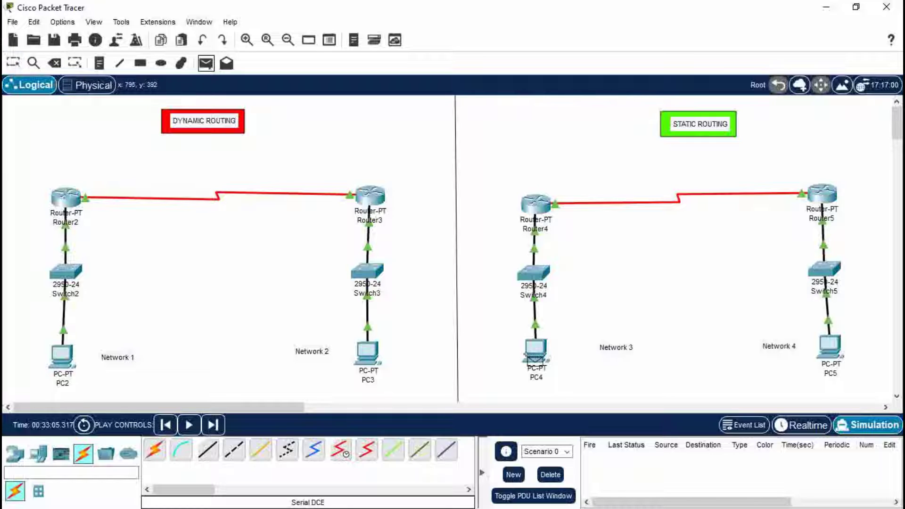
pyautogui.click(529, 354)
pyautogui.click(829, 346)
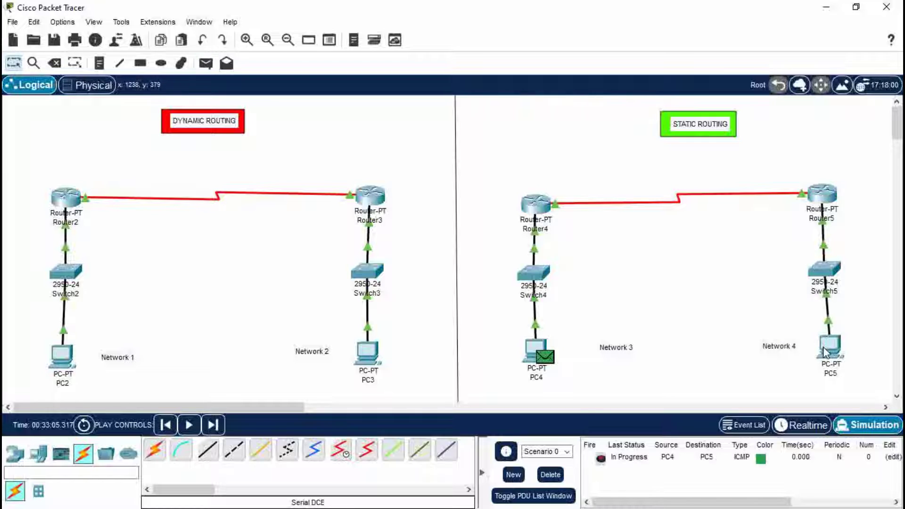
pyautogui.click(189, 425)
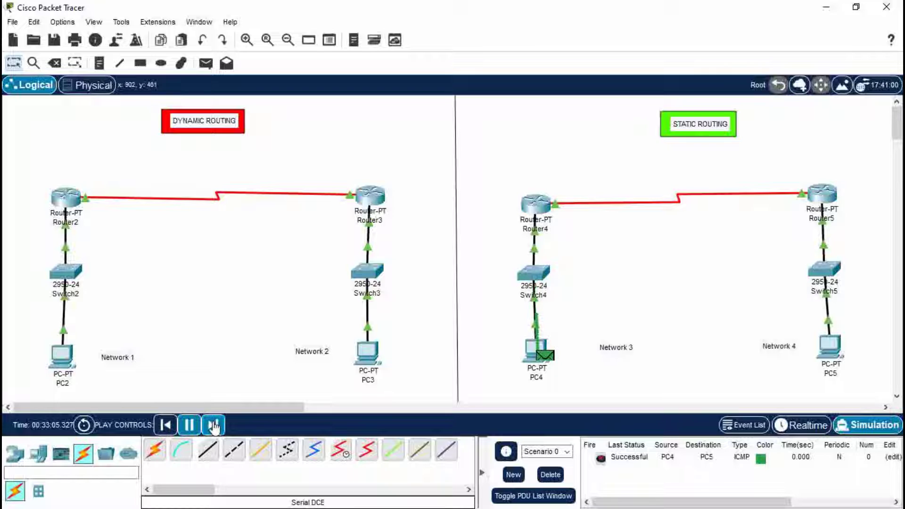
pyautogui.click(190, 427)
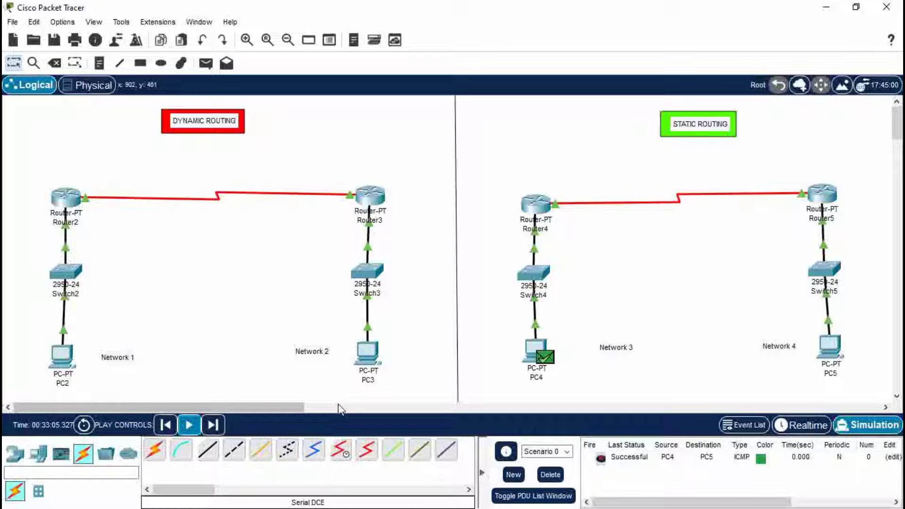
pyautogui.click(548, 475)
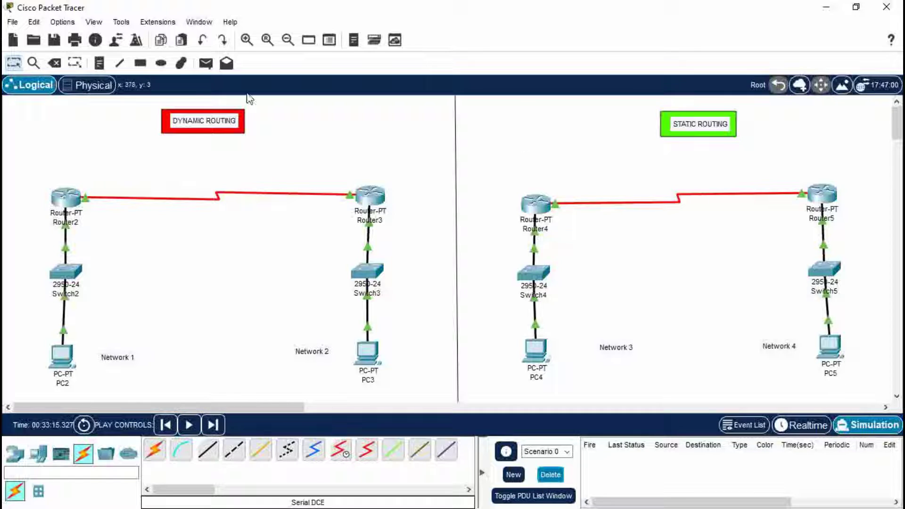
# Simulate simple PDUs from PC2 to PC3 and from PC4 to PC5 together, pausing playback after both replies return
pyautogui.click(206, 64)
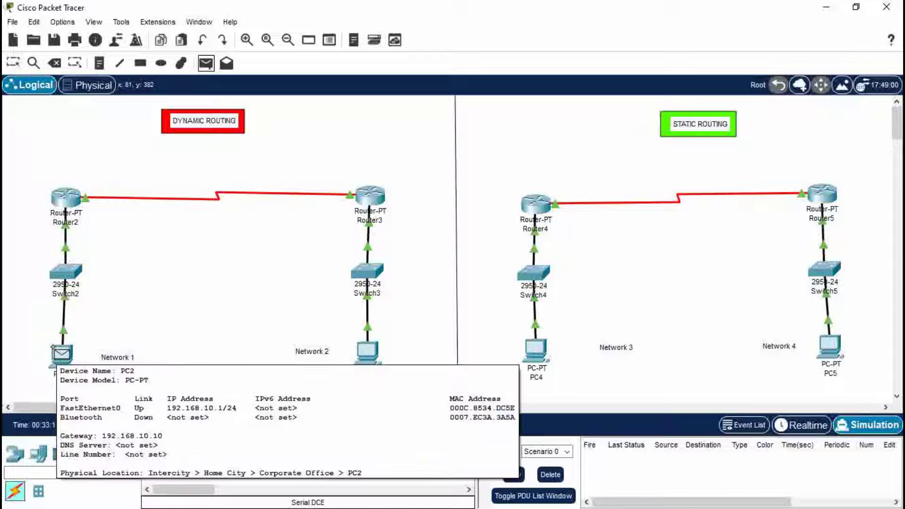
pyautogui.click(59, 354)
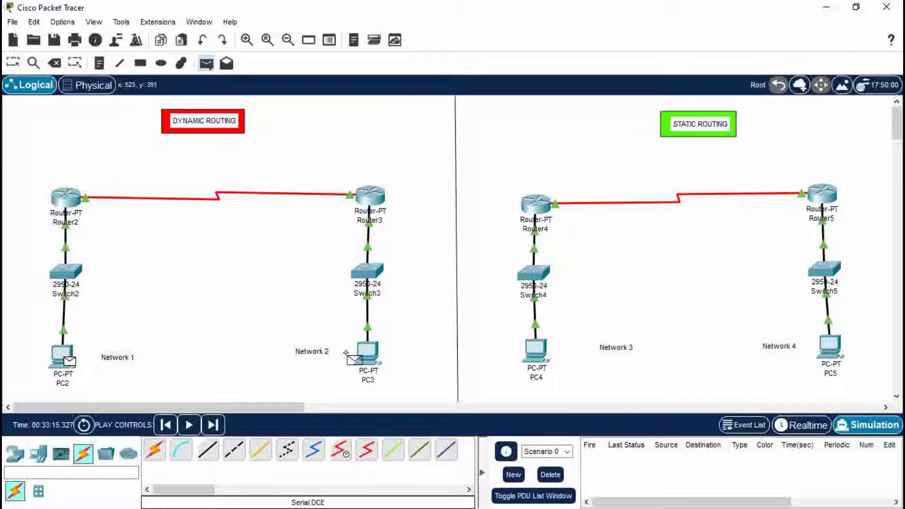
pyautogui.click(366, 354)
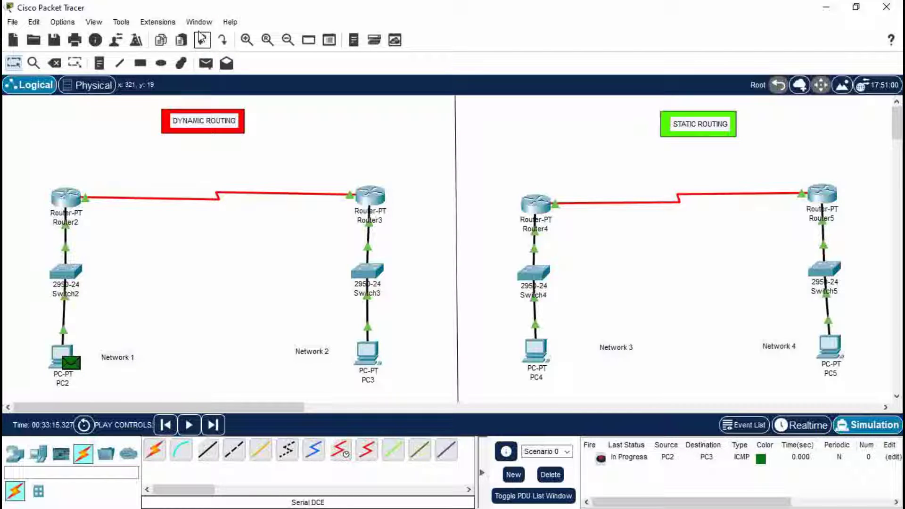
pyautogui.click(205, 64)
pyautogui.click(530, 341)
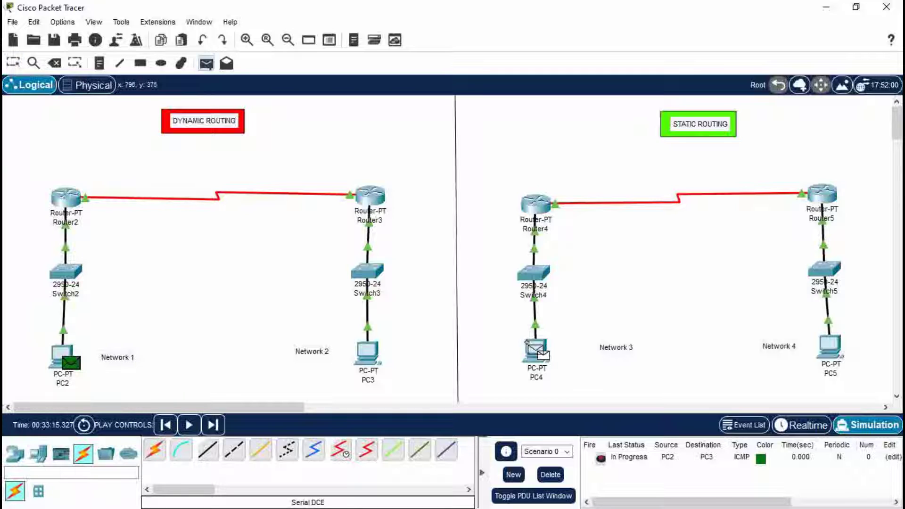
pyautogui.click(831, 361)
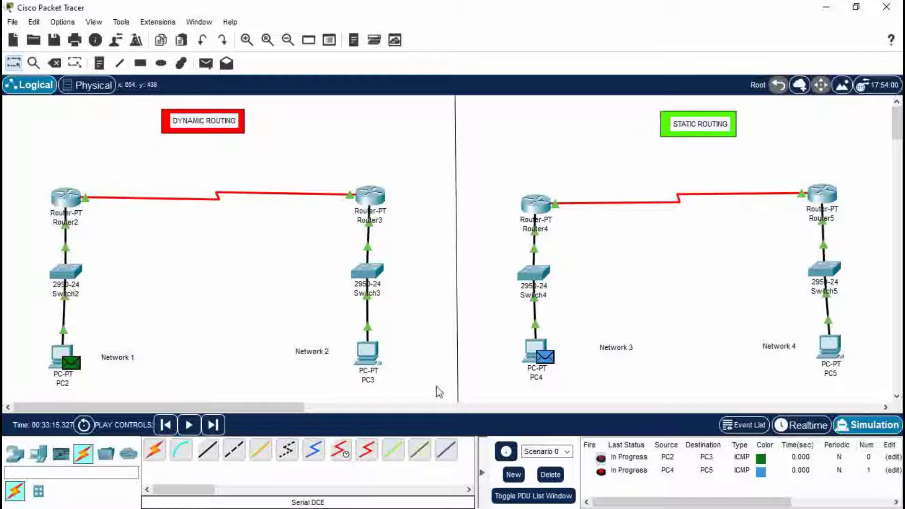
pyautogui.click(190, 426)
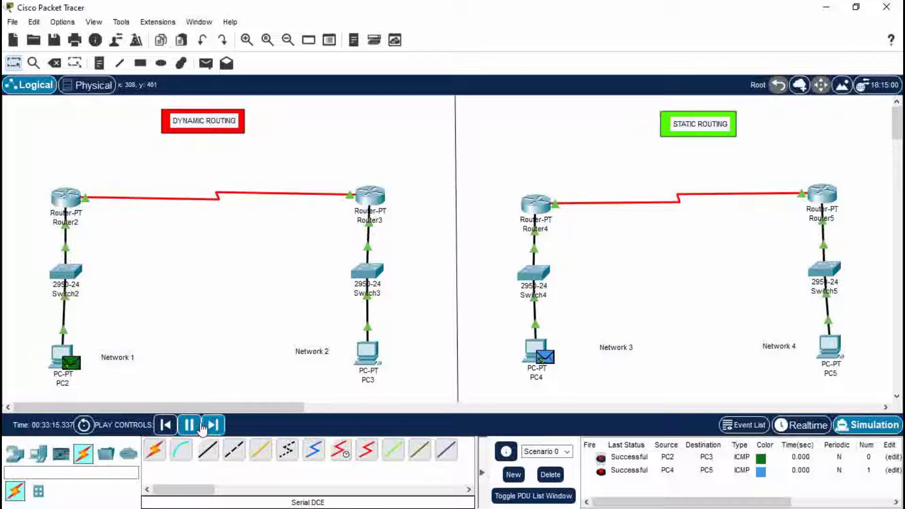
pyautogui.click(189, 425)
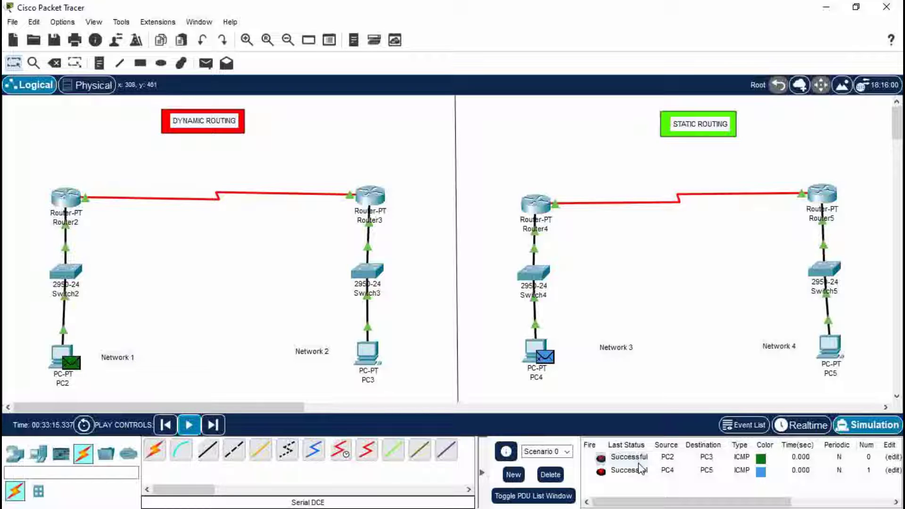